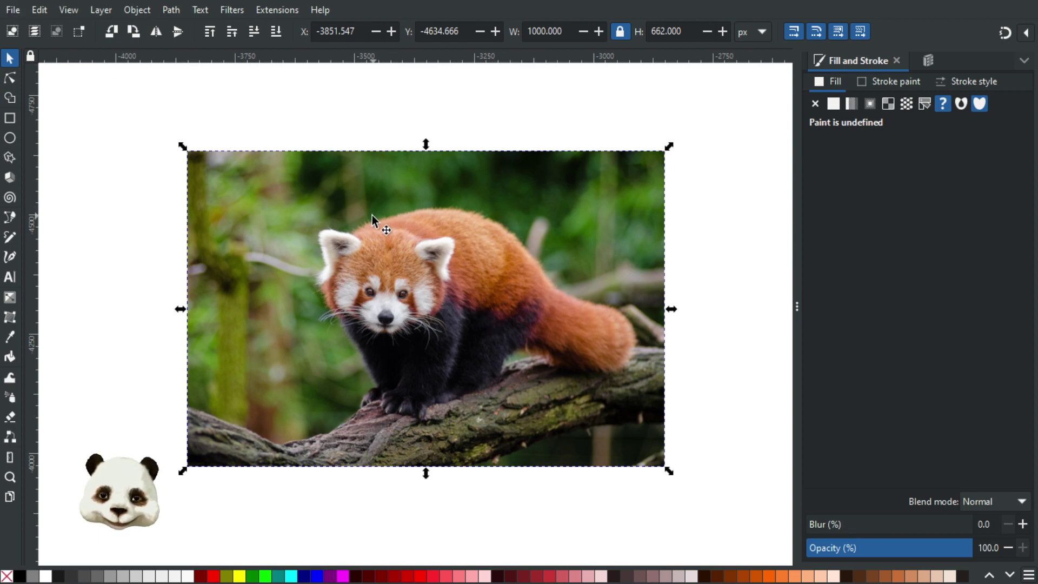
# Scroll the canvas to frame the red panda photo beside the panda head.
pyautogui.scroll(-3, 367, 209)
pyautogui.scroll(3, 367, 194)
pyautogui.keyDown('ctrl'); pyautogui.scroll(-1, 371, 199); pyautogui.keyUp('ctrl')
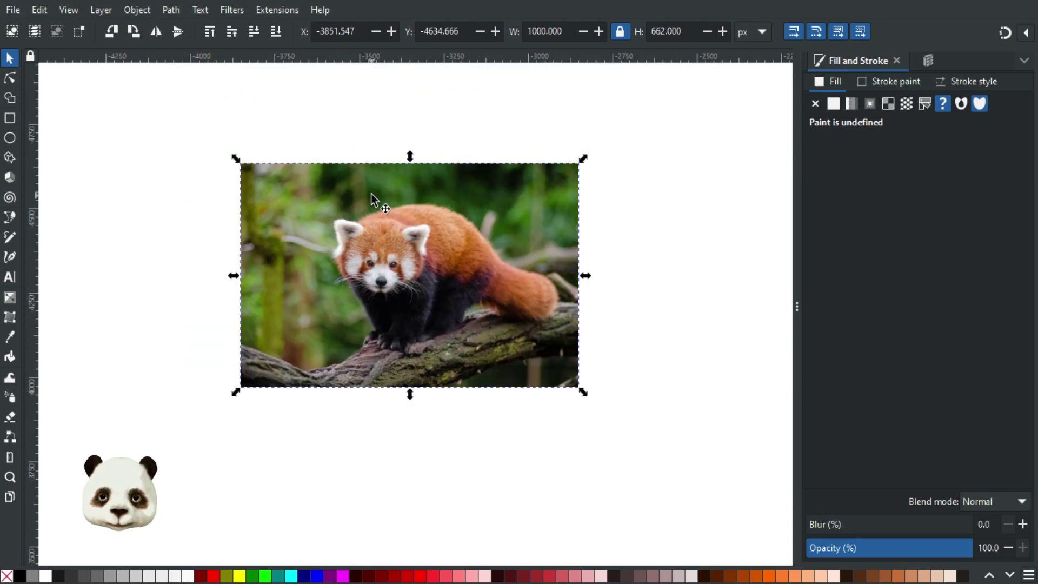
pyautogui.scroll(3, 375, 232)
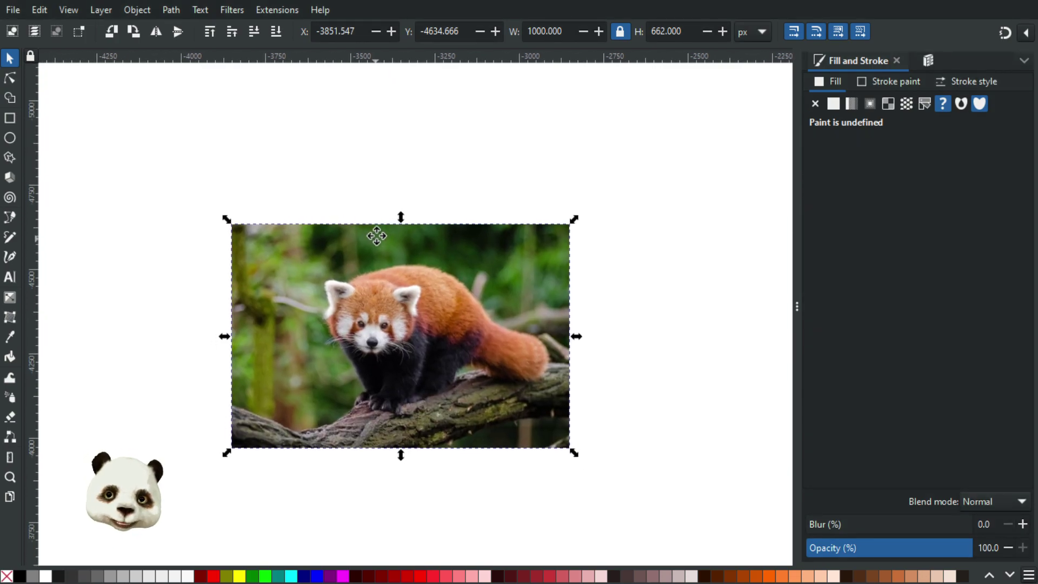
pyautogui.scroll(-1, 377, 236)
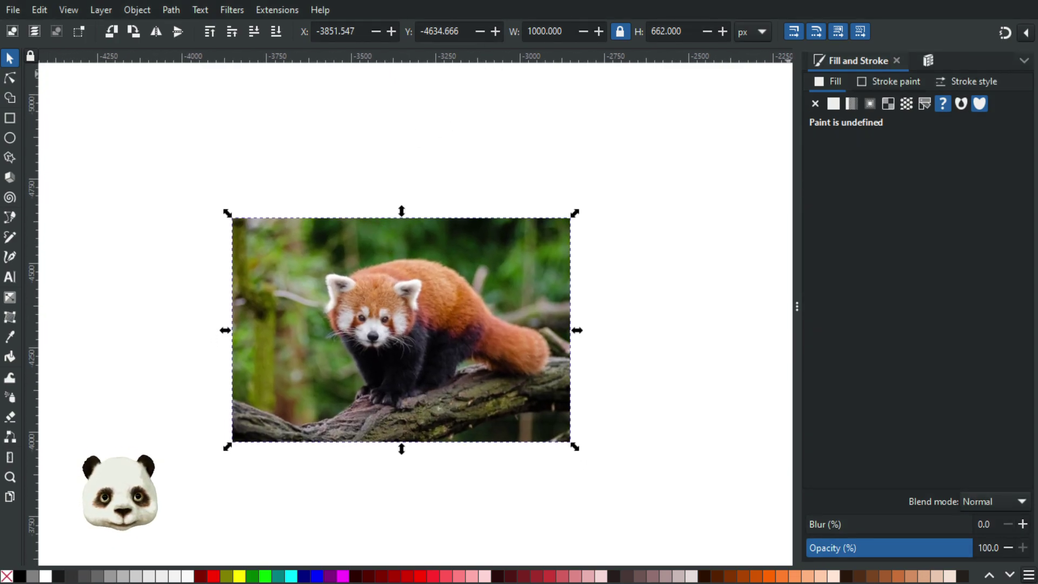
# Start a Trace Bitmap of the photo in Multicolor mode with Colors detection.
pyautogui.click(171, 10)
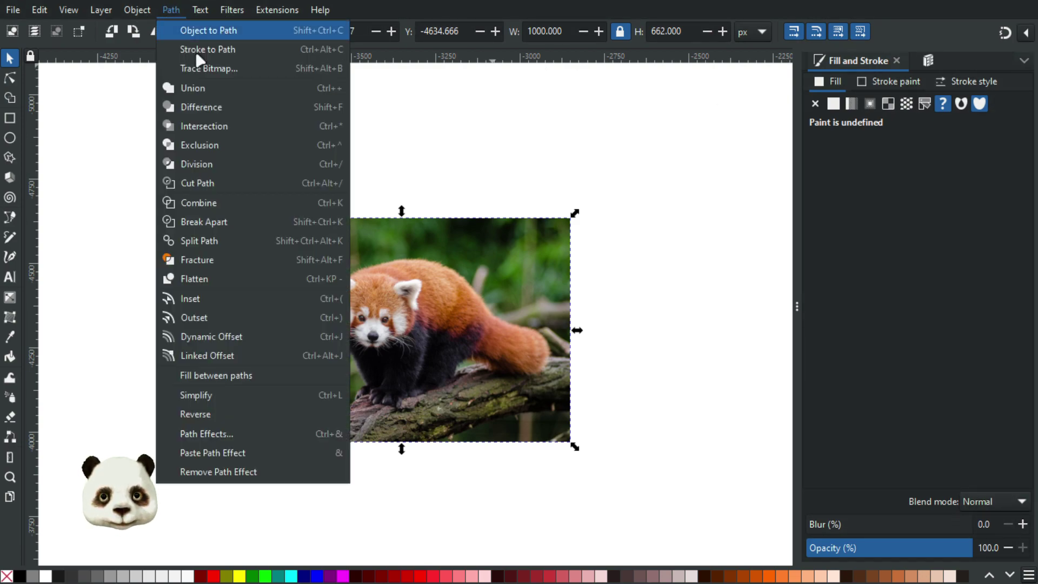
pyautogui.click(208, 67)
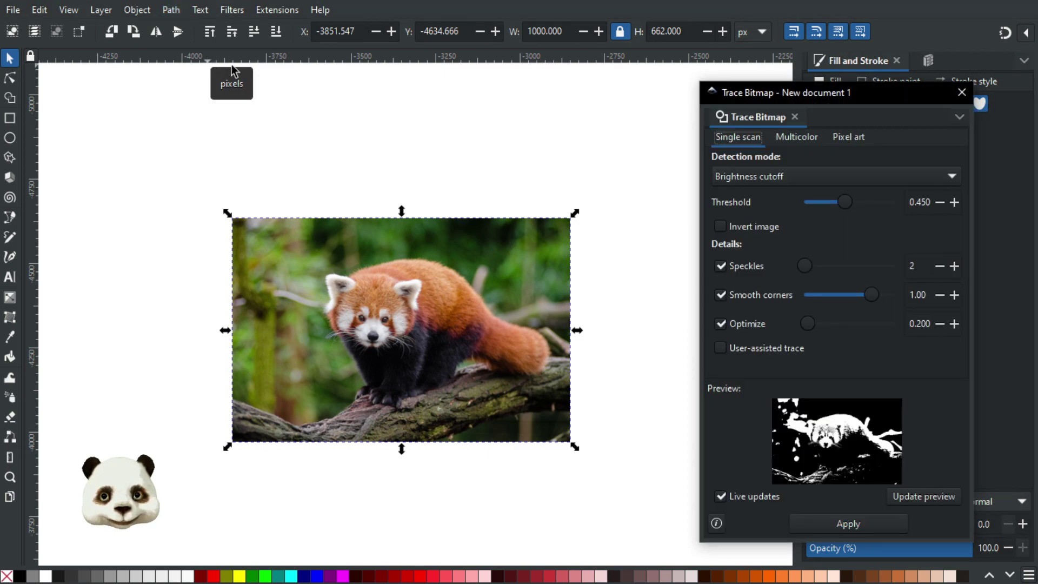
pyautogui.click(796, 139)
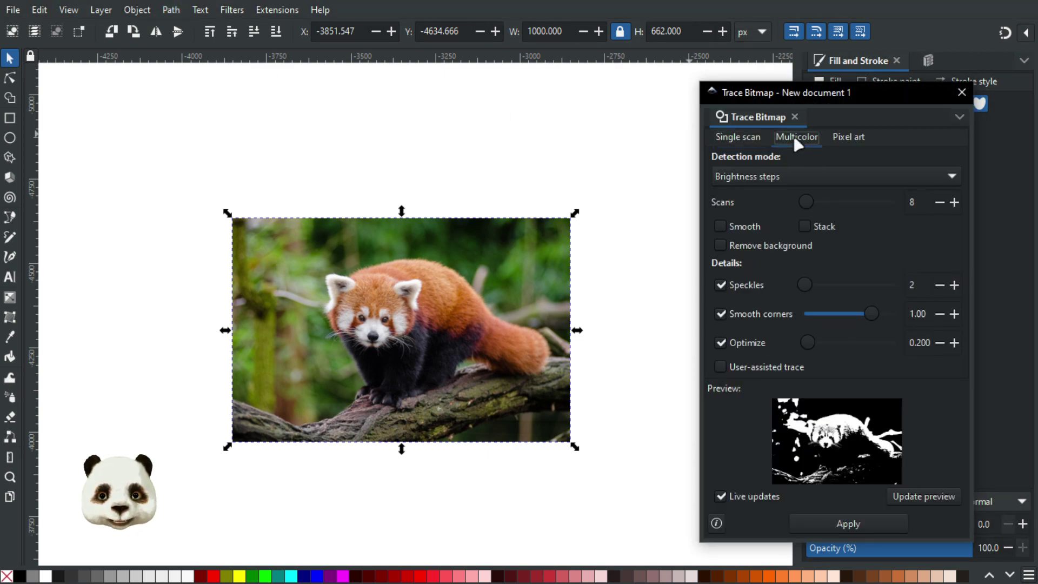
pyautogui.click(771, 180)
pyautogui.click(761, 201)
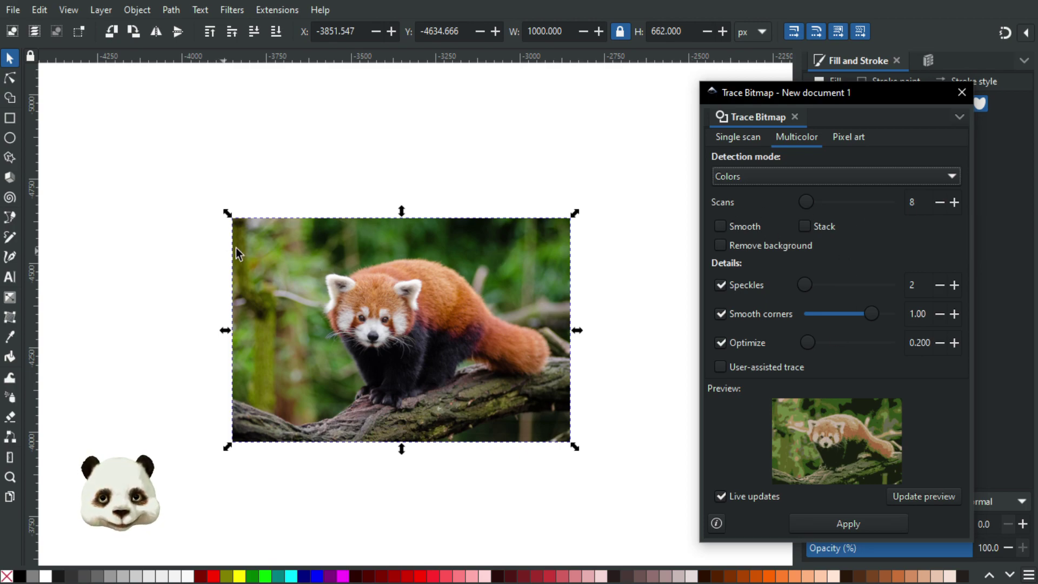
# Preview the multicolour trace at 72 scans, then at 128 scans.
pyautogui.click(954, 203)
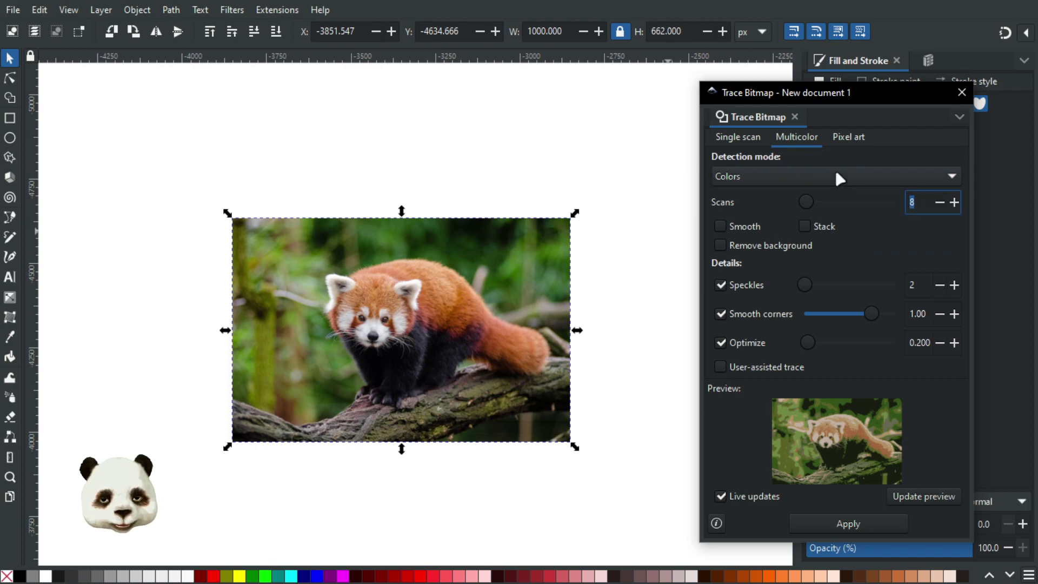
pyautogui.write('72')
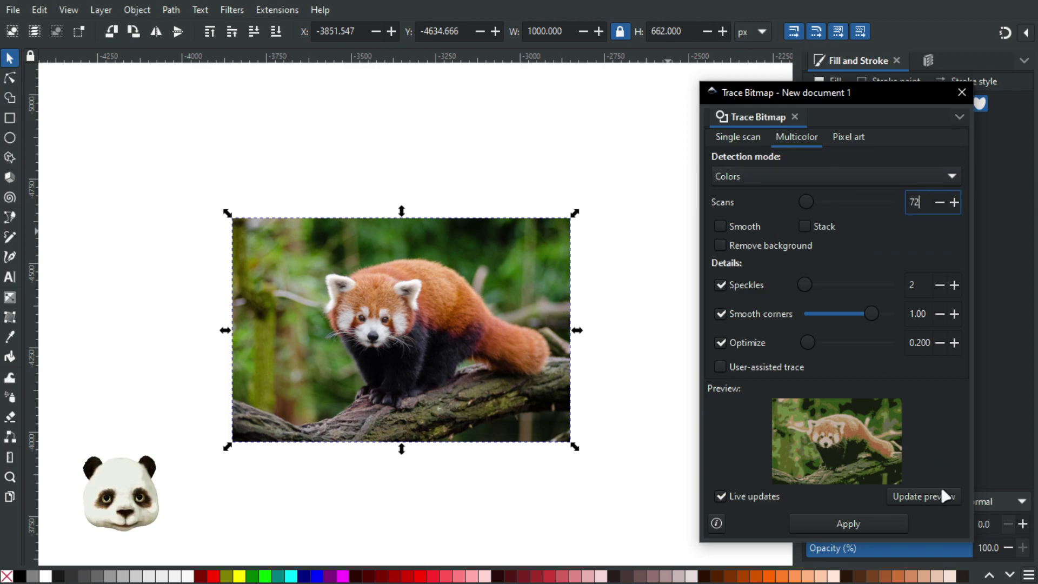
pyautogui.click(941, 493)
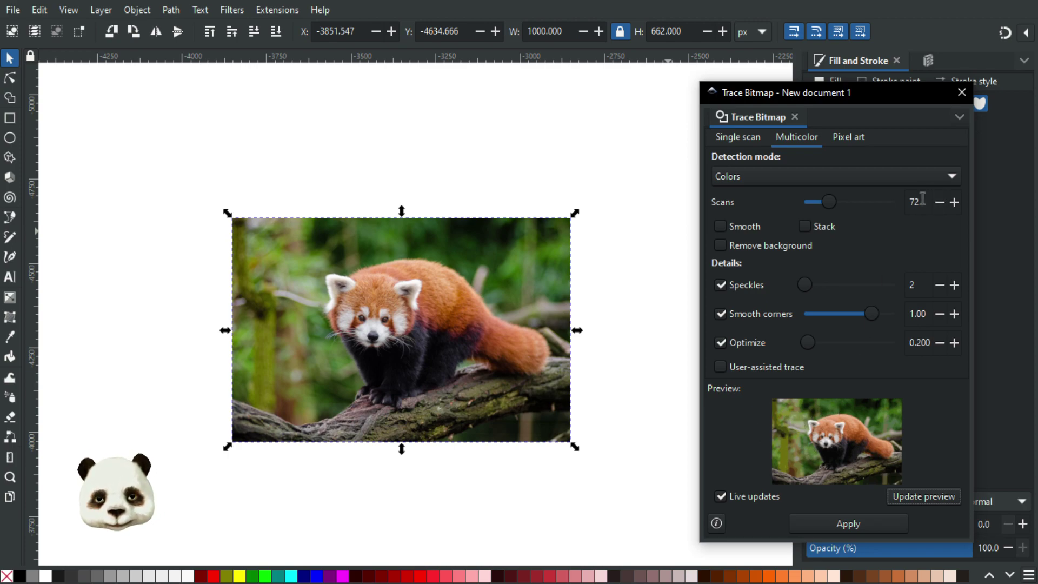
pyautogui.moveTo(923, 201); pyautogui.dragTo(903, 201)
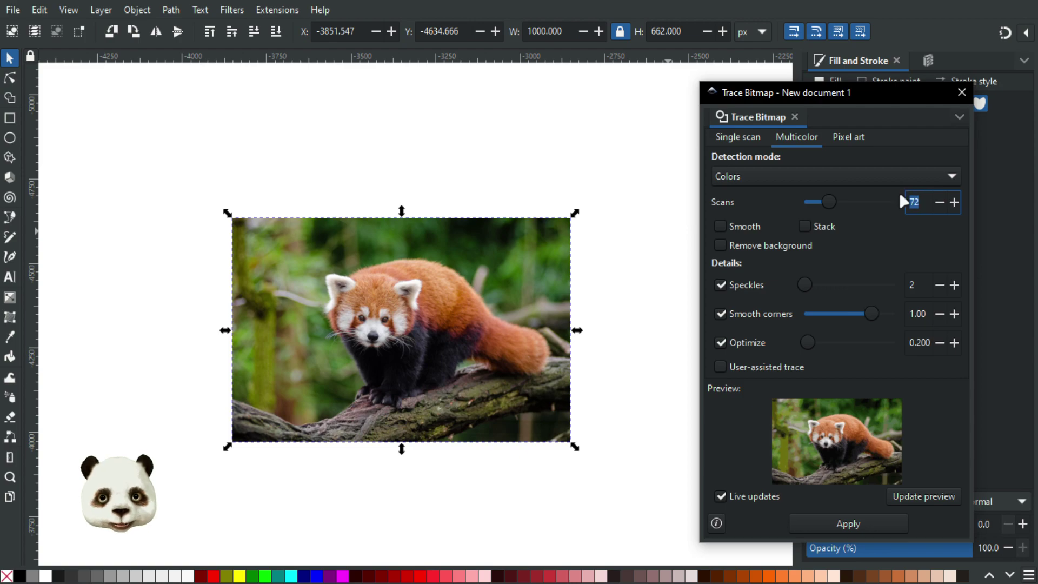
pyautogui.write('12')
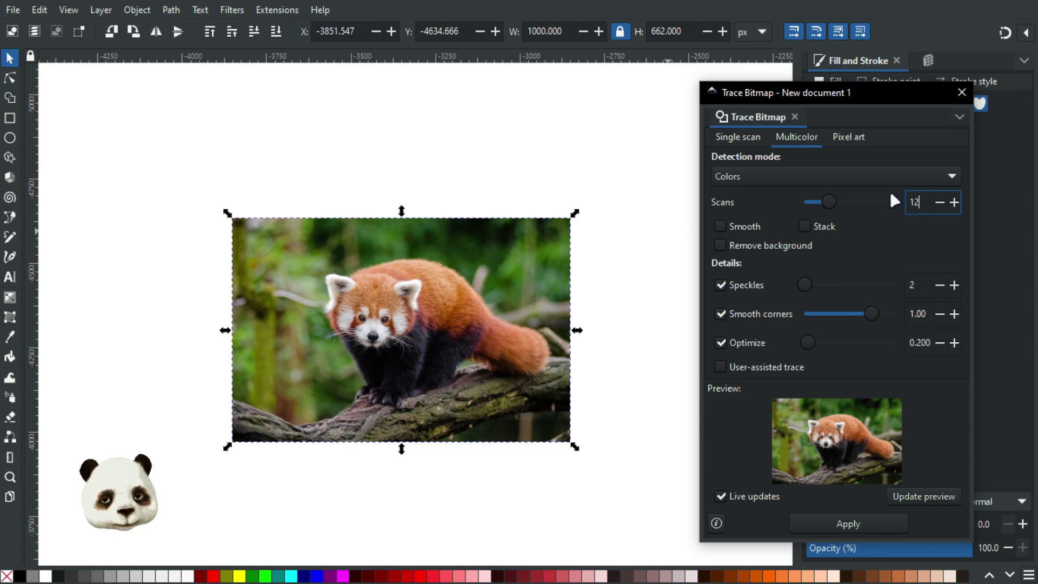
pyautogui.write('8')
pyautogui.press('Return')
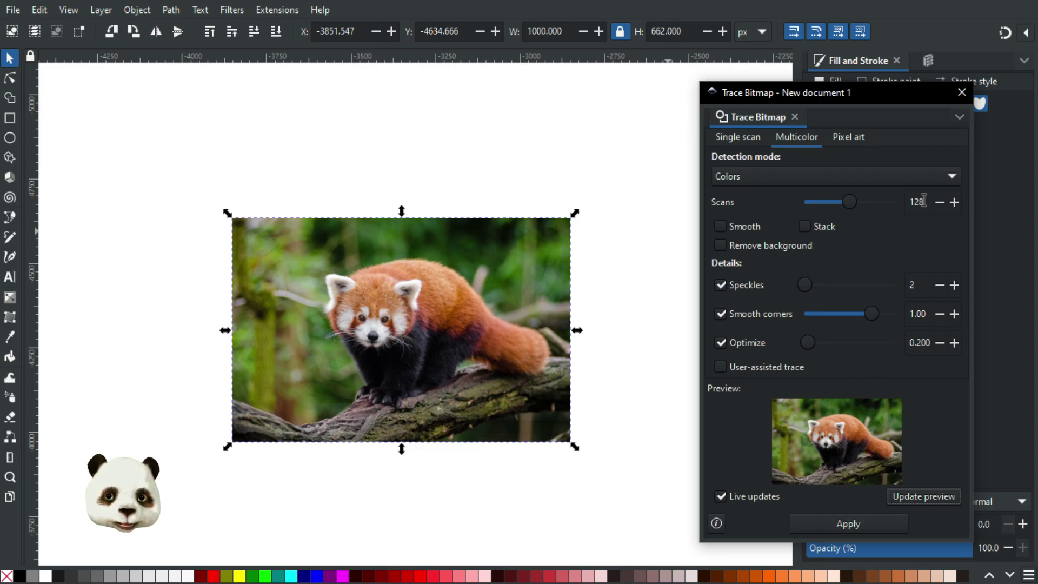
# Set the scan count to 4, refresh the preview and apply the trace.
pyautogui.moveTo(924, 203); pyautogui.dragTo(891, 204)
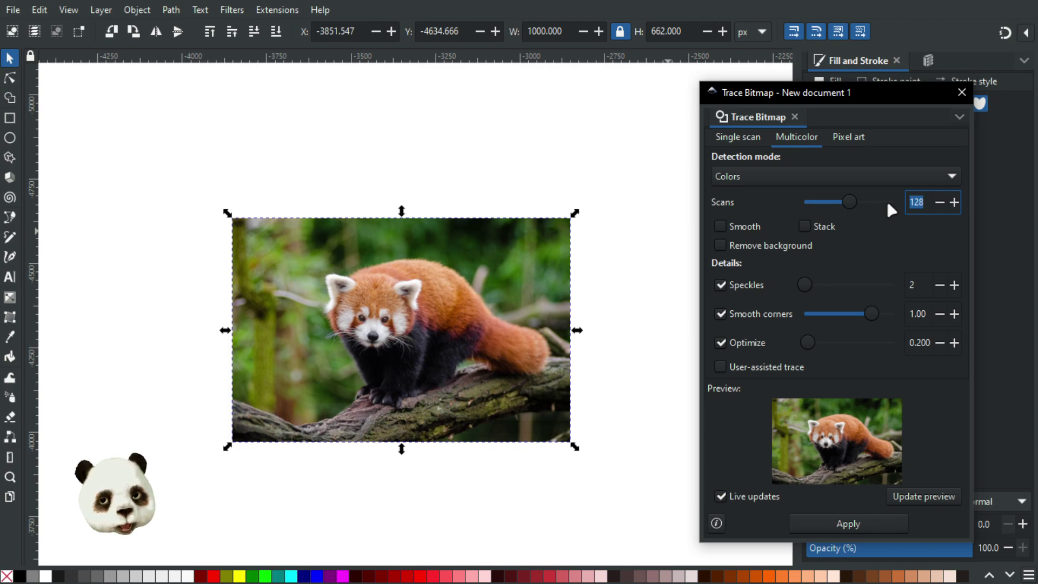
pyautogui.write('4')
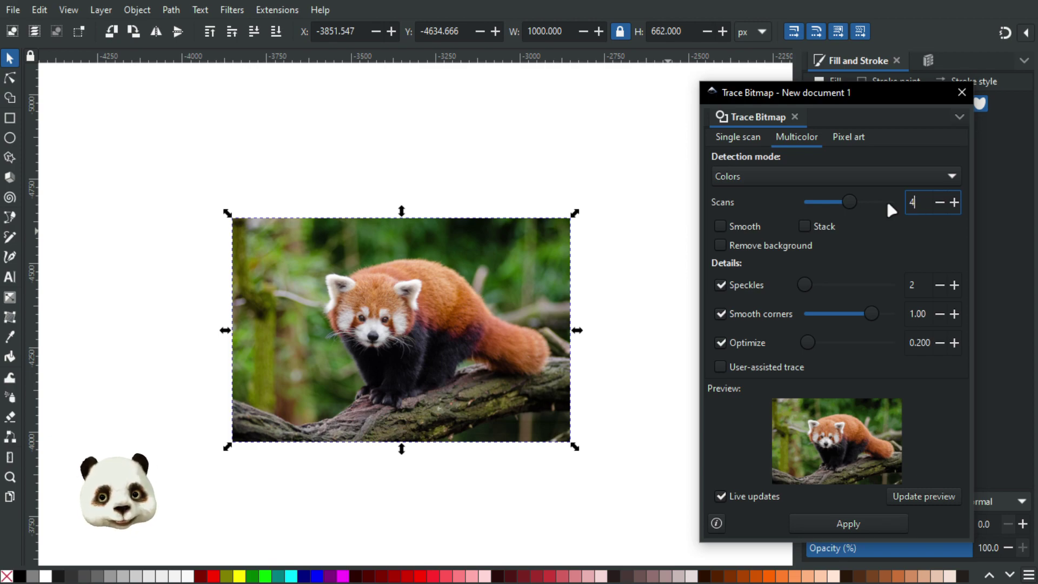
pyautogui.click(938, 497)
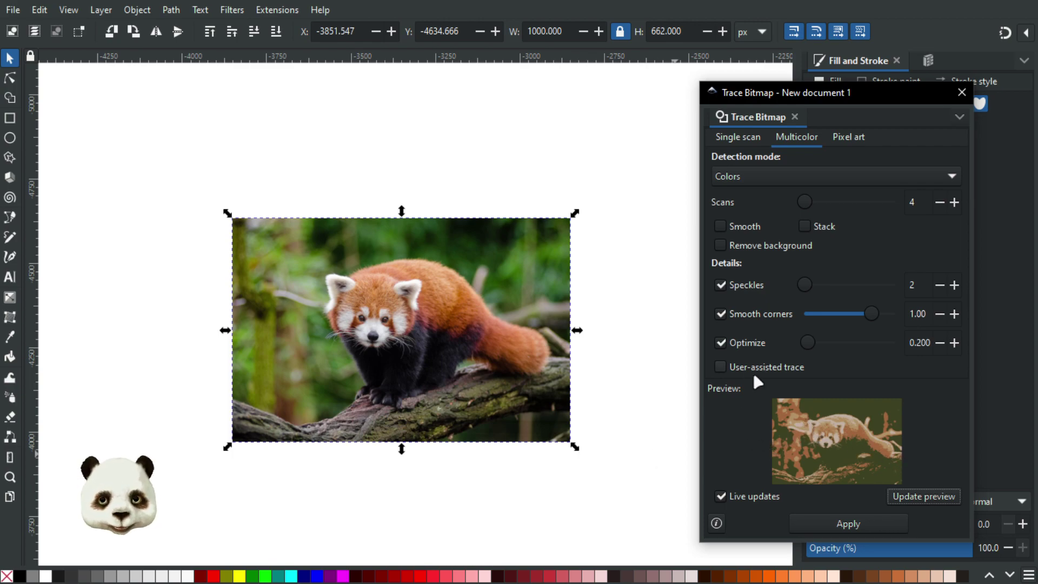
pyautogui.click(848, 524)
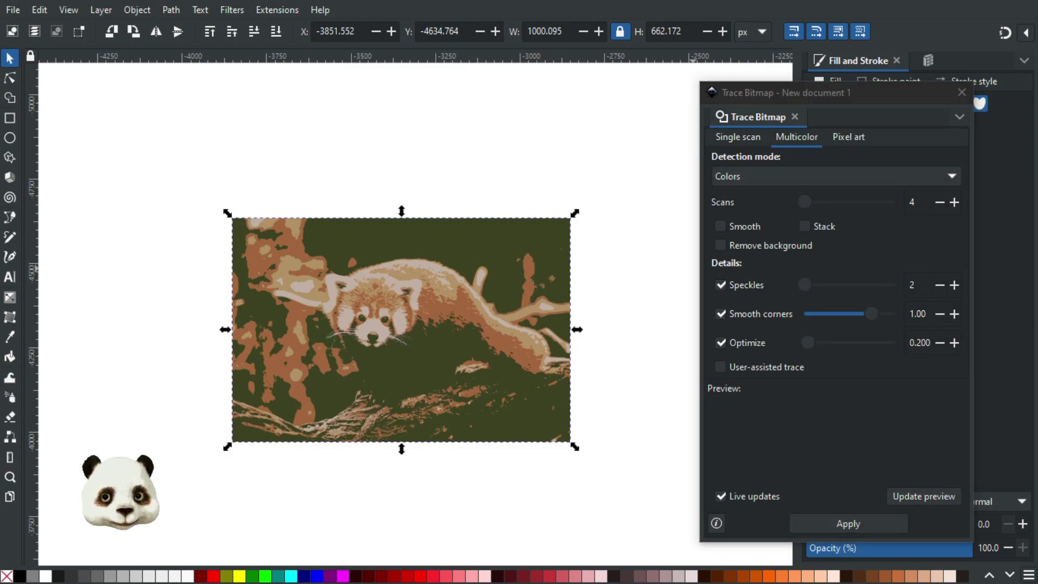
# Select the traced group g5 in Layers and Objects and move it left off the photo.
pyautogui.hotkey('ctrl', 'shift', 'l')
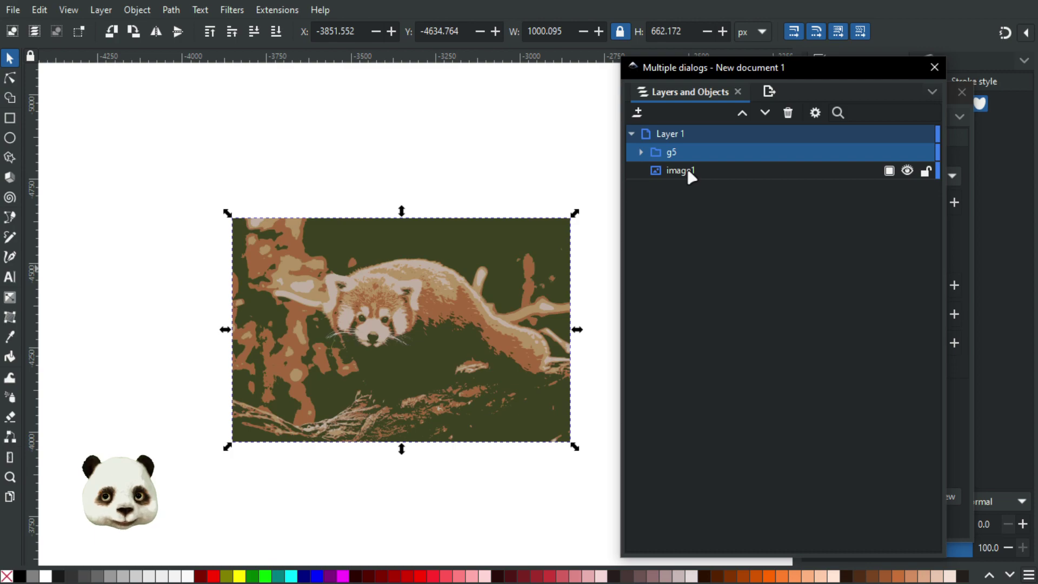
pyautogui.click(686, 166)
pyautogui.click(718, 154)
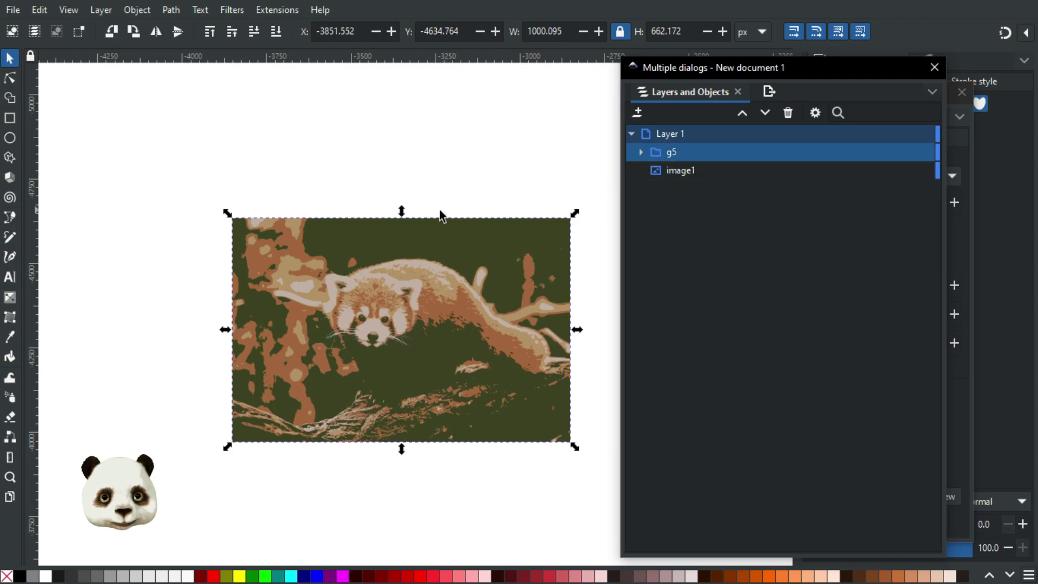
pyautogui.scroll(-3, 433, 213)
pyautogui.keyDown('ctrl'); pyautogui.scroll(-2, 433, 213); pyautogui.keyUp('ctrl')
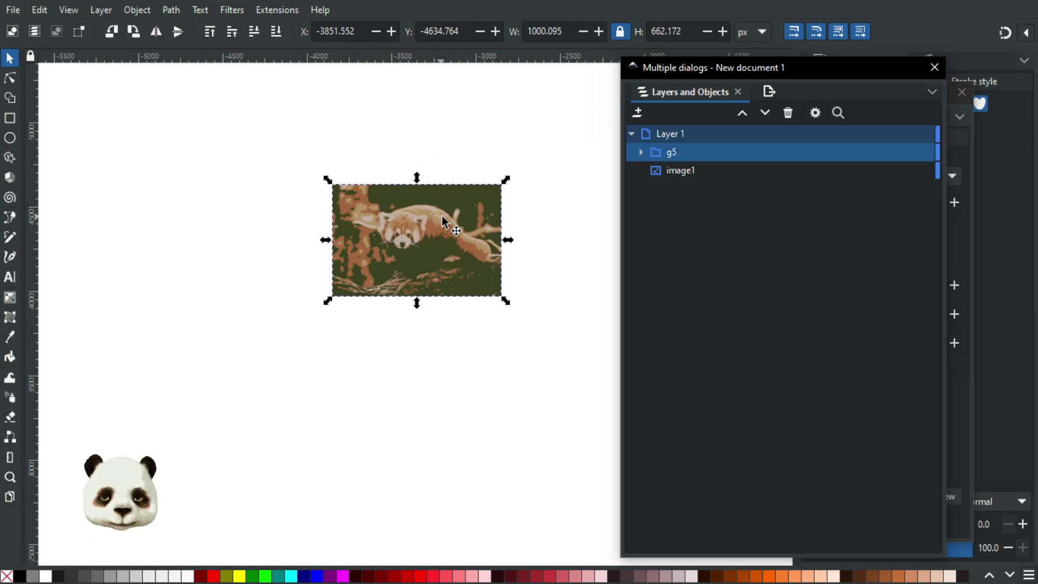
pyautogui.moveTo(449, 216); pyautogui.dragTo(196, 218)
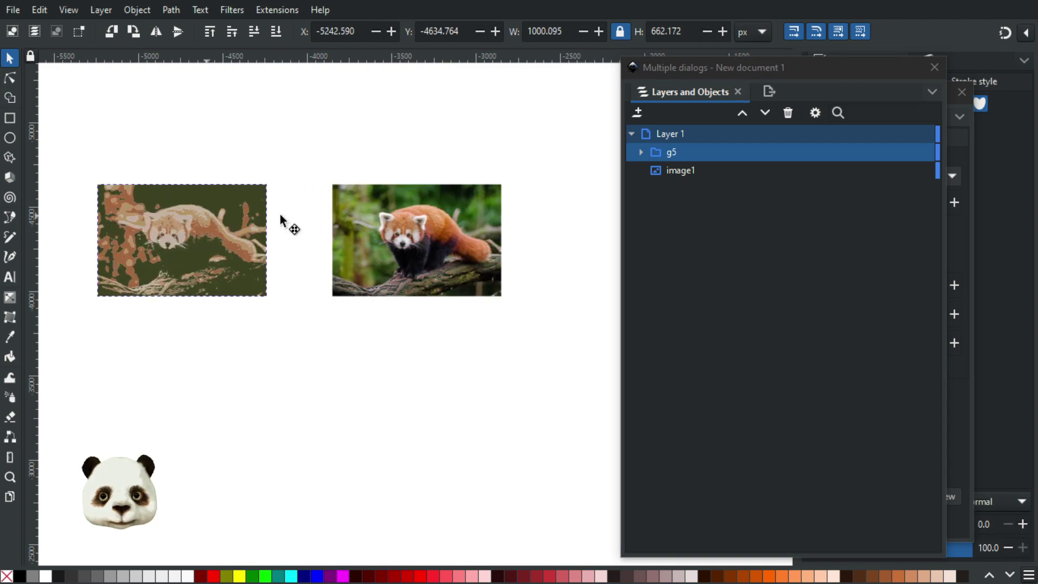
# Hide the original photo image1 and close the Trace Bitmap dialog.
pyautogui.click(908, 171)
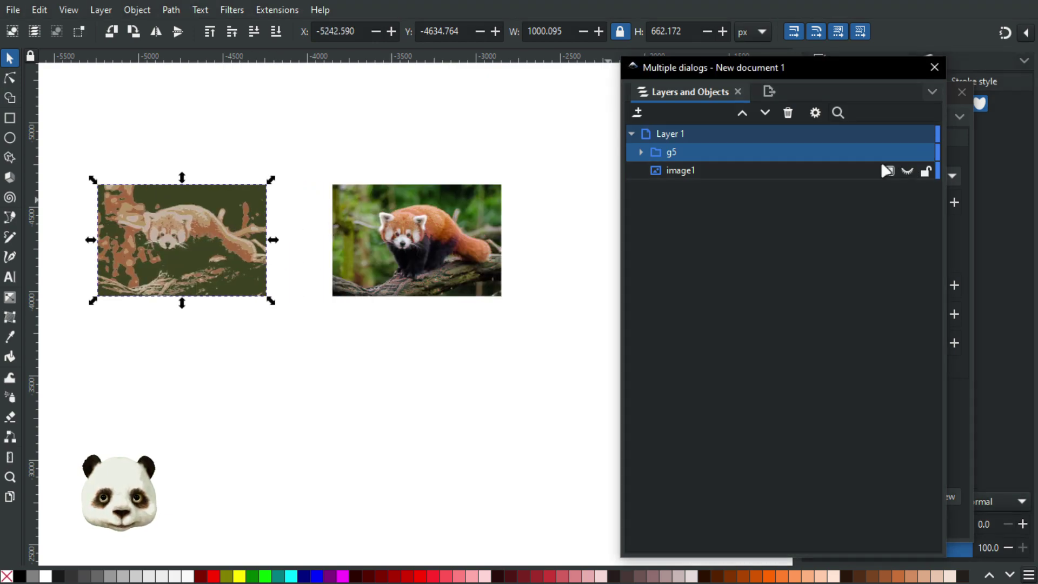
pyautogui.moveTo(728, 67); pyautogui.dragTo(1036, 76)
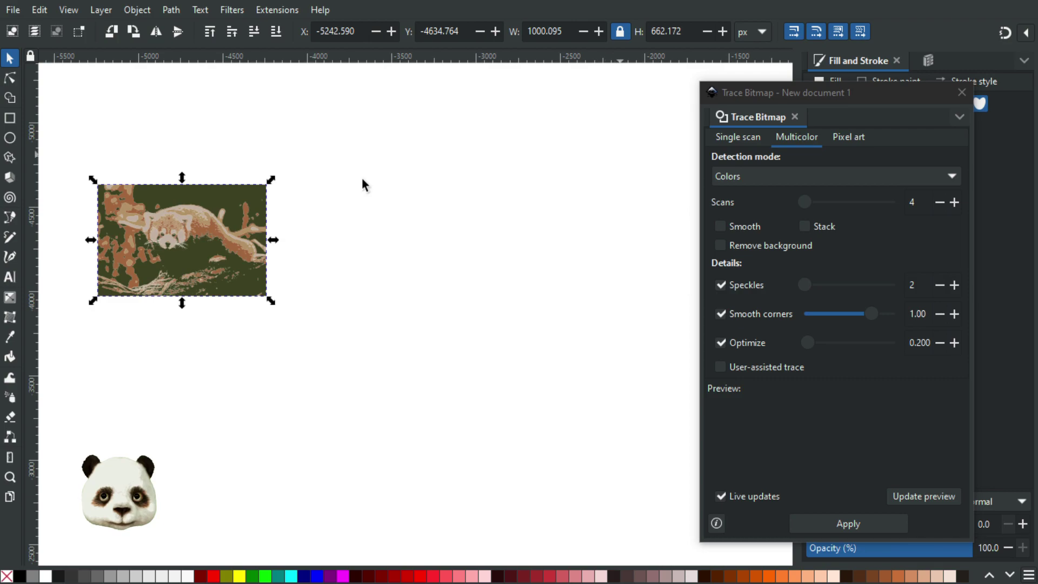
pyautogui.hscroll(-8, 355, 212)
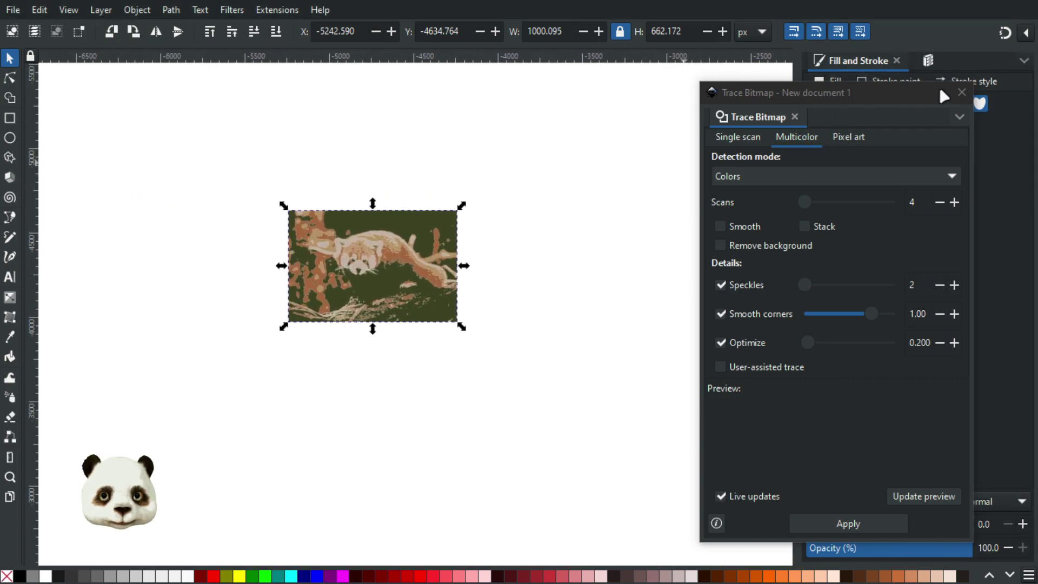
pyautogui.click(961, 92)
pyautogui.scroll(4, 368, 224)
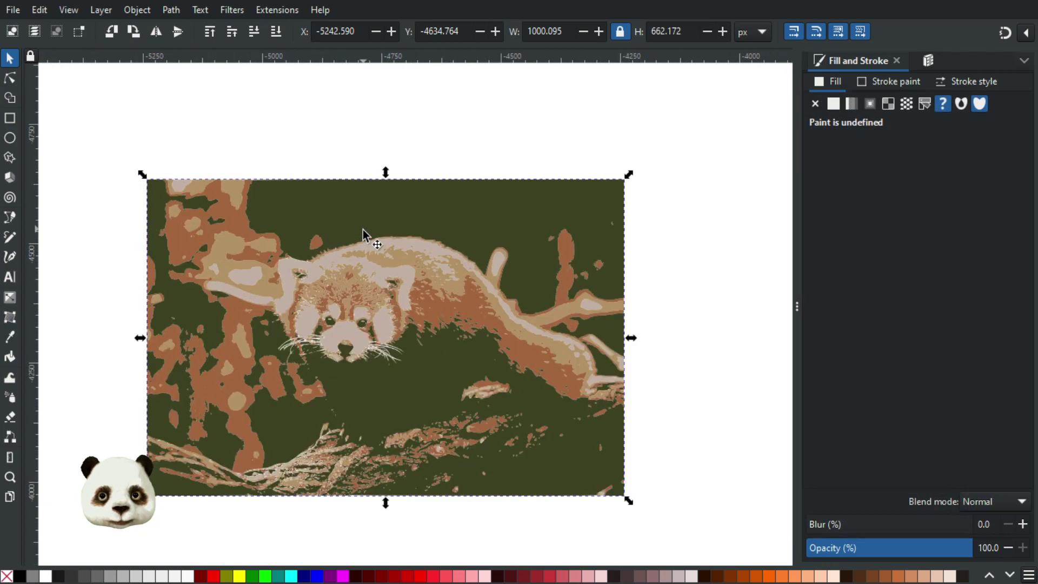
pyautogui.scroll(-1, 394, 295)
pyautogui.scroll(5, 329, 397)
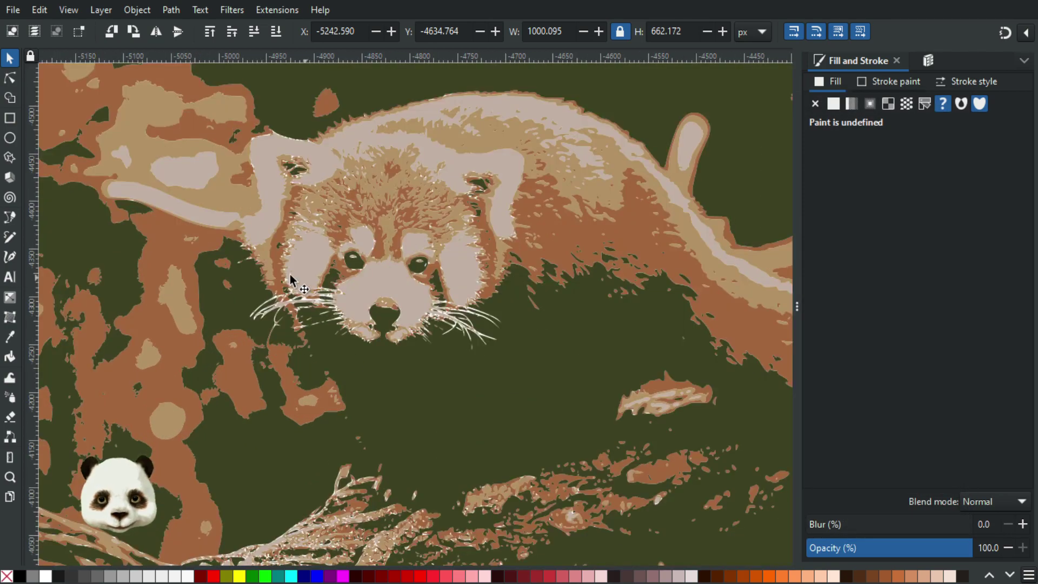
pyautogui.scroll(4, 280, 309)
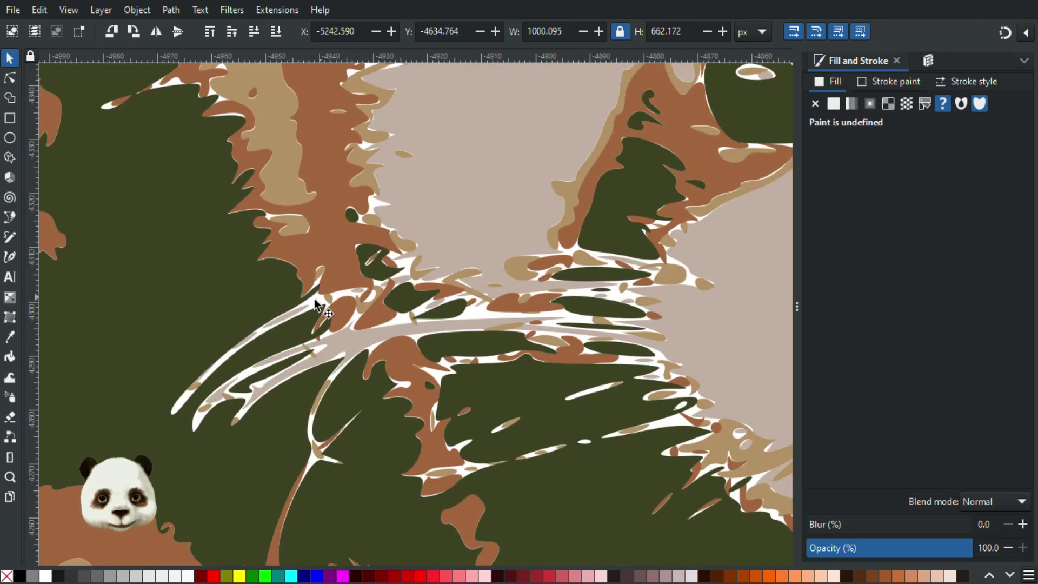
pyautogui.scroll(1, 319, 293)
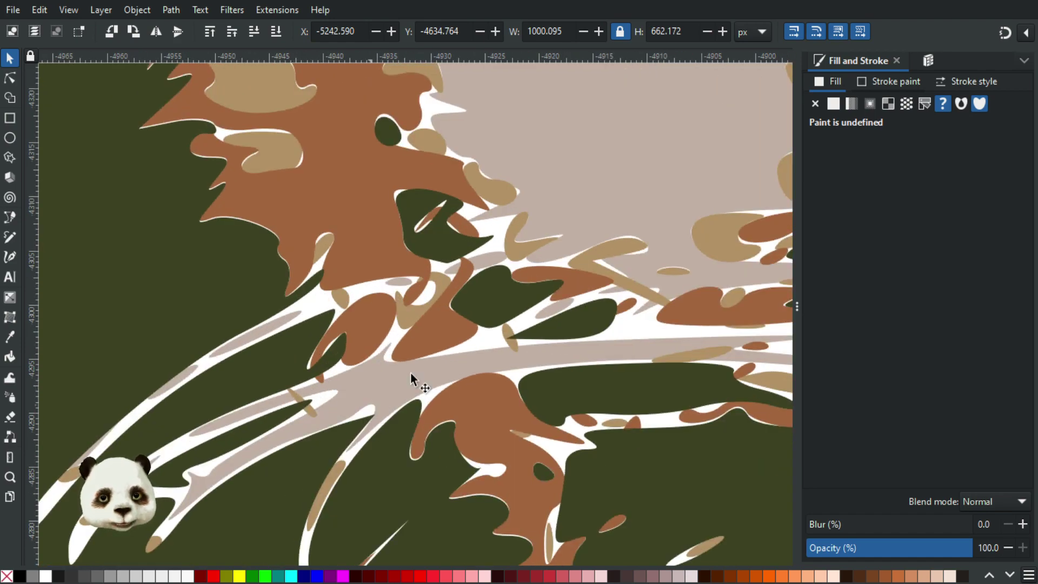
pyautogui.scroll(-2, 410, 370)
pyautogui.scroll(-2, 410, 370)
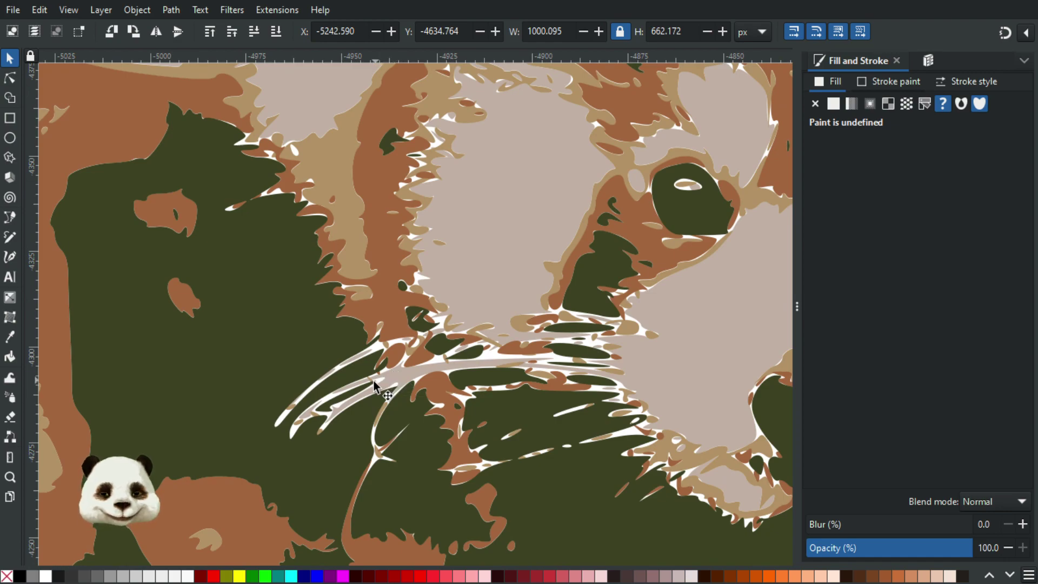
pyautogui.scroll(-1, 374, 381)
pyautogui.scroll(-2, 371, 381)
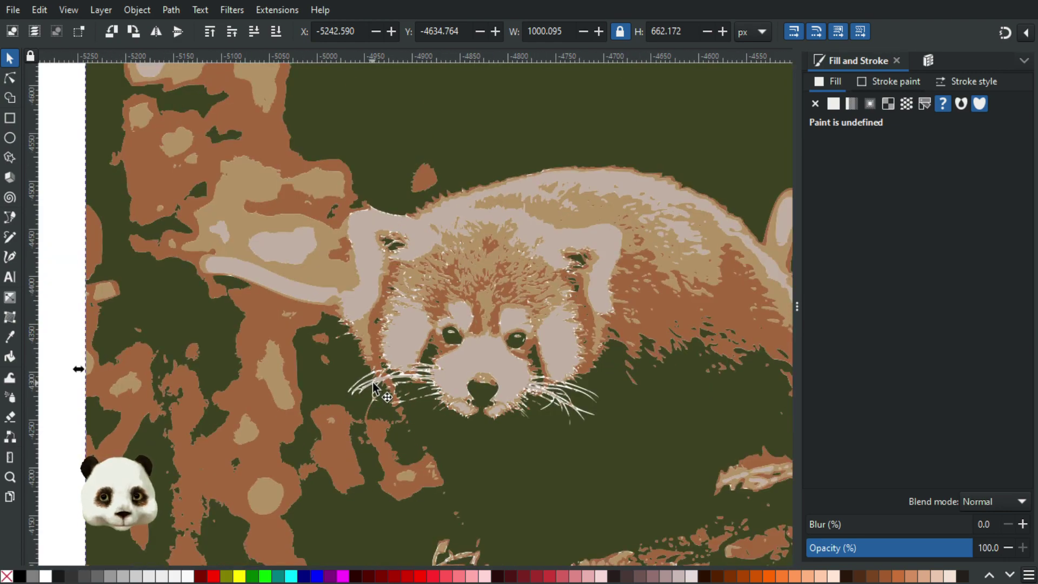
pyautogui.scroll(-3, 372, 382)
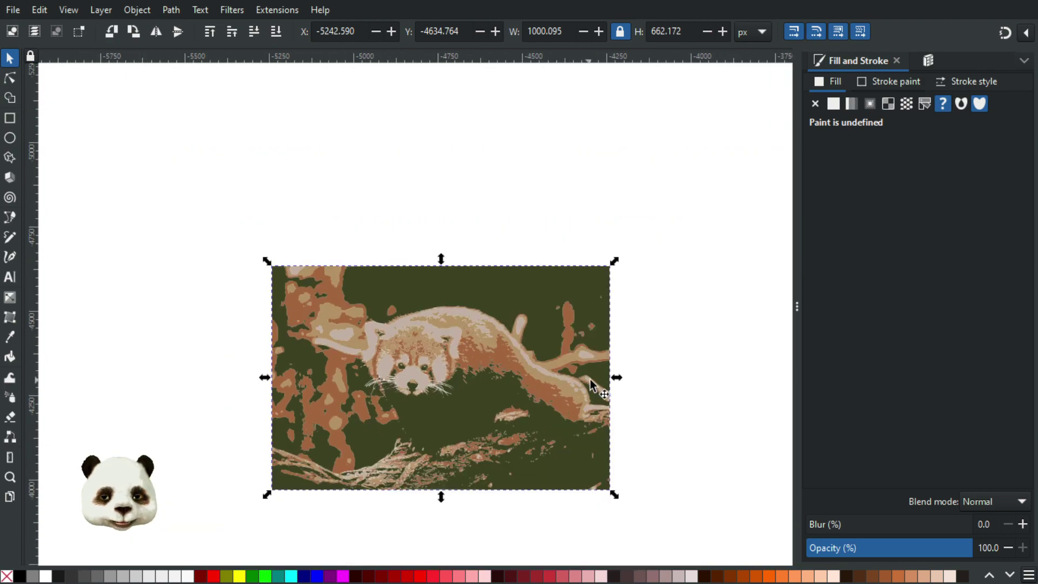
pyautogui.moveTo(683, 371); pyautogui.dragTo(665, 312)
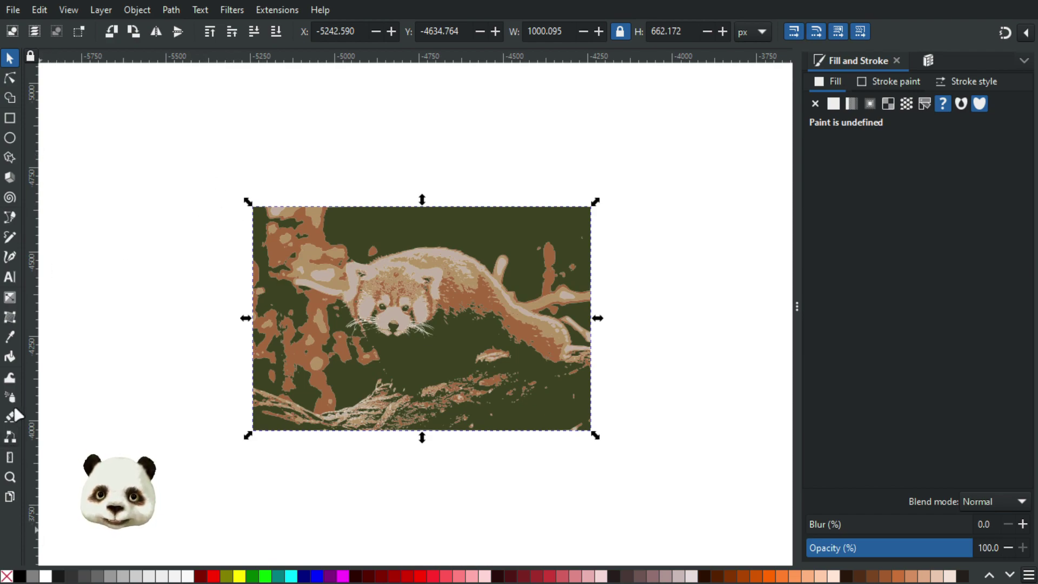
# Draw a rectangle over the whole traced image and send it to the bottom.
pyautogui.click(10, 117)
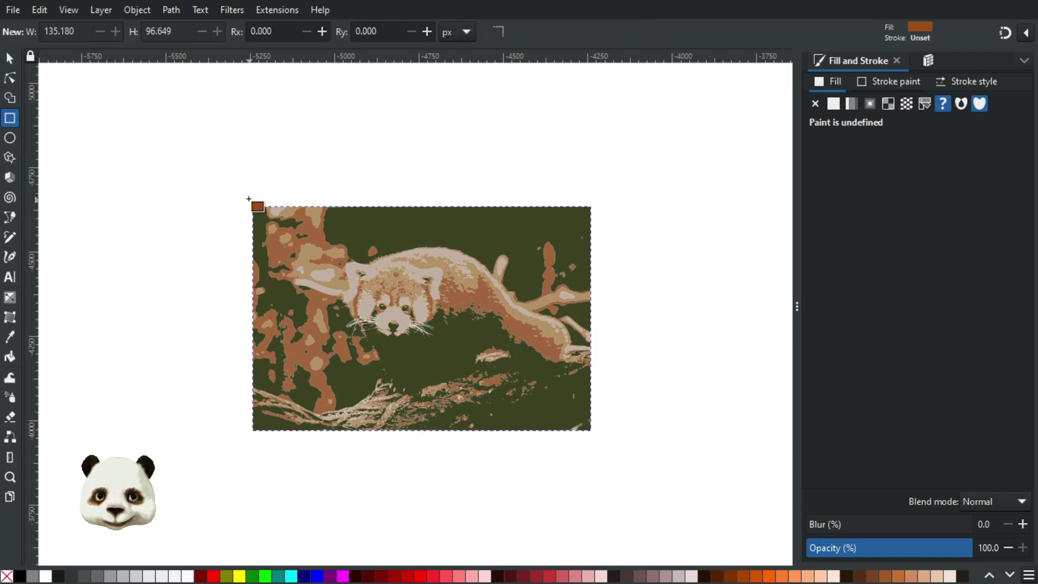
pyautogui.moveTo(252, 207); pyautogui.dragTo(606, 431)
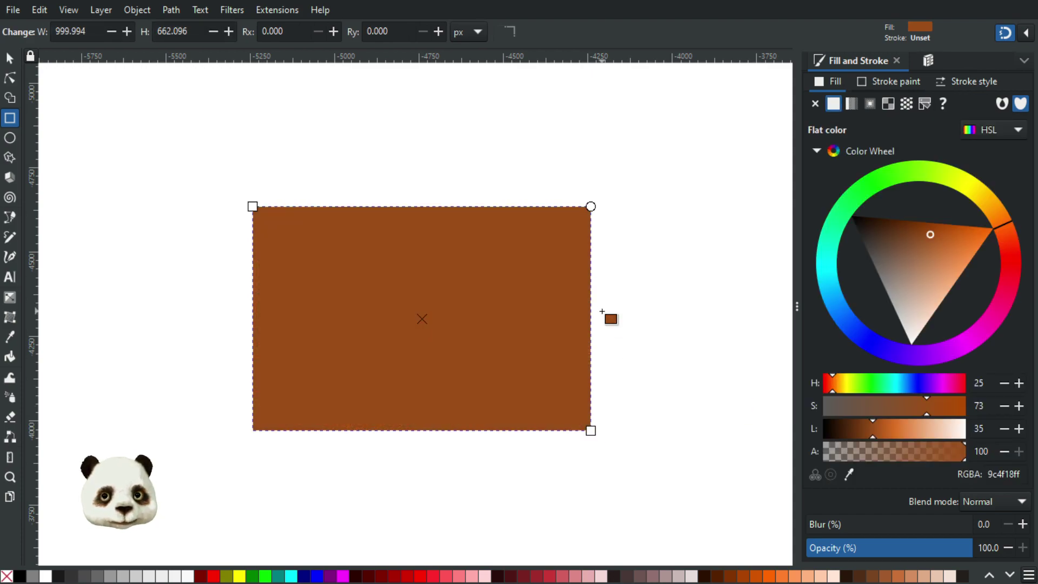
pyautogui.press('End')
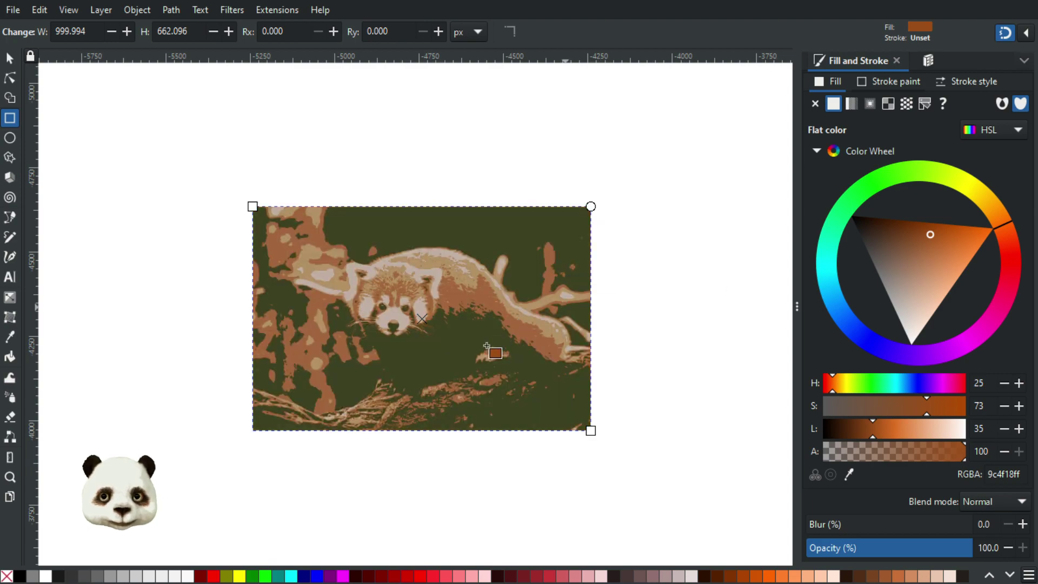
pyautogui.scroll(5, 357, 340)
pyautogui.scroll(1, 283, 343)
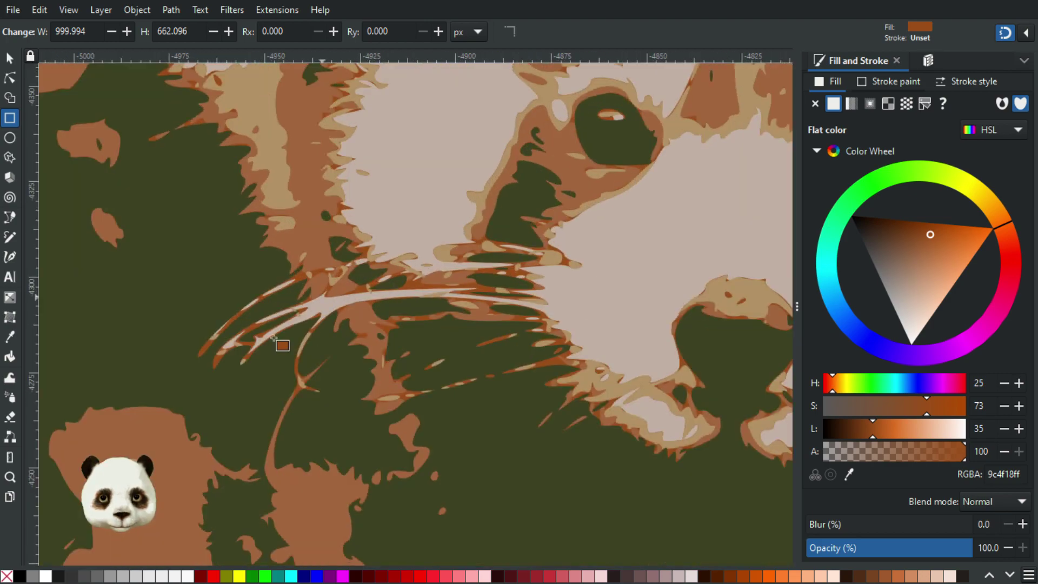
pyautogui.scroll(-7, 313, 308)
pyautogui.scroll(2, 357, 322)
pyautogui.scroll(-3, 357, 323)
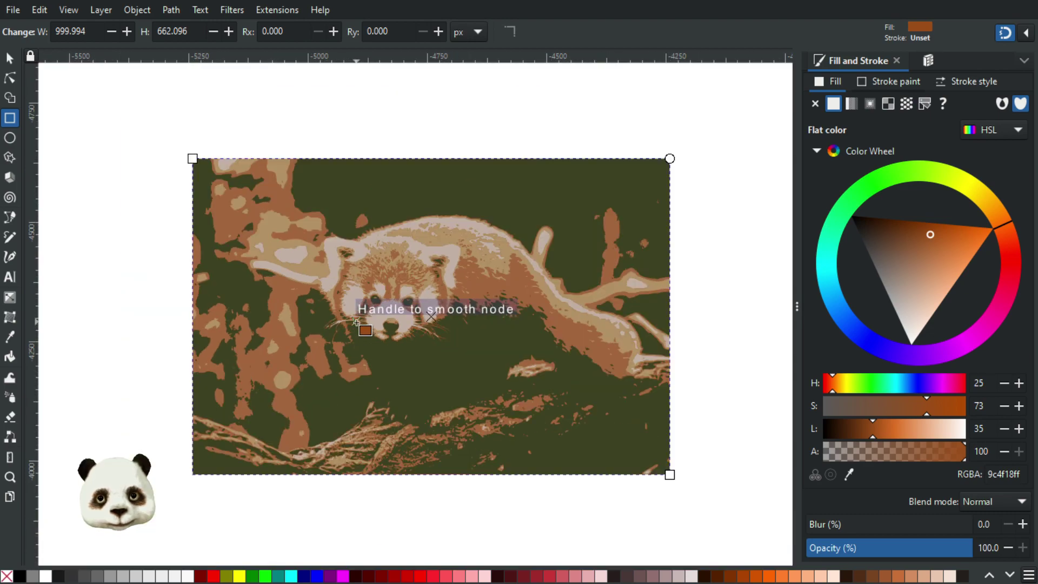
pyautogui.scroll(4, 282, 232)
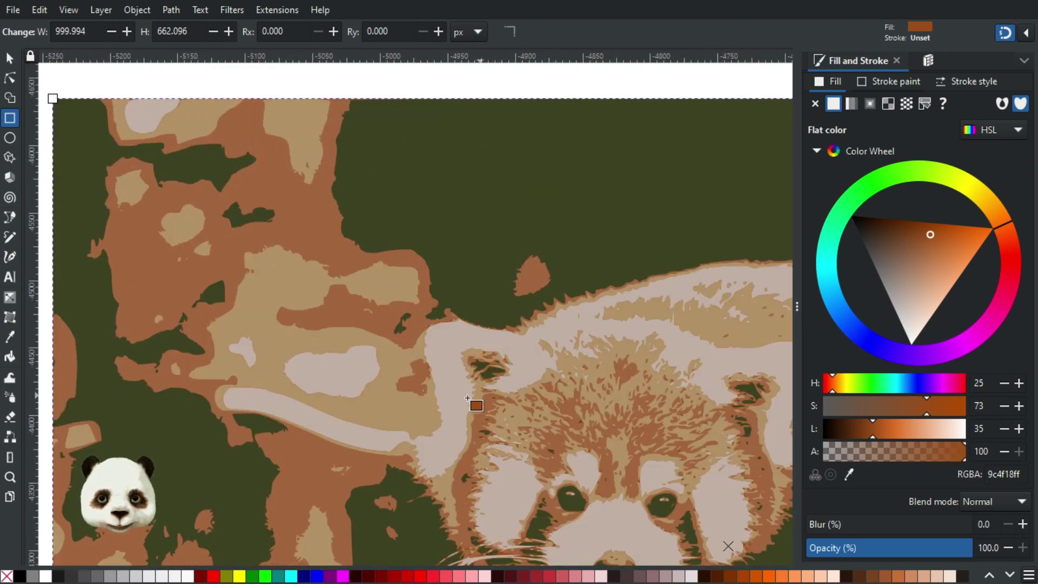
# Sample the darker orange fur with the Dropper and fill the rectangle with it.
pyautogui.press('d')
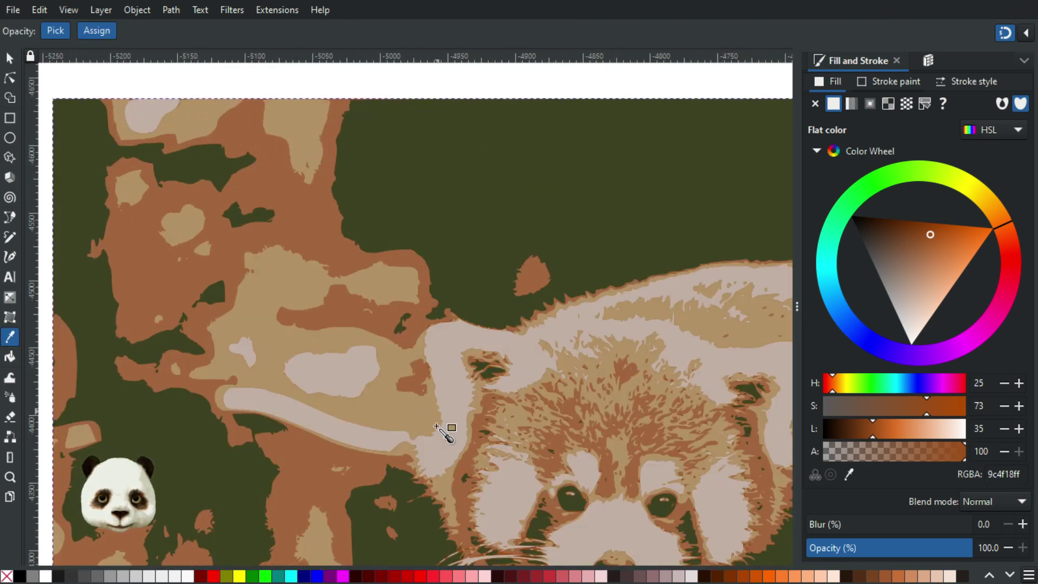
pyautogui.click(441, 453)
pyautogui.scroll(-3, 454, 438)
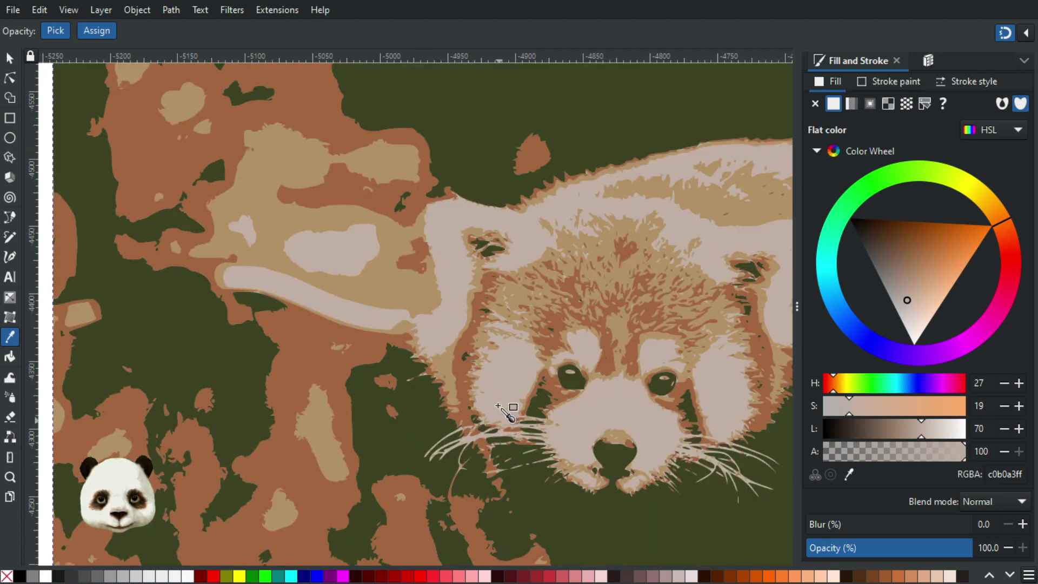
pyautogui.click(463, 349)
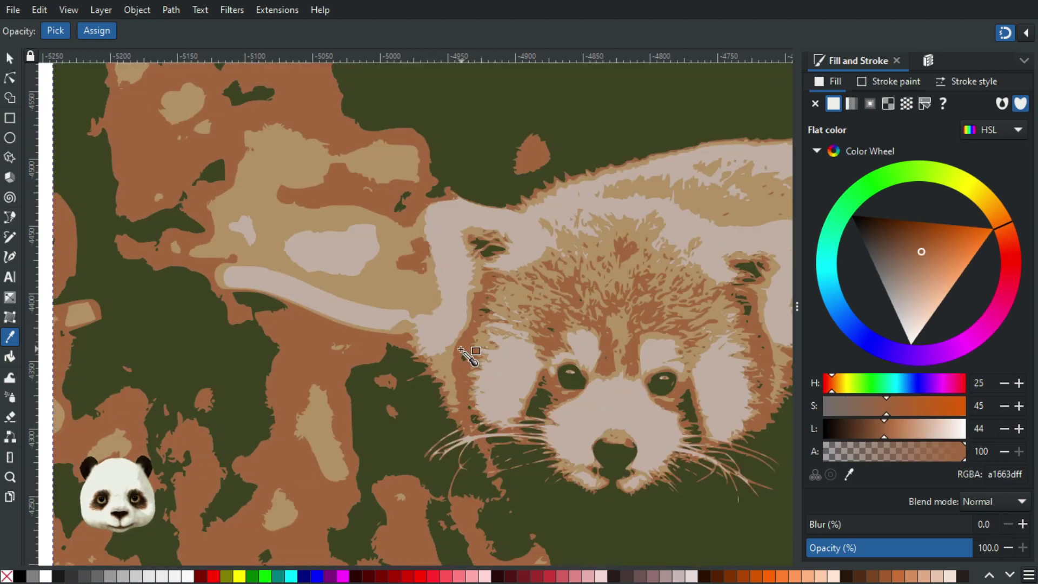
pyautogui.scroll(-2, 465, 355)
pyautogui.scroll(-4, 464, 351)
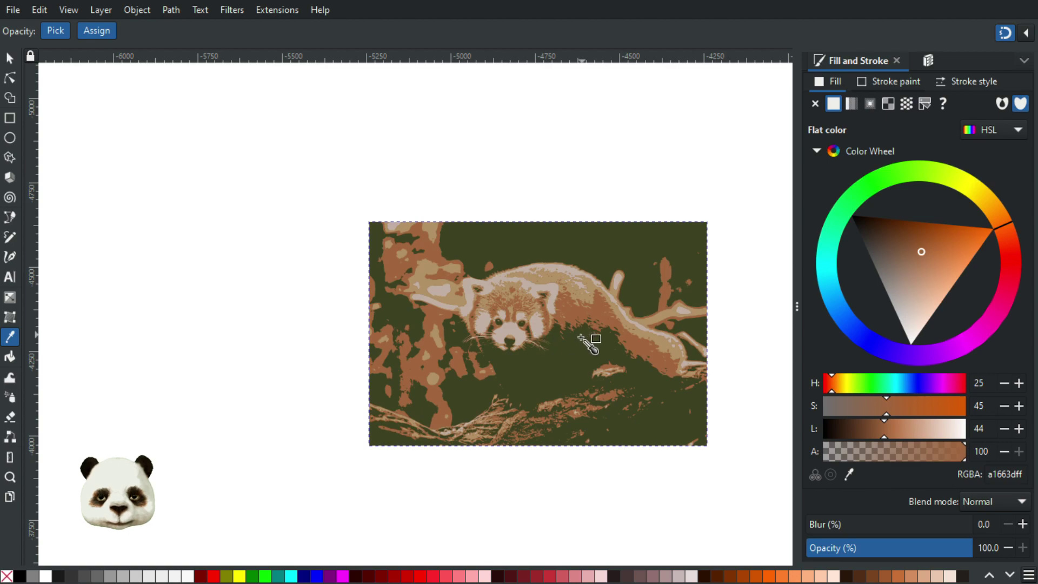
pyautogui.moveTo(593, 339); pyautogui.dragTo(493, 371)
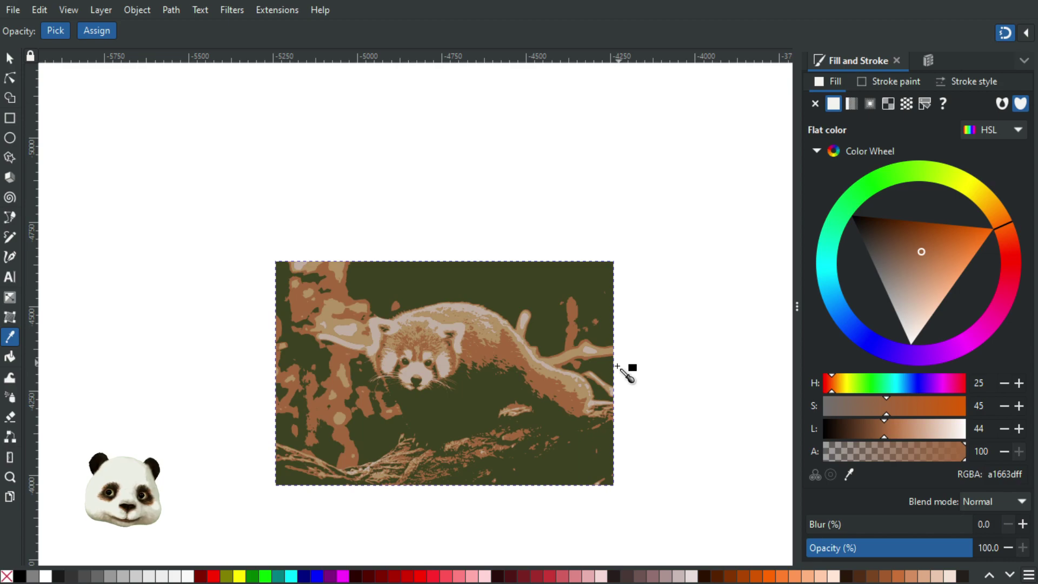
pyautogui.click(743, 342)
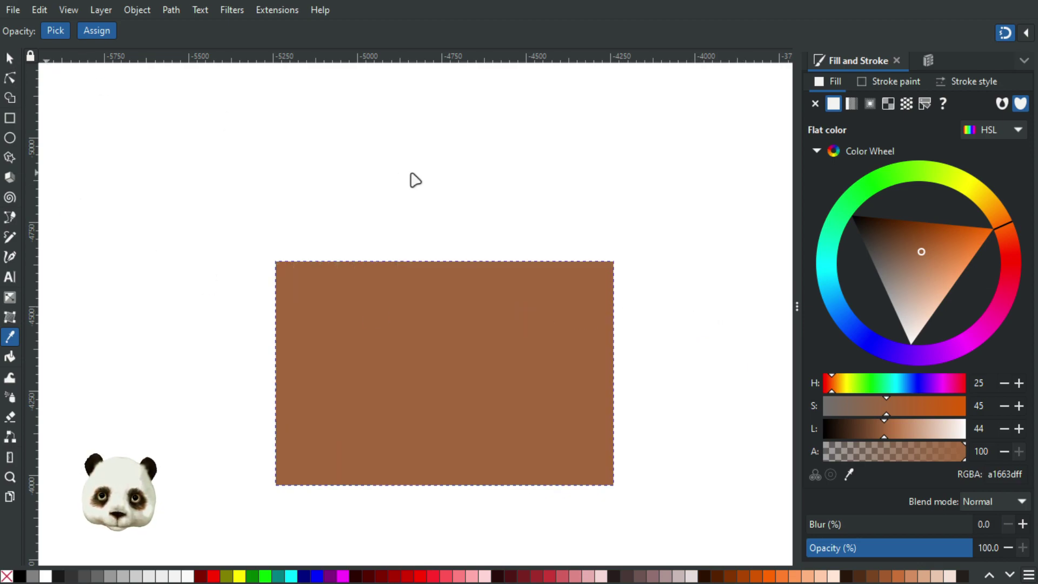
# Give the rectangle a near-black warm brown fill (HSL 17/24/6, 120d0bff).
pyautogui.press('s')
pyautogui.click(19, 576)
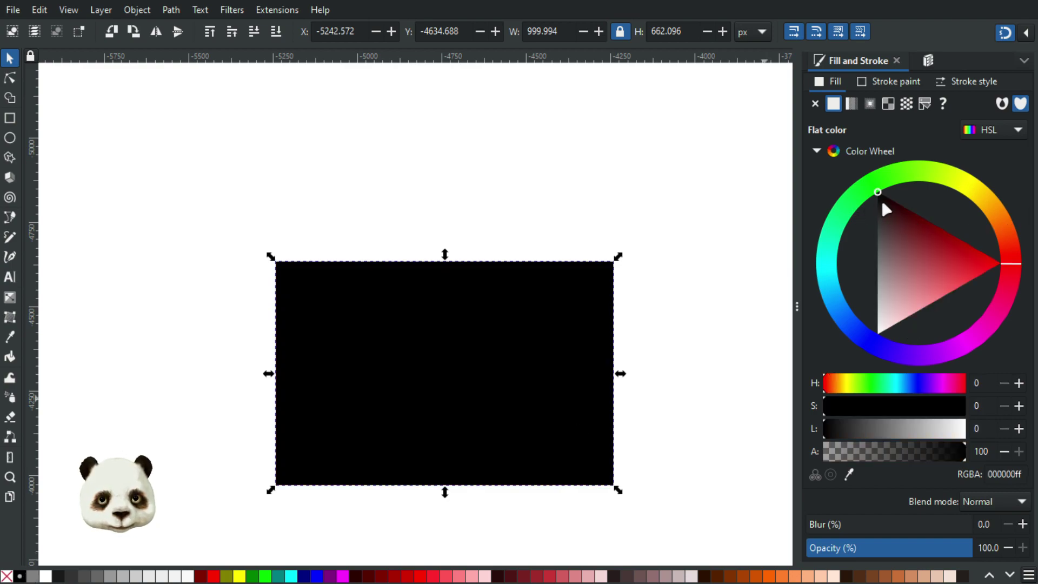
pyautogui.moveTo(882, 203); pyautogui.dragTo(879, 198)
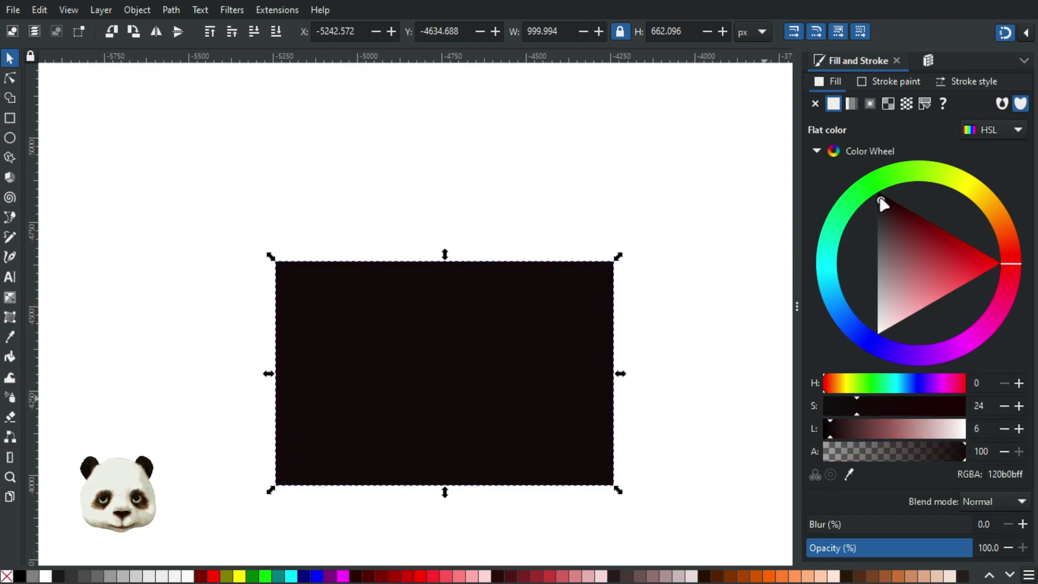
pyautogui.moveTo(1007, 280); pyautogui.dragTo(1010, 240)
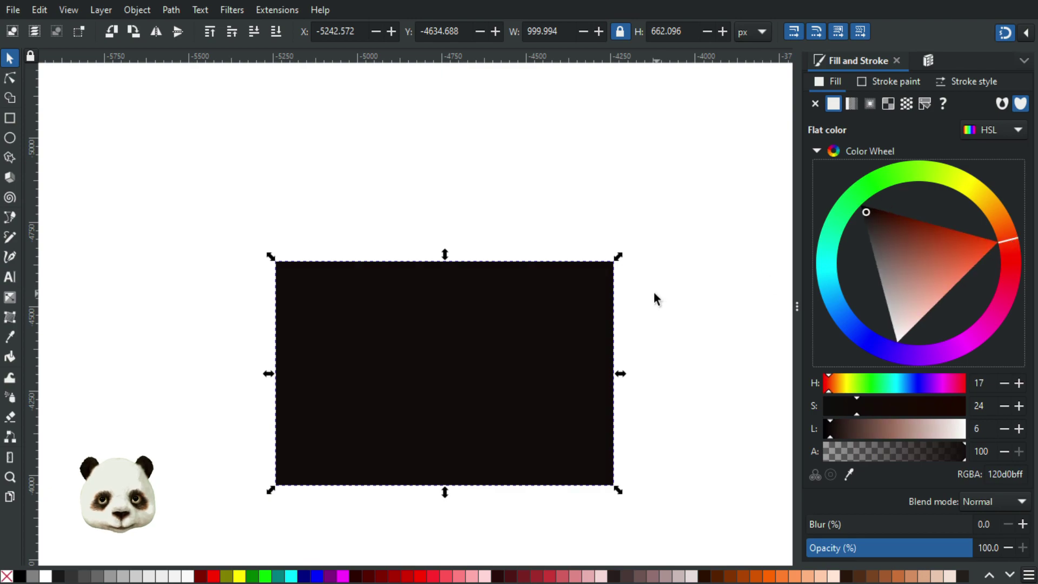
# Send the rectangle behind the trace, turn off snapping, and open Path Effects.
pyautogui.press('End')
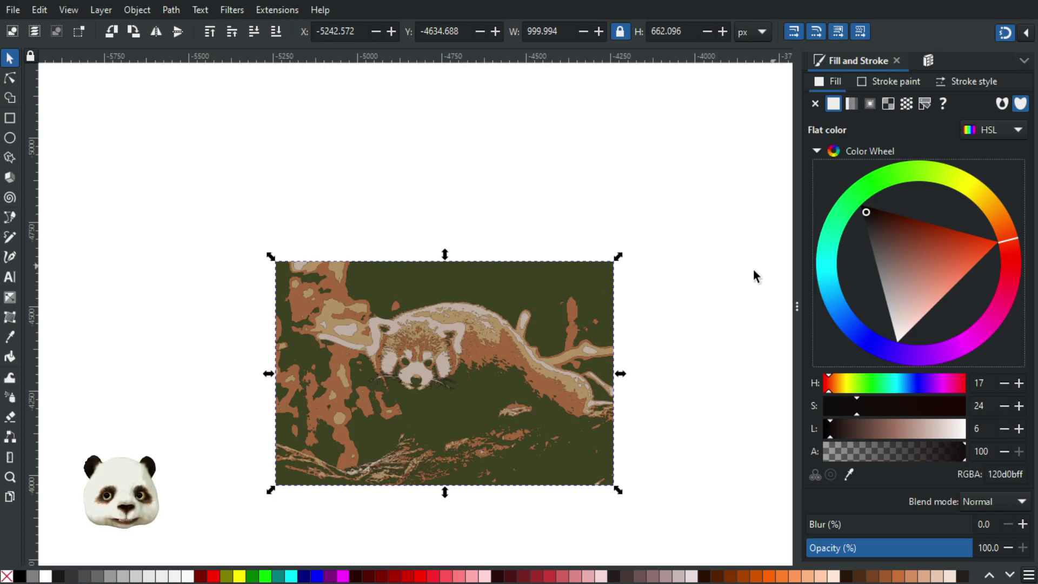
pyautogui.press('%')
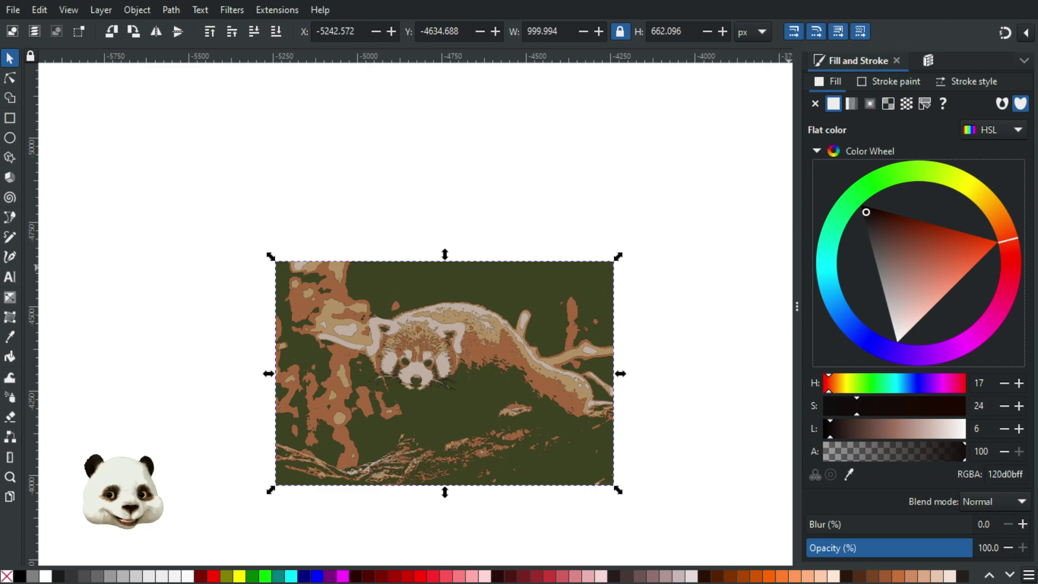
pyautogui.hotkey('ctrl', 'shift', 'a')
# Add an Offset path effect to the rectangle, trying 2 and 4 before settling on 6.
pyautogui.click(892, 93)
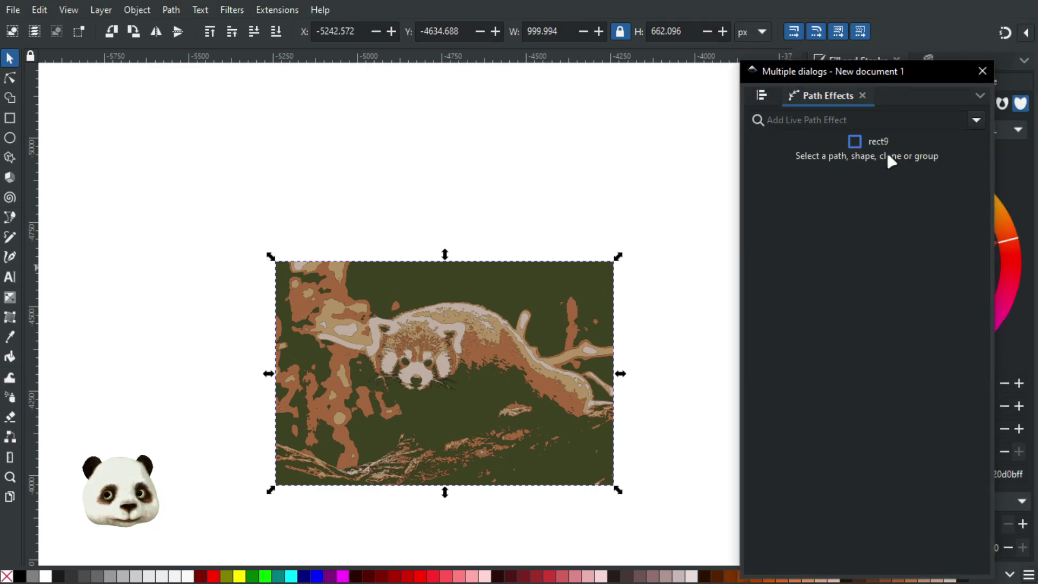
pyautogui.click(976, 124)
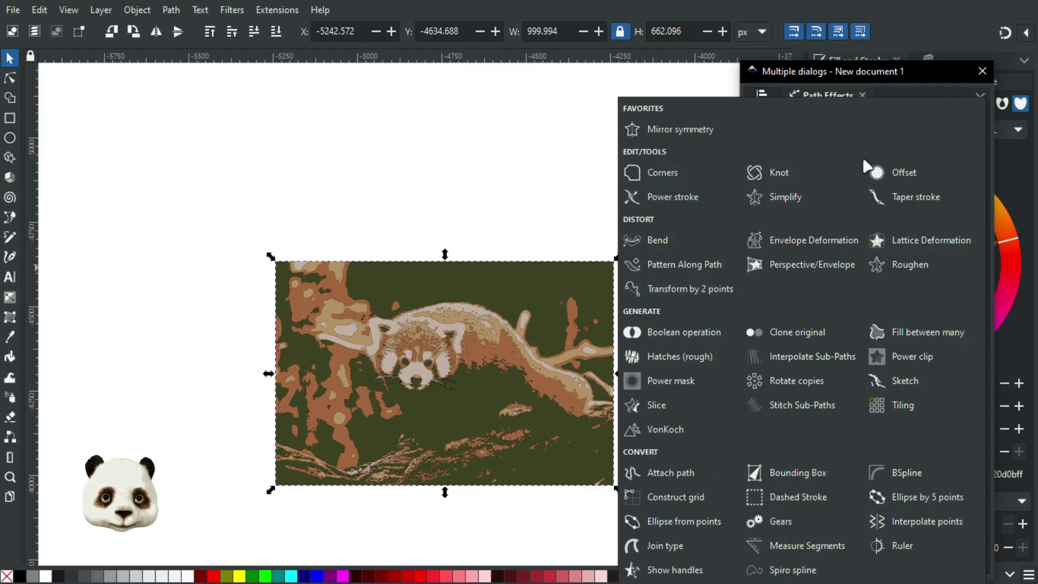
pyautogui.click(897, 173)
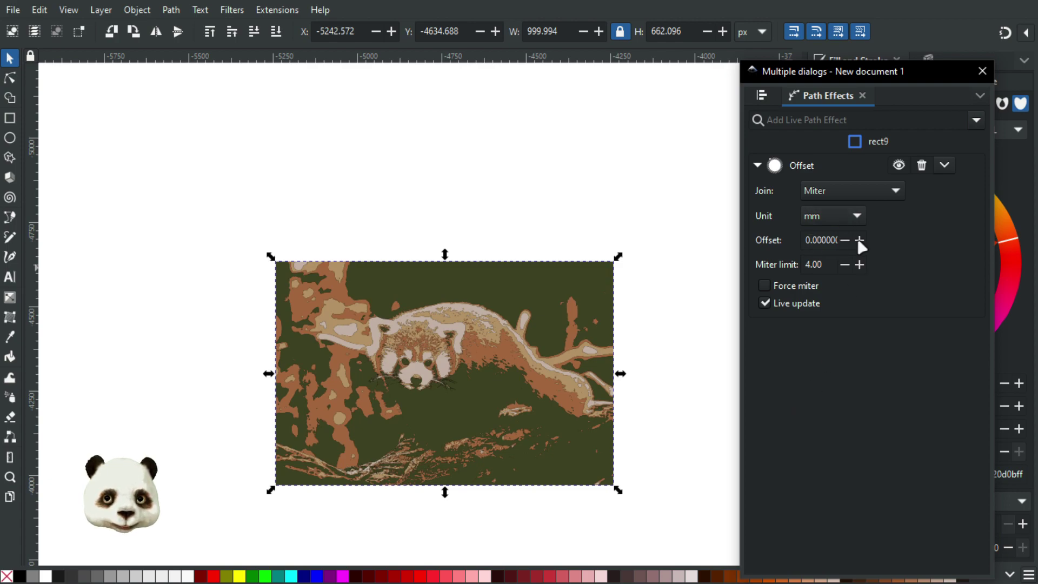
pyautogui.click(818, 241)
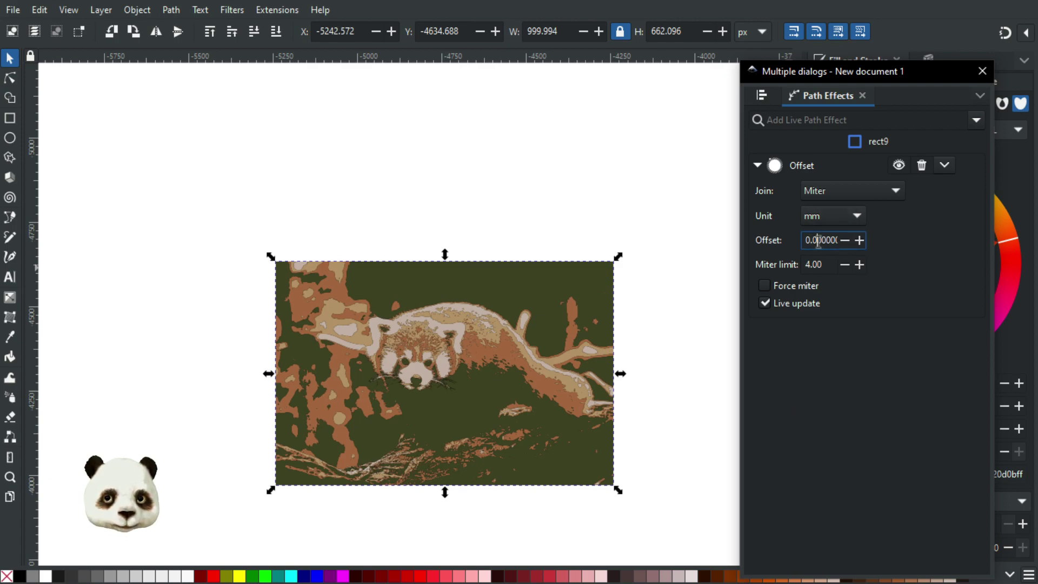
pyautogui.doubleClick(818, 242)
pyautogui.write('2')
pyautogui.press('Return')
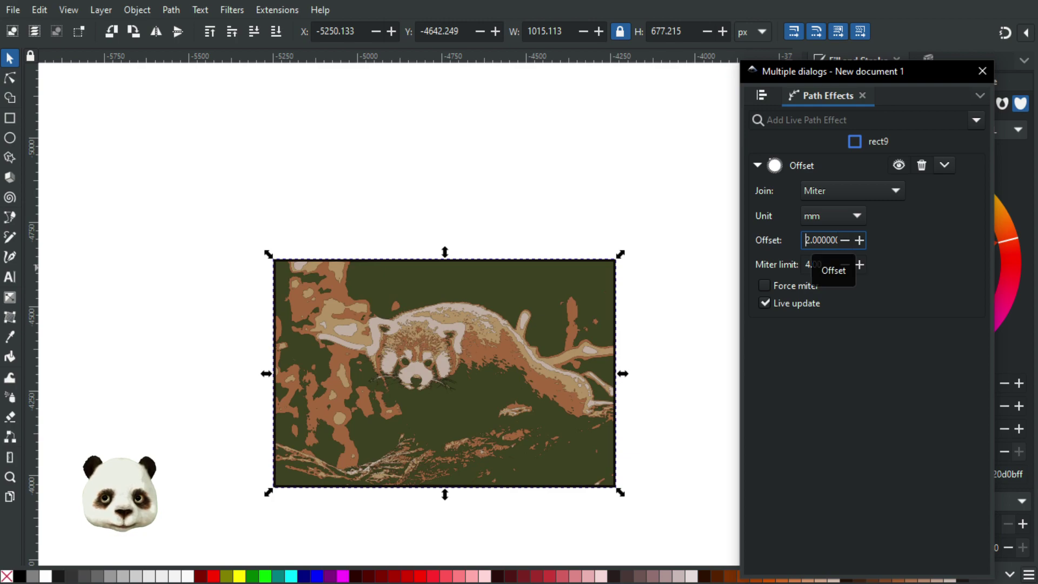
pyautogui.doubleClick(818, 242)
pyautogui.write('4')
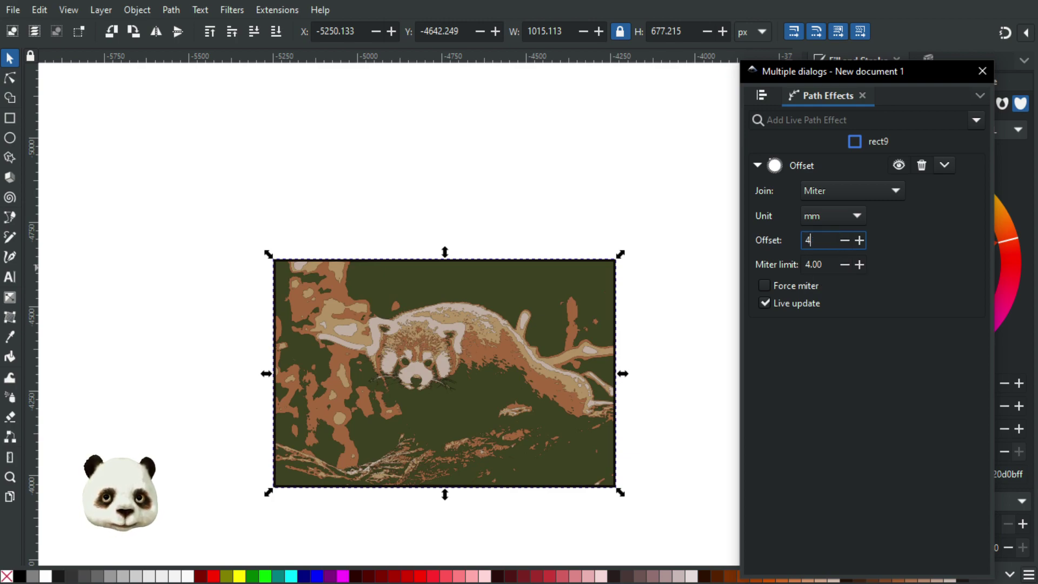
pyautogui.press('Return')
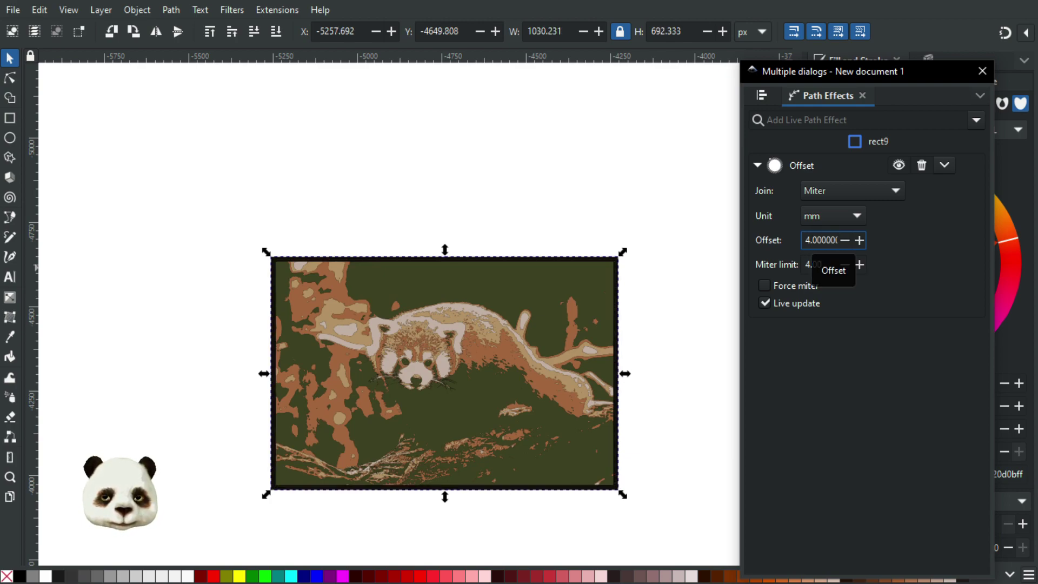
pyautogui.doubleClick(818, 241)
pyautogui.write('6')
pyautogui.press('Return')
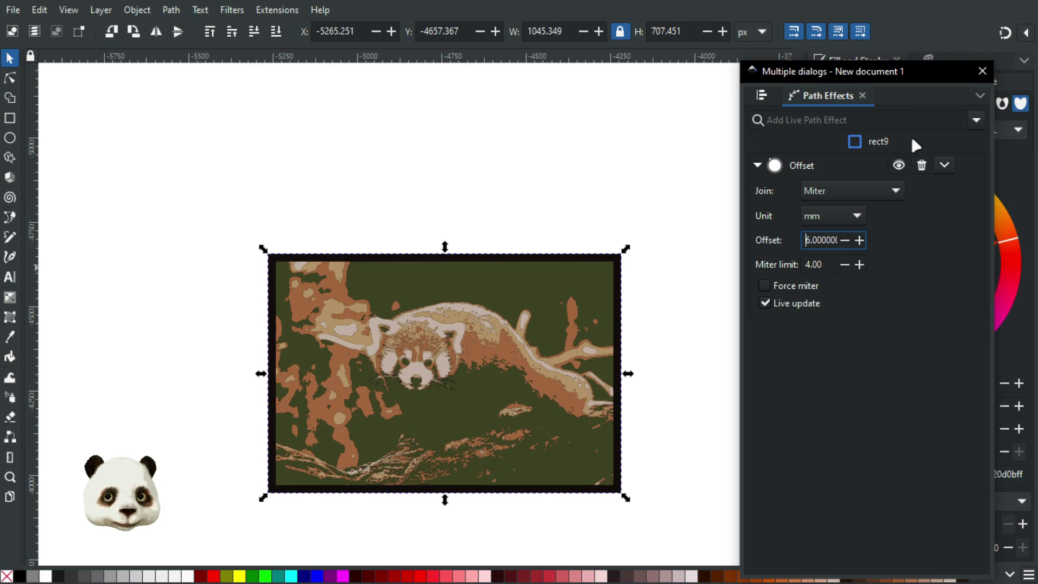
# Convert the offset rectangle rect9 into a plain path with Object to Path.
pyautogui.click(531, 10)
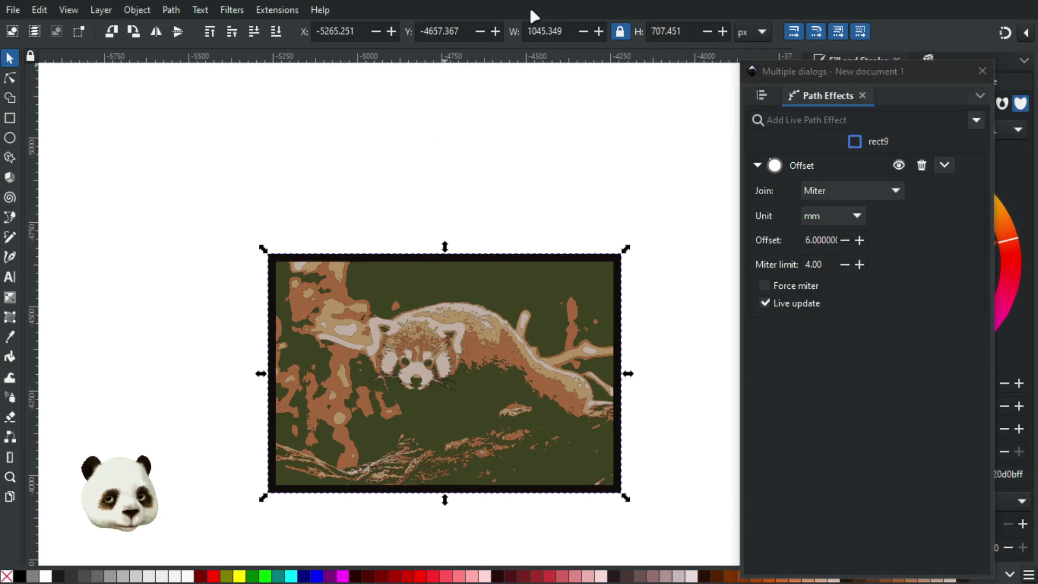
pyautogui.hotkey('shift', 'ctrl', 'c')
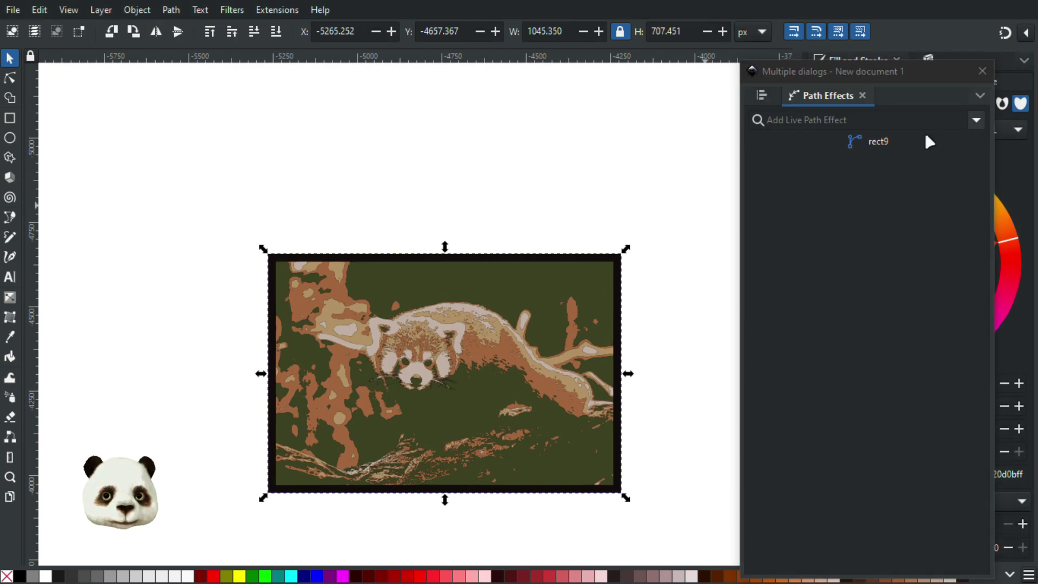
pyautogui.moveTo(896, 72); pyautogui.dragTo(1001, 73)
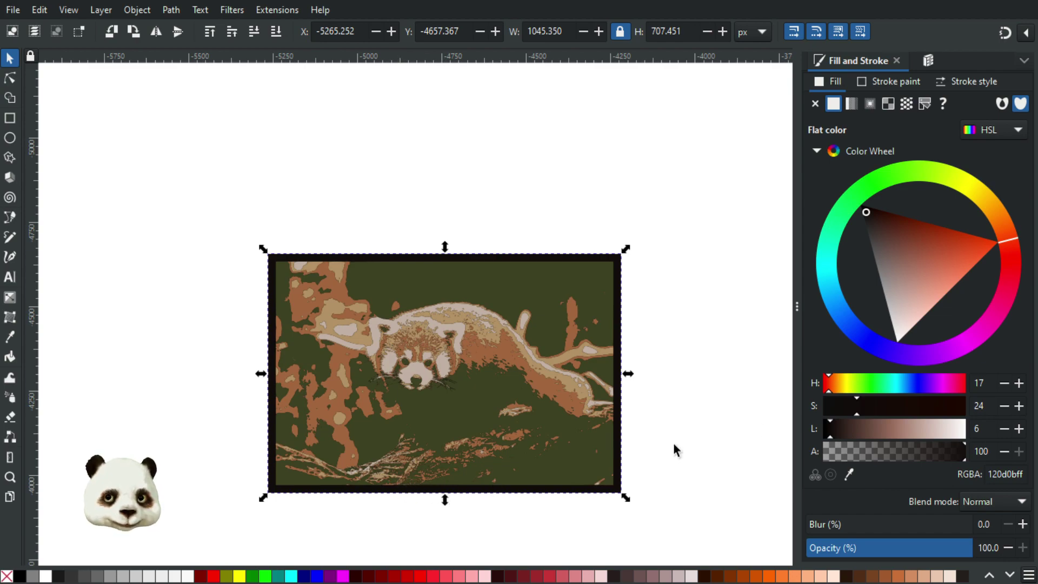
# Group the trace with its dark frame, trying and undoing a first skew.
pyautogui.moveTo(694, 215)
pyautogui.mouseDown()
pyautogui.moveTo(451, 408)
pyautogui.moveTo(124, 488)
pyautogui.mouseUp()
pyautogui.scroll(-2, 121, 487)
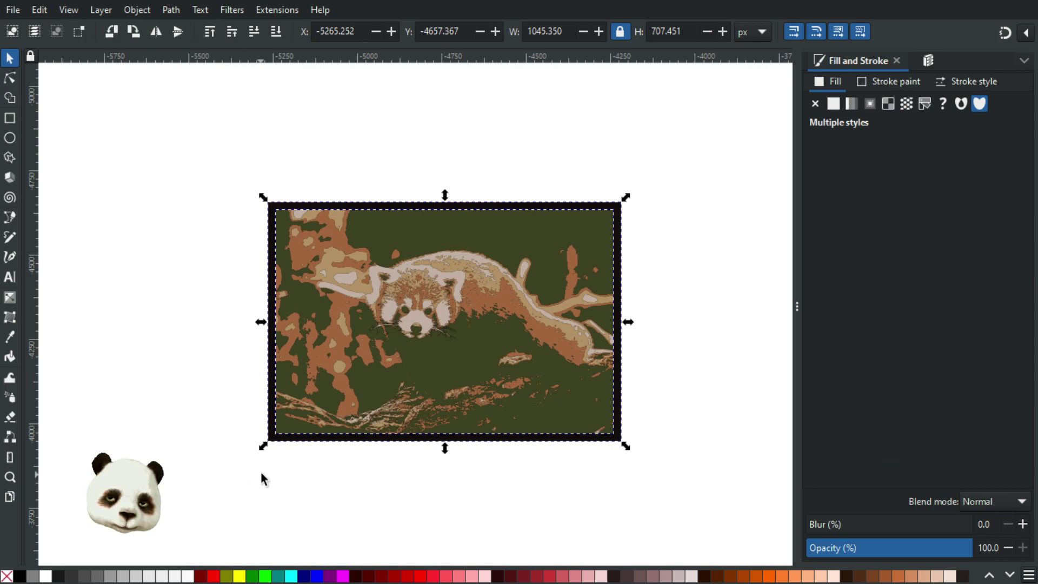
pyautogui.hotkey('ctrl', 'g')
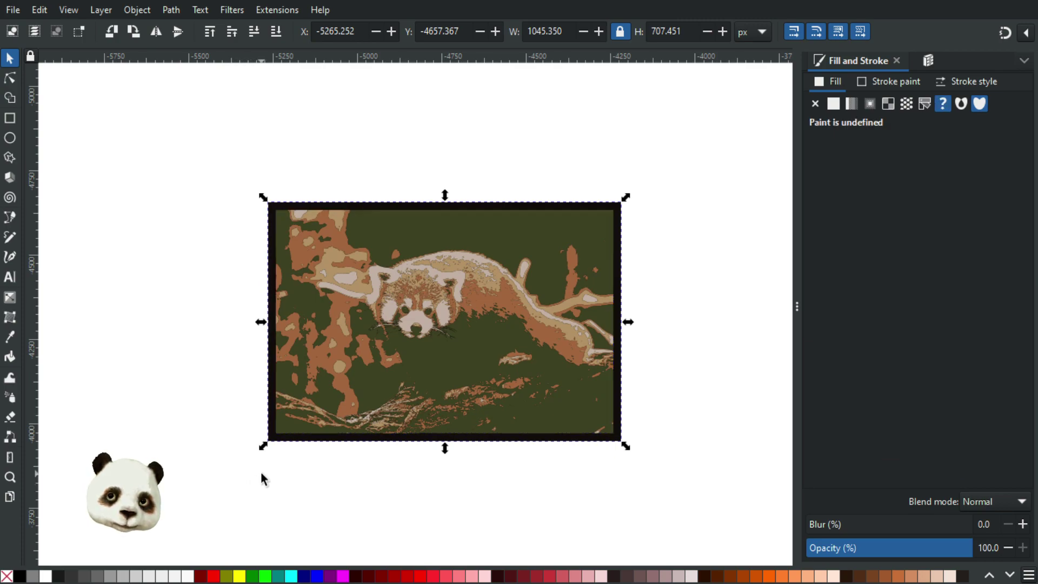
pyautogui.click(557, 298)
pyautogui.moveTo(630, 324); pyautogui.dragTo(630, 372)
pyautogui.hotkey('ctrl', 'z')
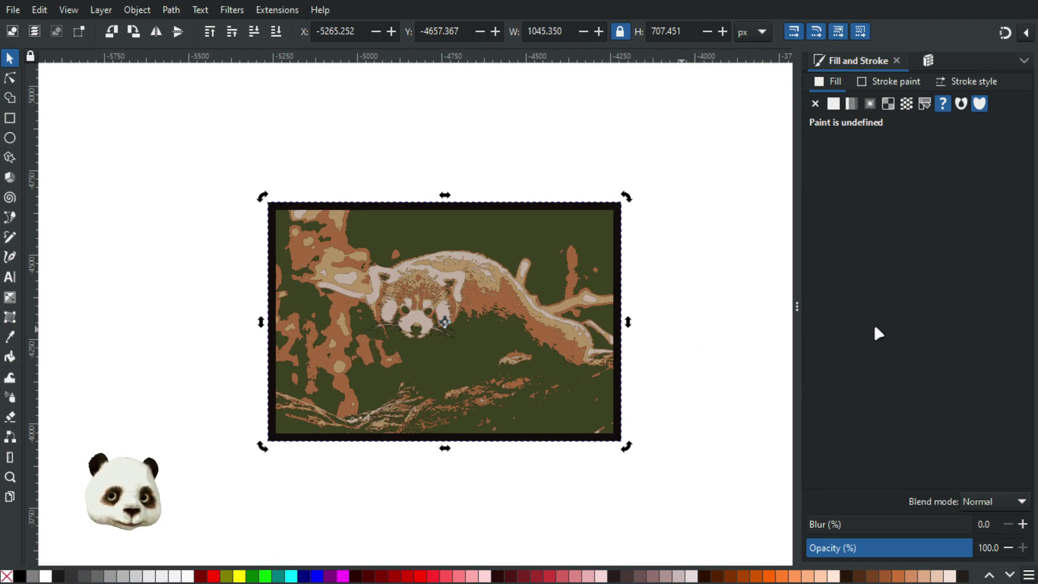
pyautogui.press('Escape')
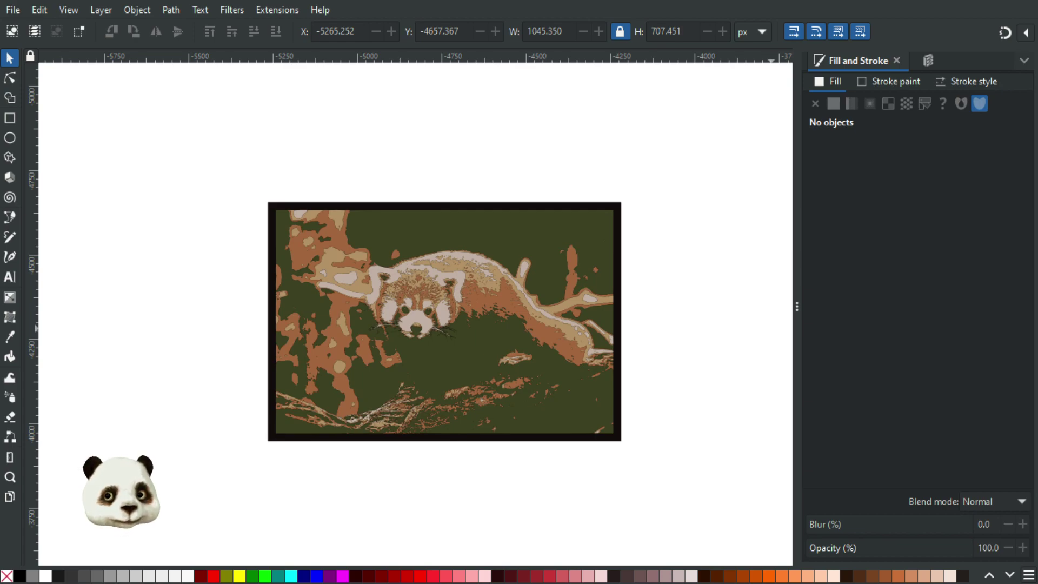
# Reselect the framed picture and skew it so its right side slopes down.
pyautogui.click(589, 254)
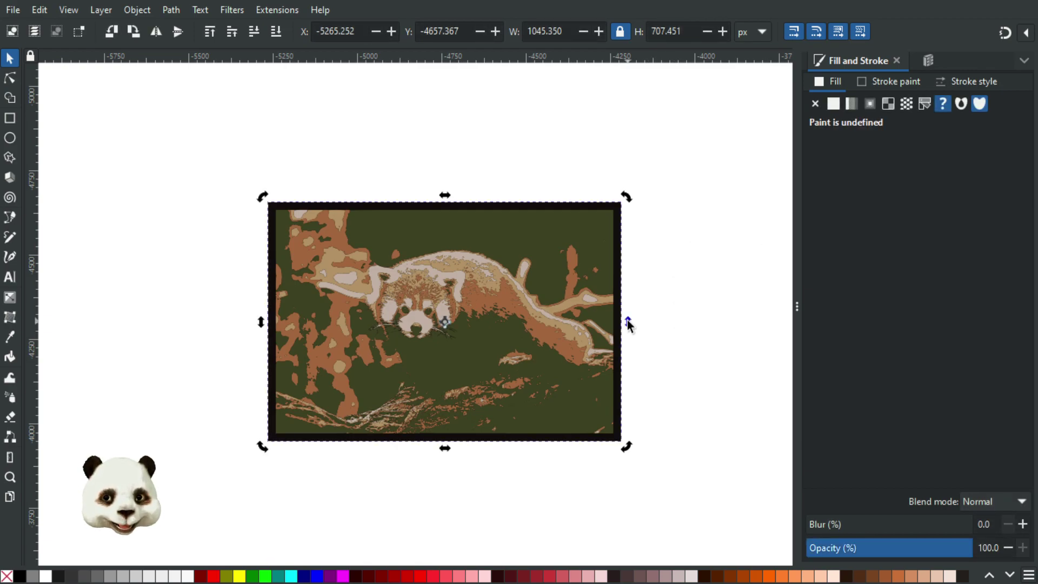
pyautogui.moveTo(628, 323); pyautogui.dragTo(649, 347)
pyautogui.scroll(-5, 619, 292)
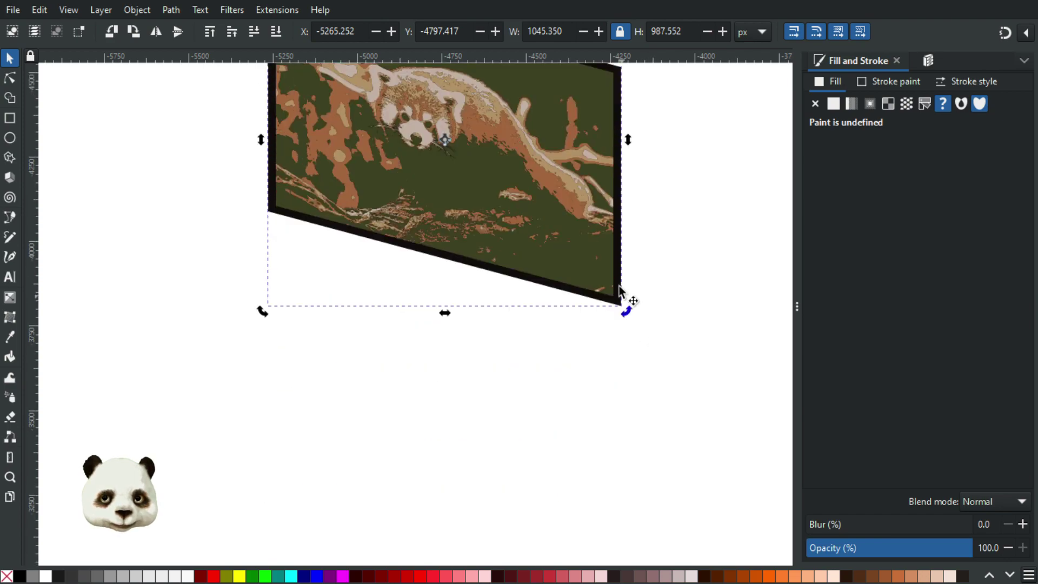
pyautogui.scroll(-2, 624, 181)
pyautogui.click(658, 153)
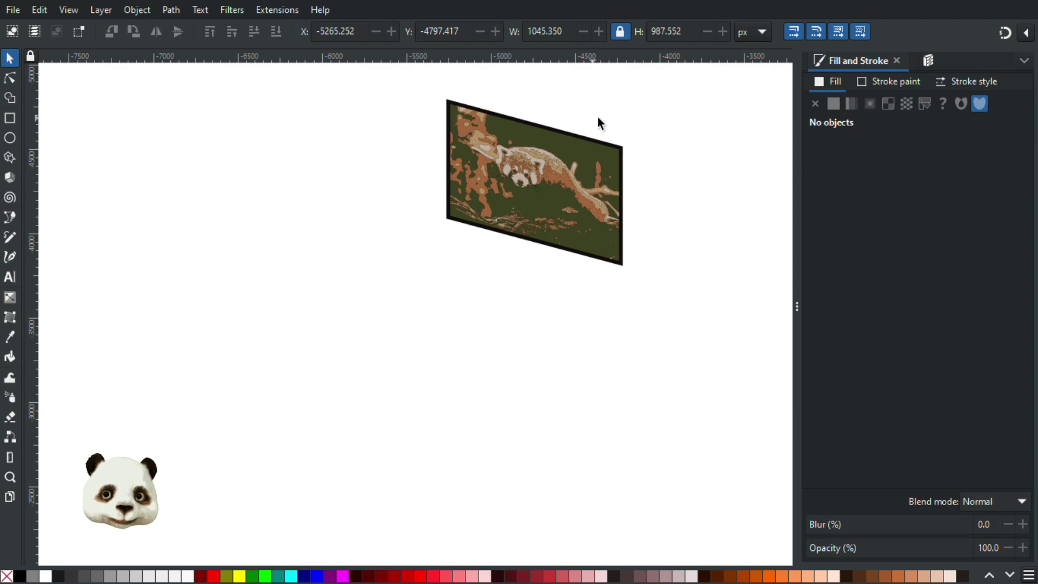
# Rename group g9 to 'Chonky Boy' in the floating object list, correcting a typo.
pyautogui.moveTo(928, 60); pyautogui.dragTo(829, 70)
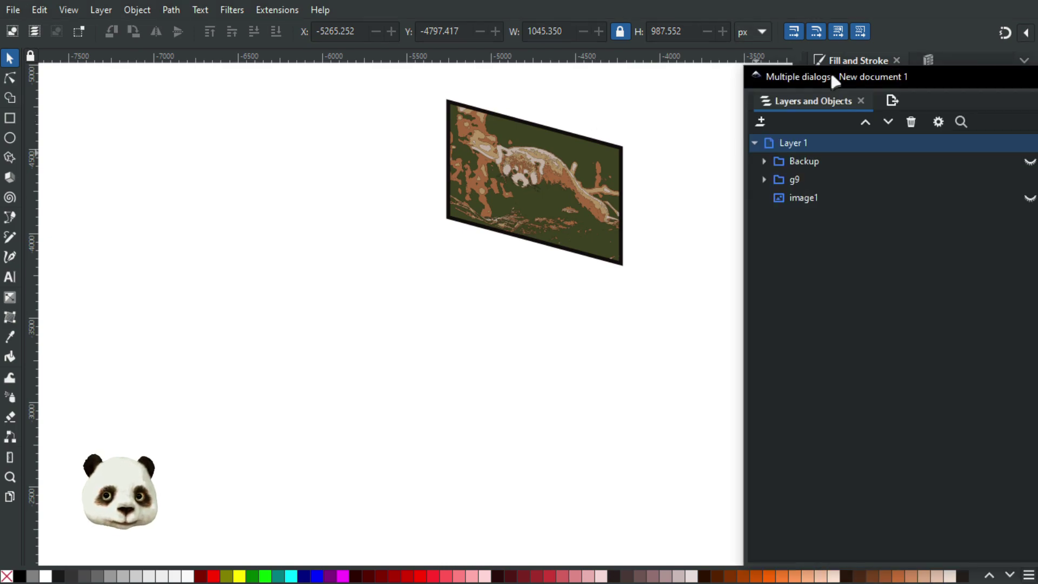
pyautogui.click(807, 174)
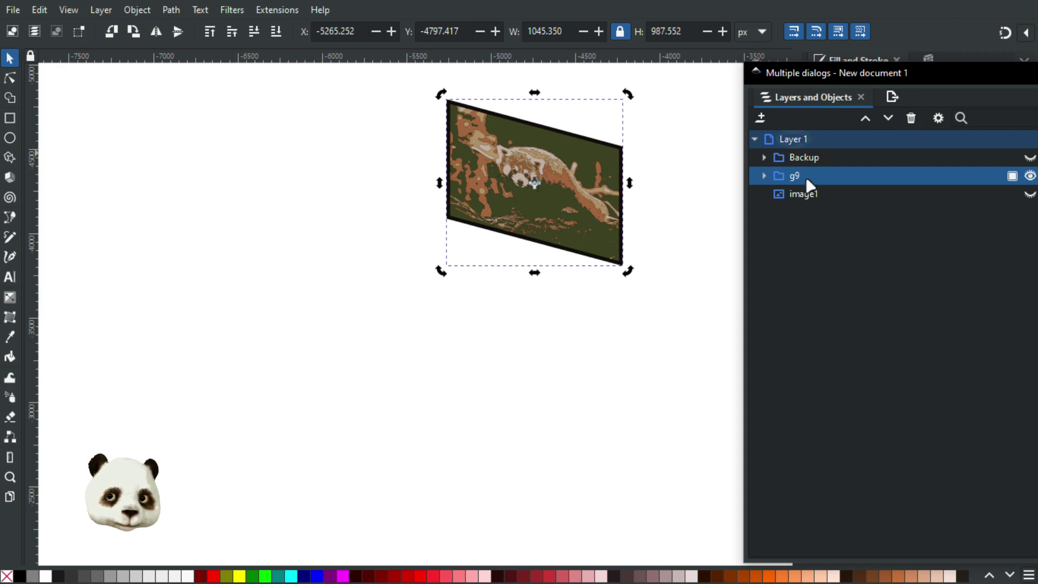
pyautogui.doubleClick(792, 176)
pyautogui.write('C')
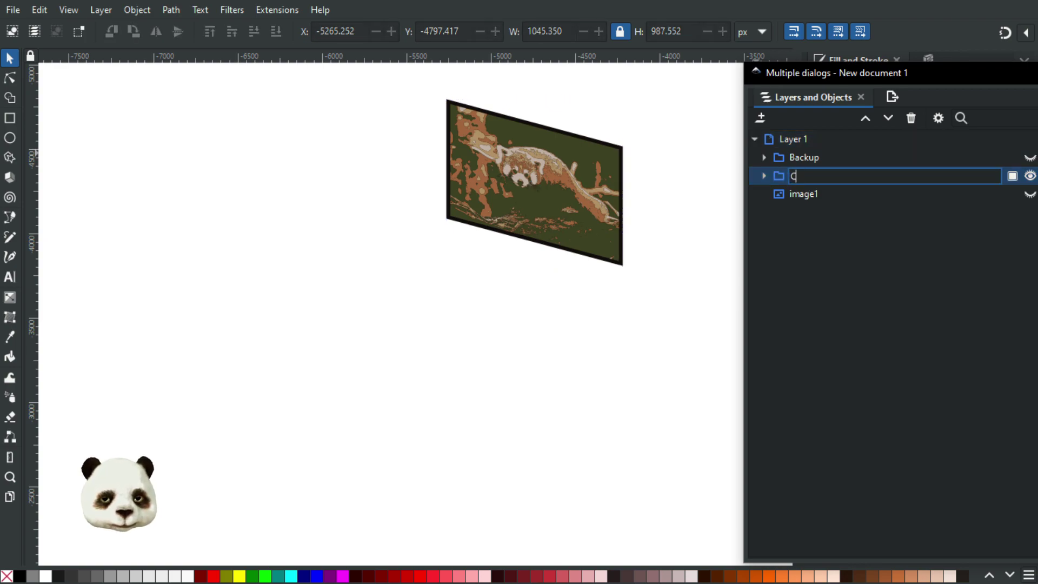
pyautogui.write('honky')
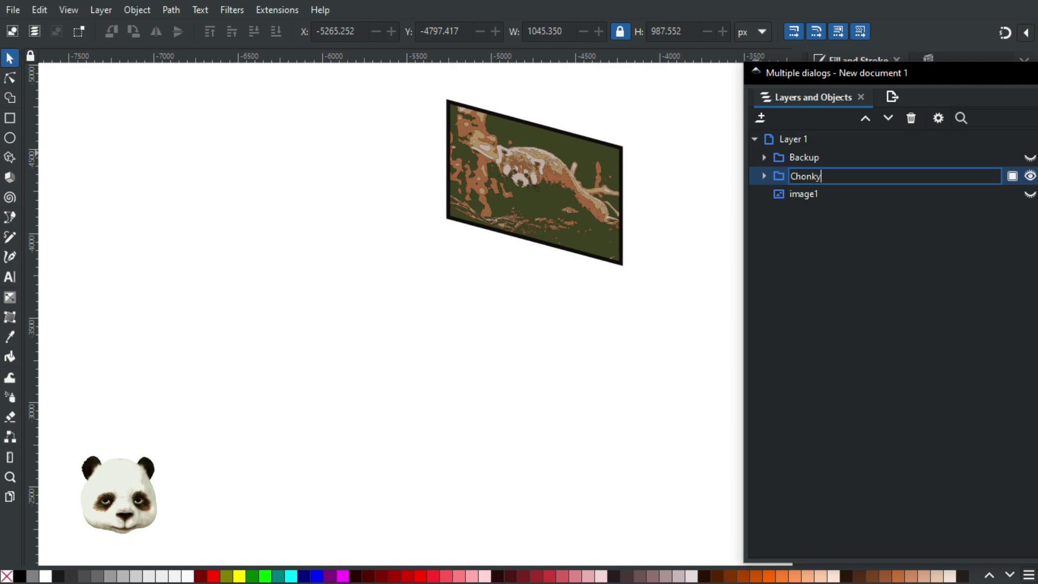
pyautogui.write(' Bo')
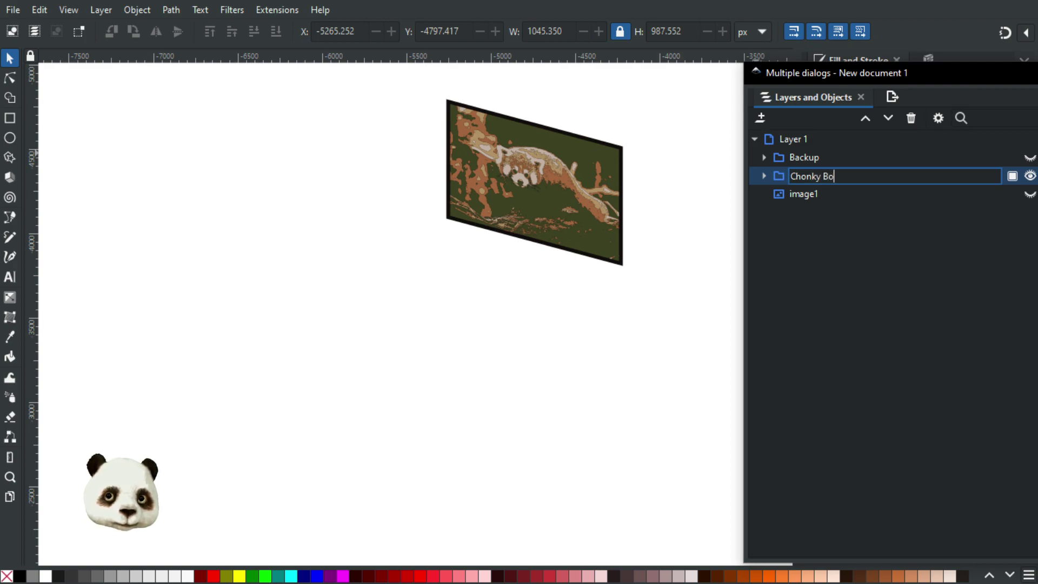
pyautogui.write('t')
pyautogui.press('Return')
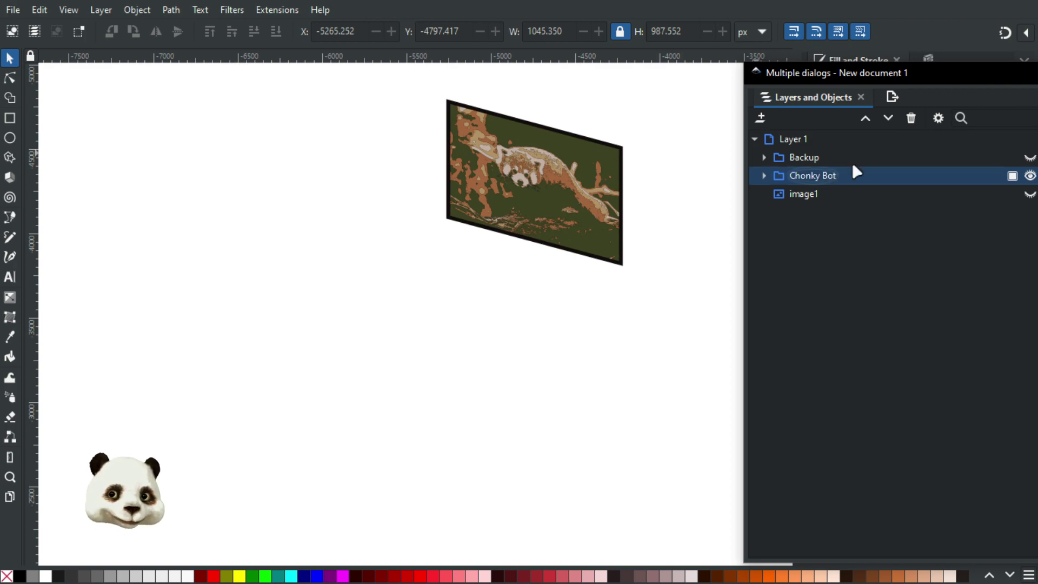
pyautogui.doubleClick(842, 176)
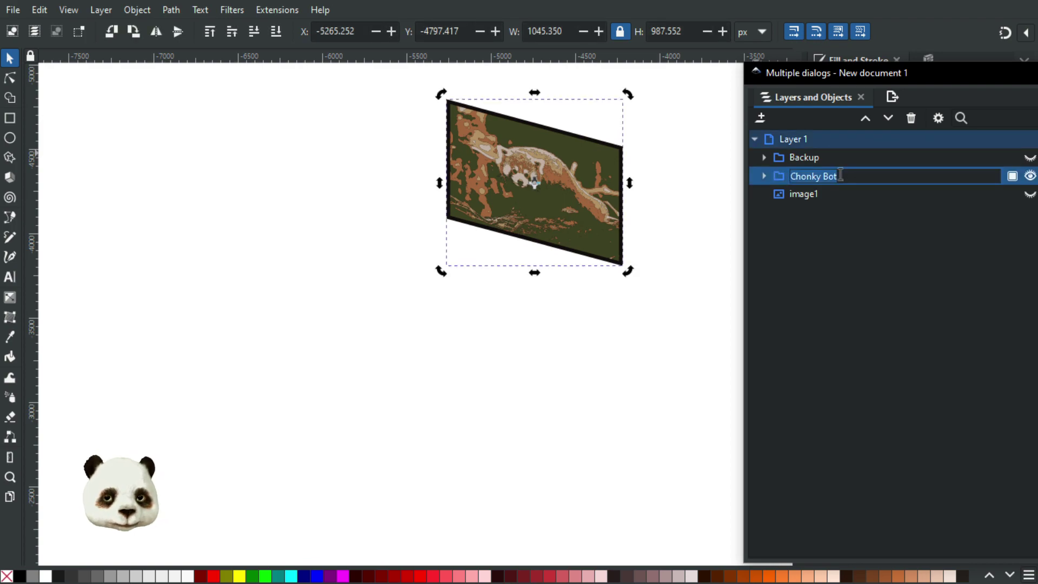
pyautogui.press('BackSpace')
pyautogui.write('y')
pyautogui.press('Return')
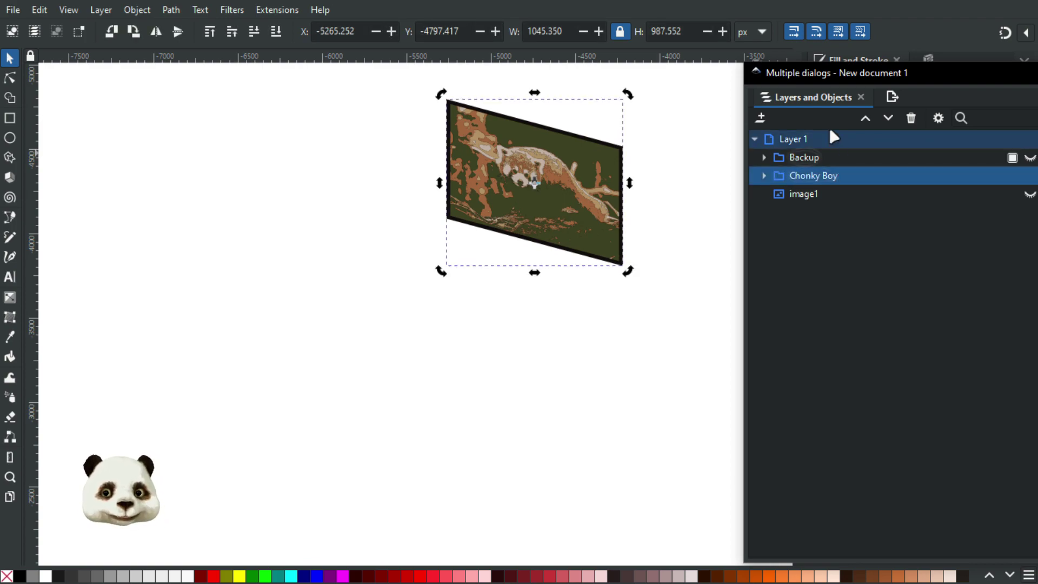
# Expand Chonky Boy and its g5 trace group to reach the colour paths.
pyautogui.moveTo(820, 73)
pyautogui.mouseDown()
pyautogui.moveTo(1037, 68)
pyautogui.moveTo(796, 54)
pyautogui.moveTo(841, 55)
pyautogui.mouseUp()
pyautogui.click(749, 156)
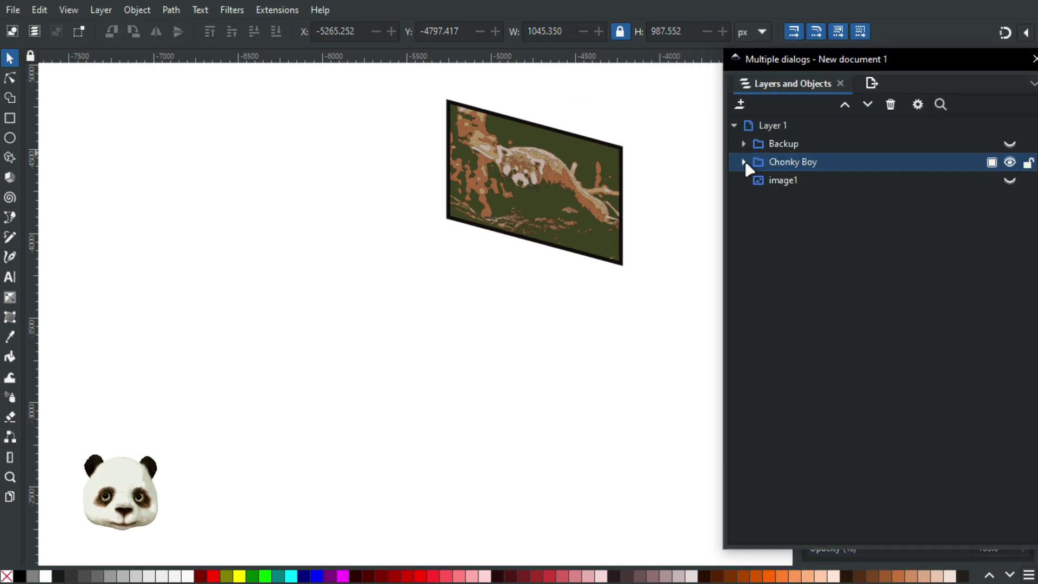
pyautogui.click(744, 162)
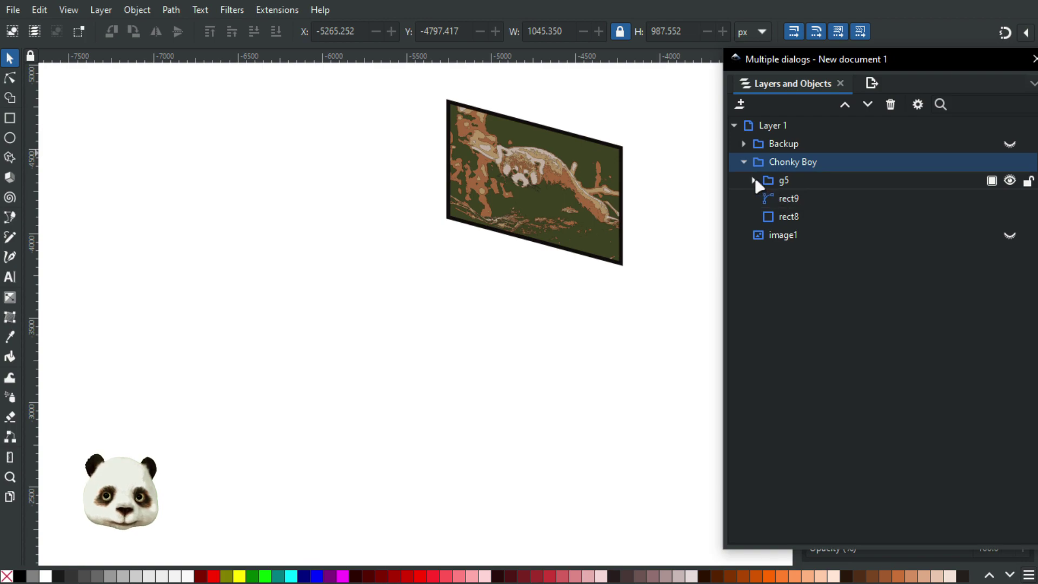
pyautogui.click(754, 179)
pyautogui.click(811, 200)
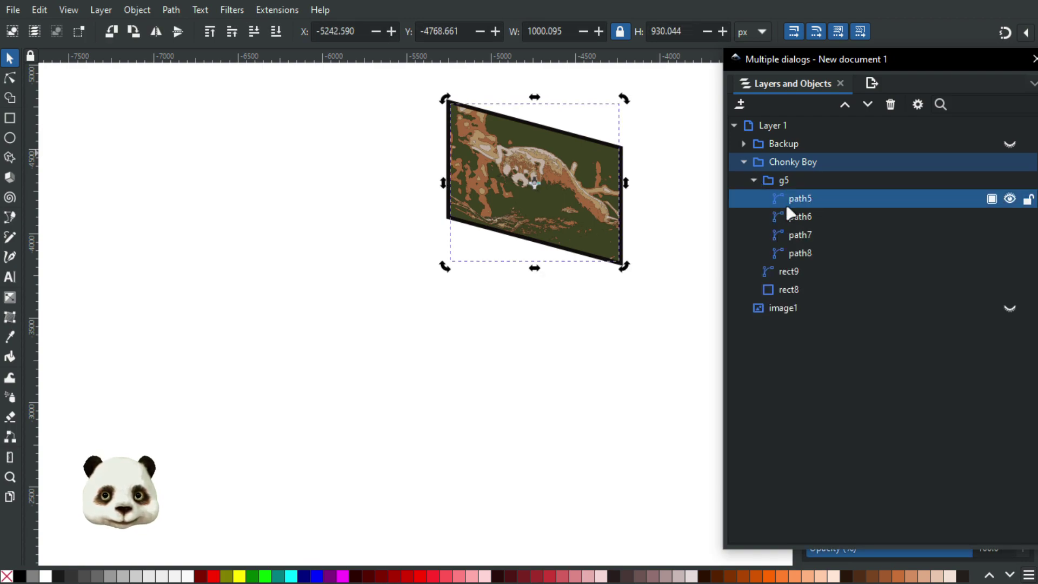
pyautogui.scroll(5, 562, 119)
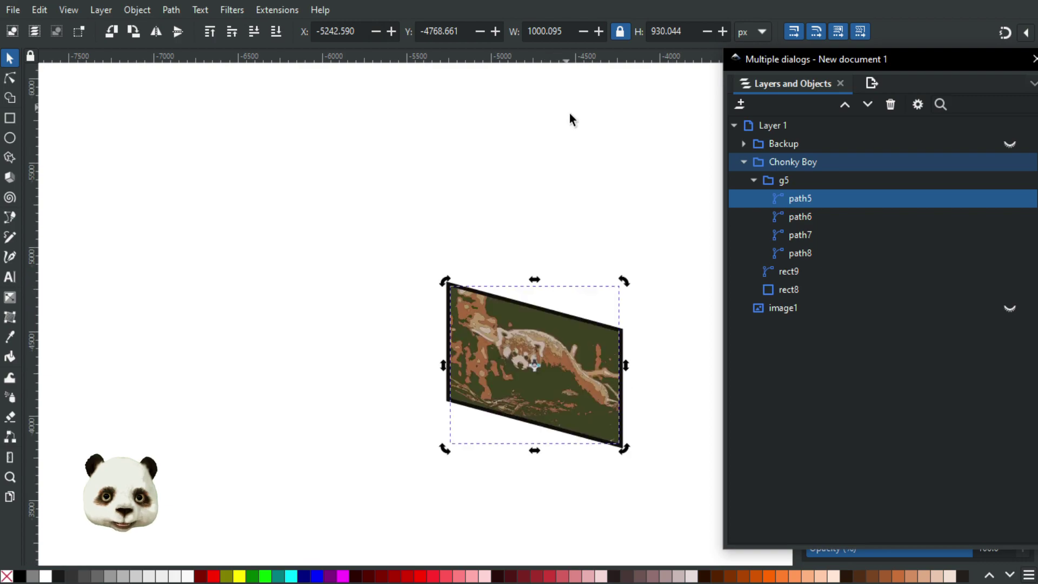
pyautogui.keyDown('ctrl'); pyautogui.scroll(3, 617, 394); pyautogui.keyUp('ctrl')
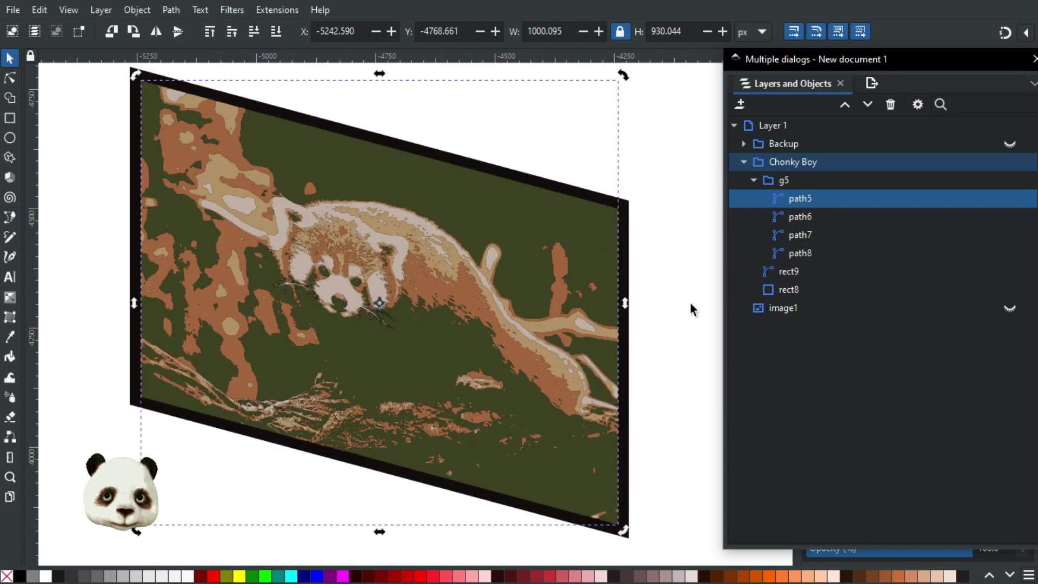
# Nudge path6 and path7 slightly left, then try and undo nudging path8.
pyautogui.click(822, 212)
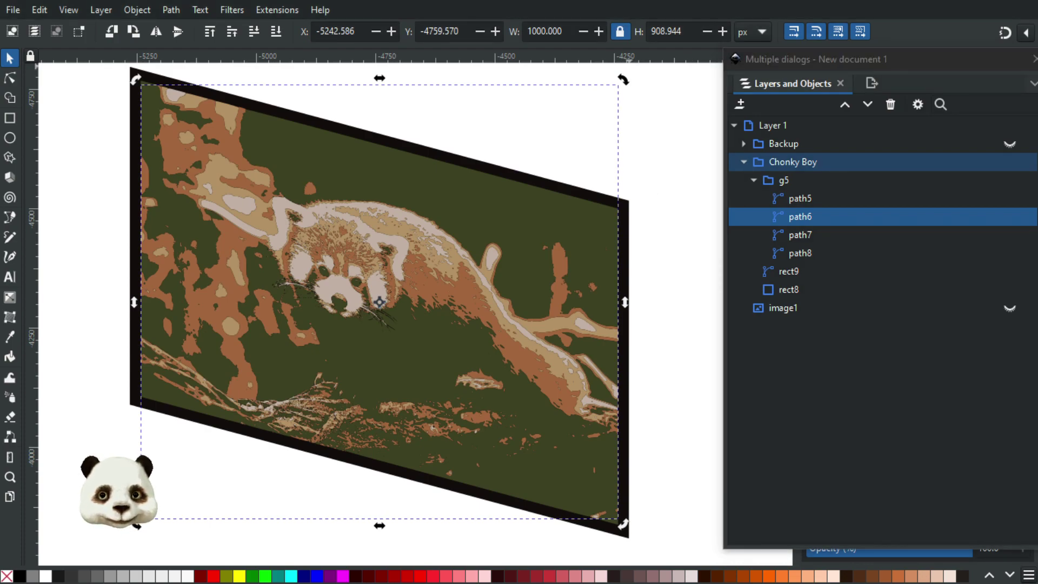
pyautogui.hotkey('shift', 'Left')
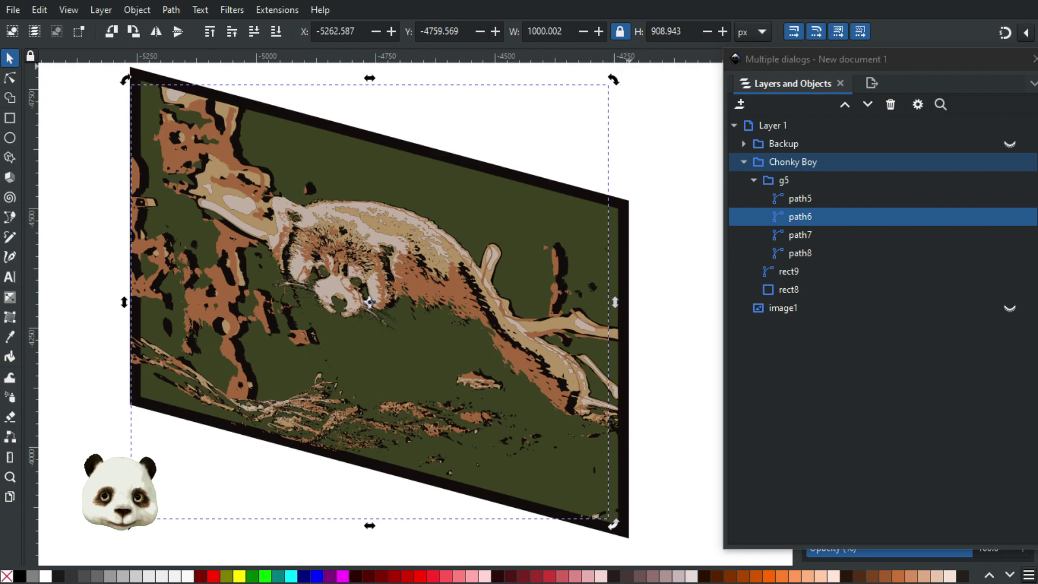
pyautogui.hotkey('shift', 'Right')
pyautogui.press('Left')
pyautogui.press('Left')
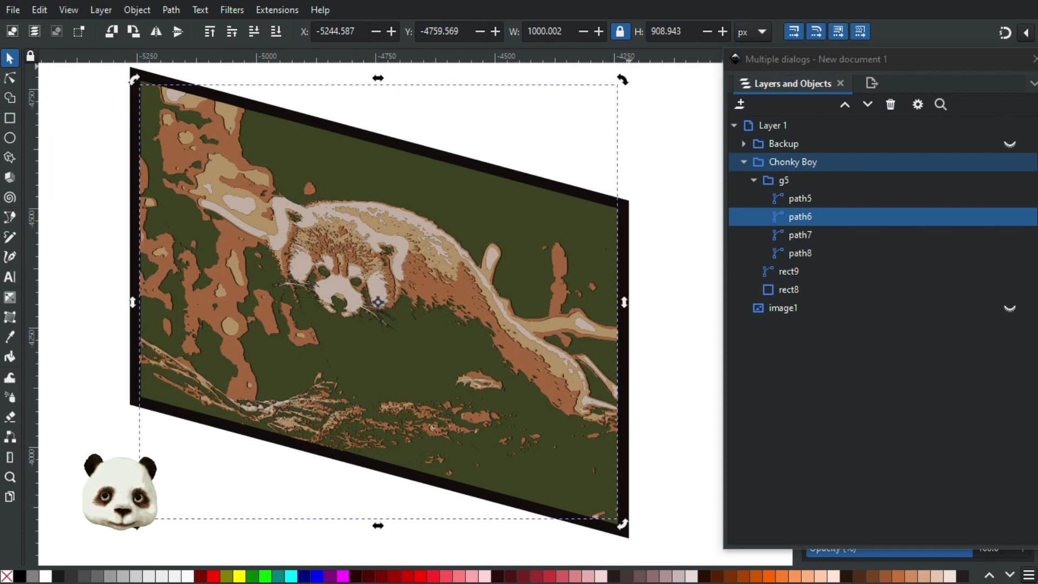
pyautogui.click(812, 236)
pyautogui.click(619, 13)
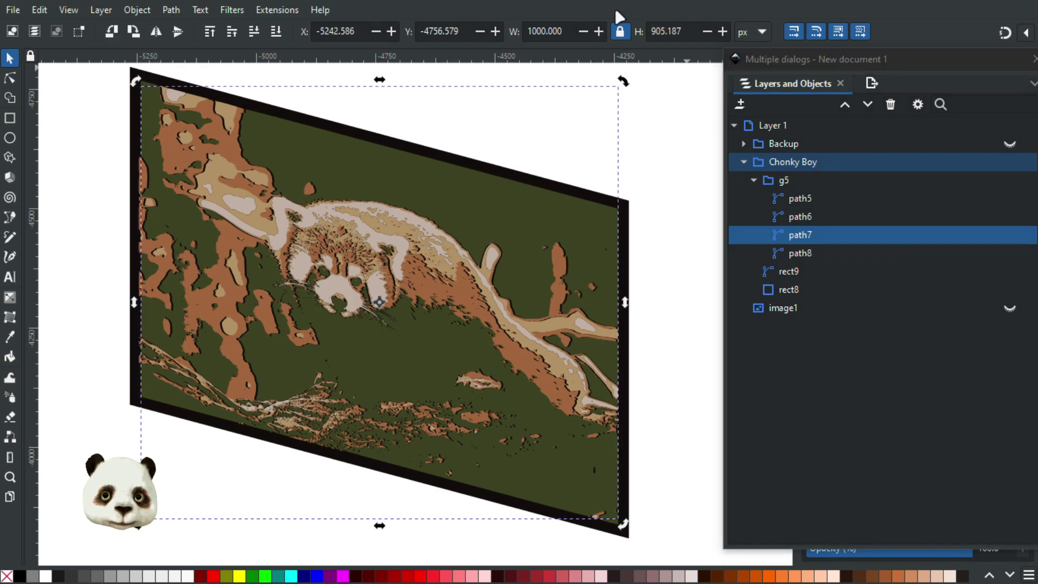
pyautogui.press('Left')
pyautogui.press('Left')
pyautogui.press('Left')
pyautogui.press('Left')
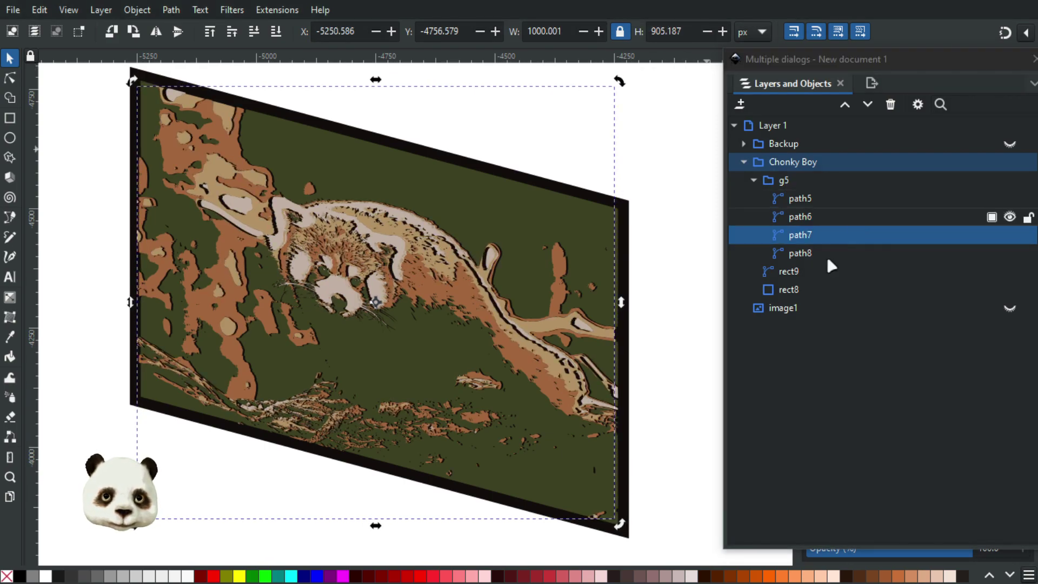
pyautogui.click(806, 253)
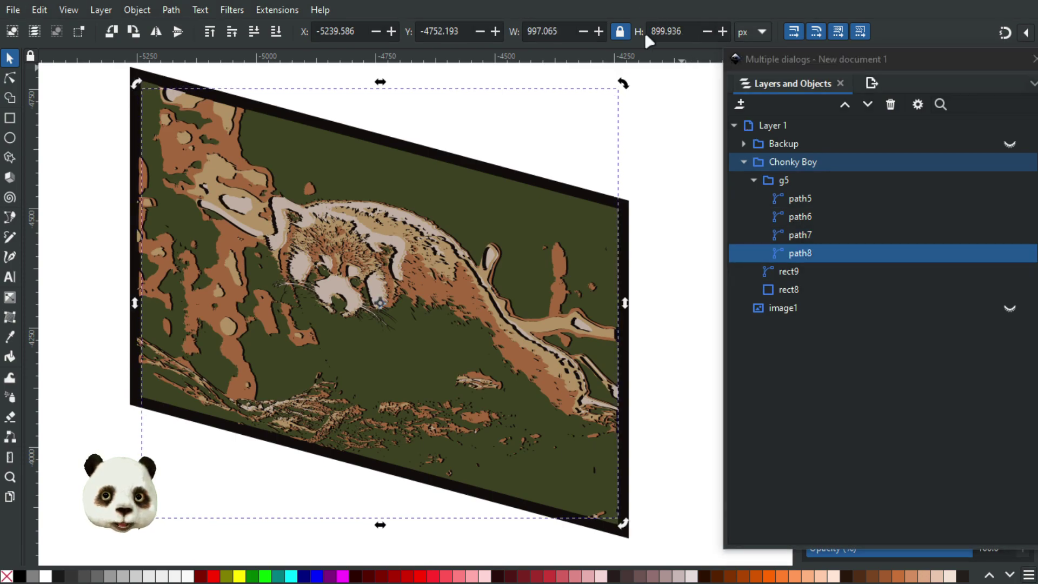
pyautogui.click(715, 160)
pyautogui.press('Left')
pyautogui.press('Left')
pyautogui.press('Left')
pyautogui.press('Left')
pyautogui.press('Left')
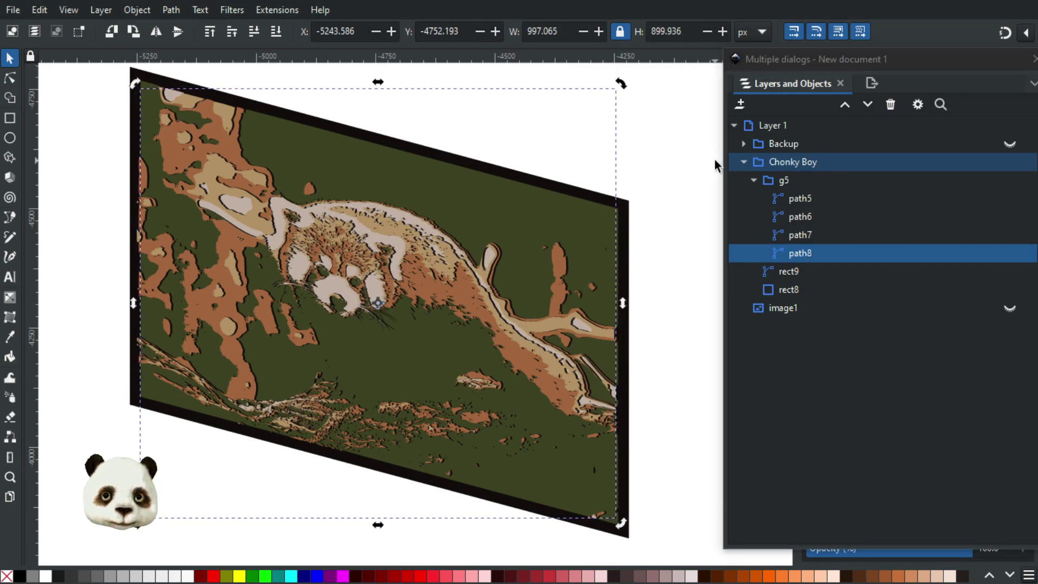
pyautogui.press('Left')
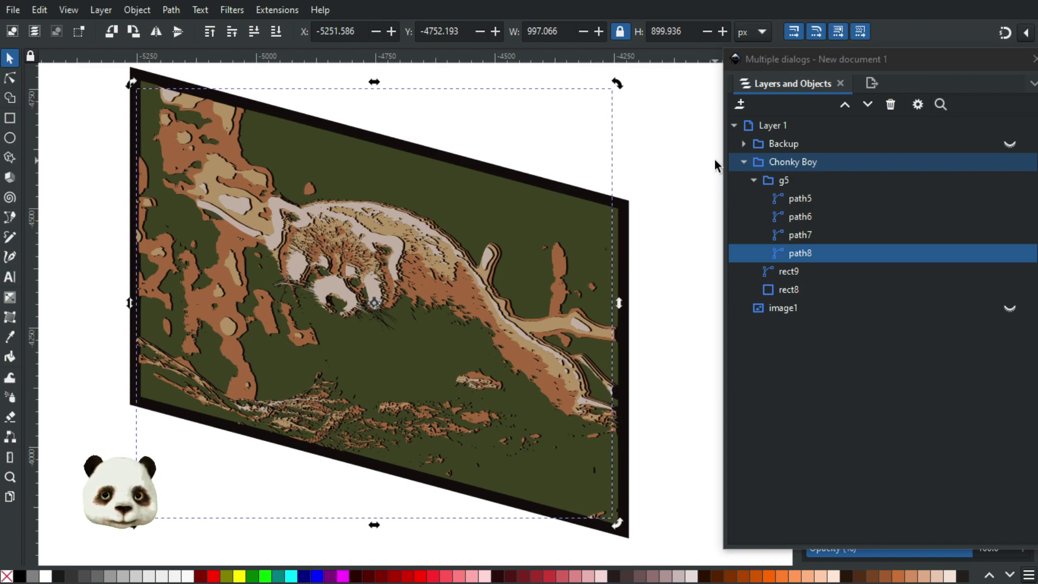
pyautogui.hotkey('ctrl', 'z')
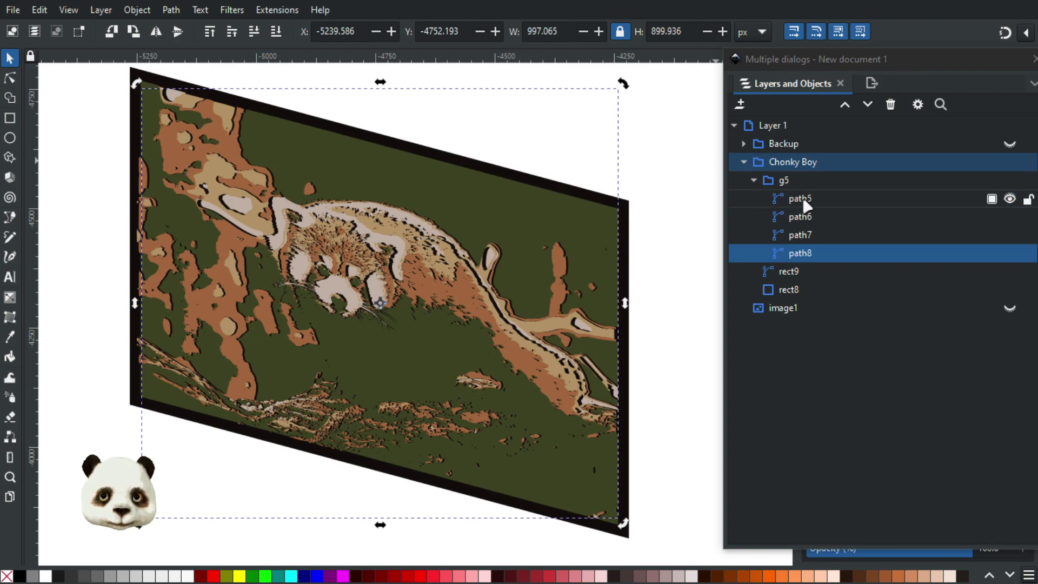
# Nudge path5 left and right until it sits in register with the other layers.
pyautogui.click(741, 195)
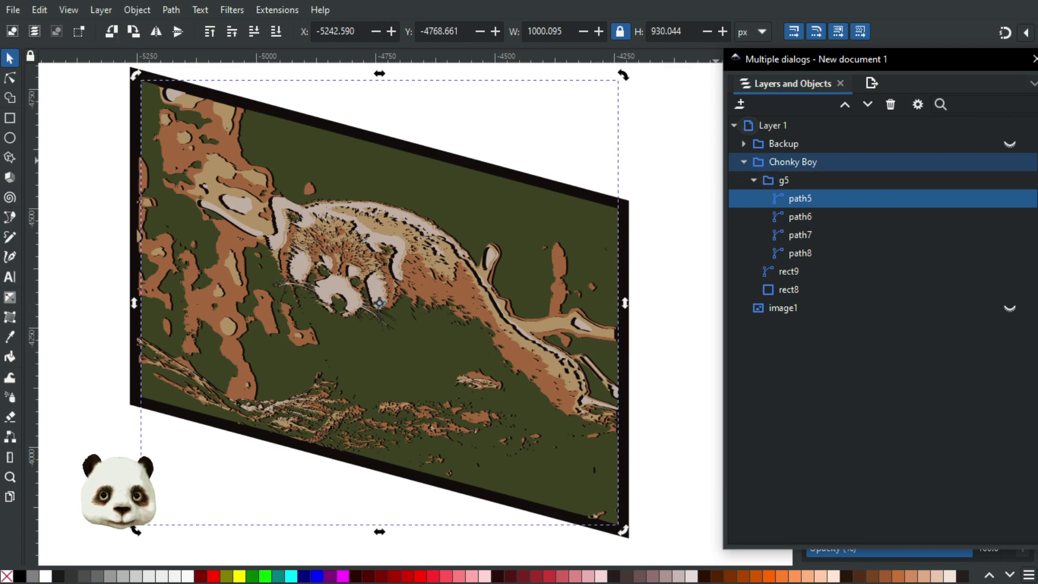
pyautogui.press('Left')
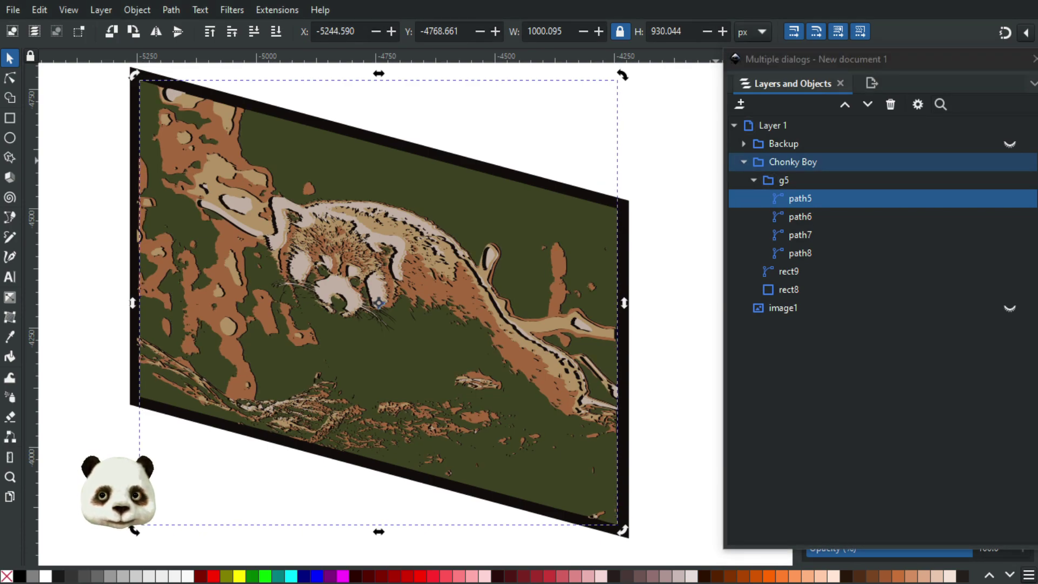
pyautogui.press('Left')
pyautogui.press('Right')
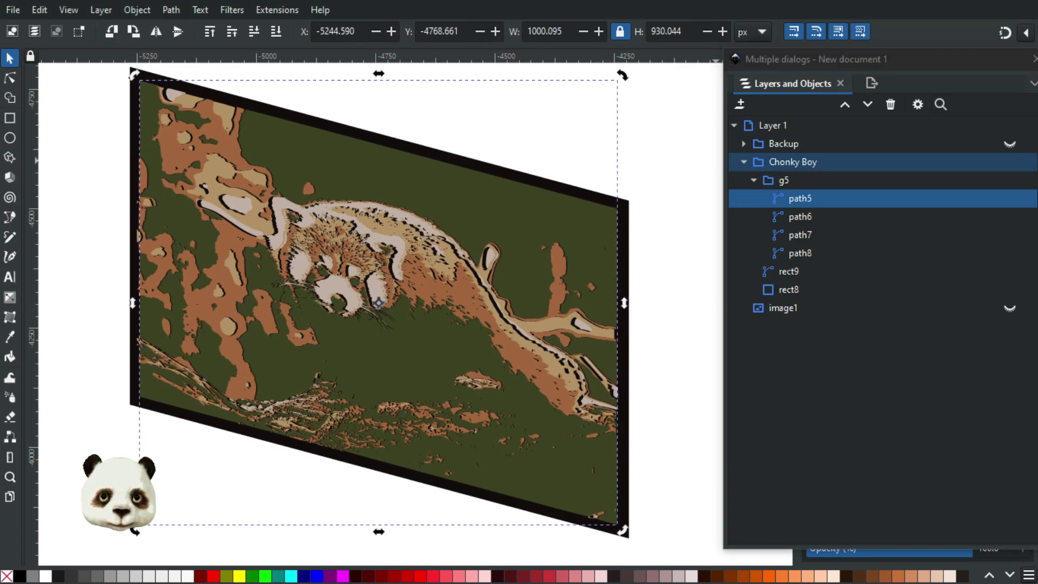
pyautogui.press('Left')
pyautogui.press('Left')
pyautogui.press('Left')
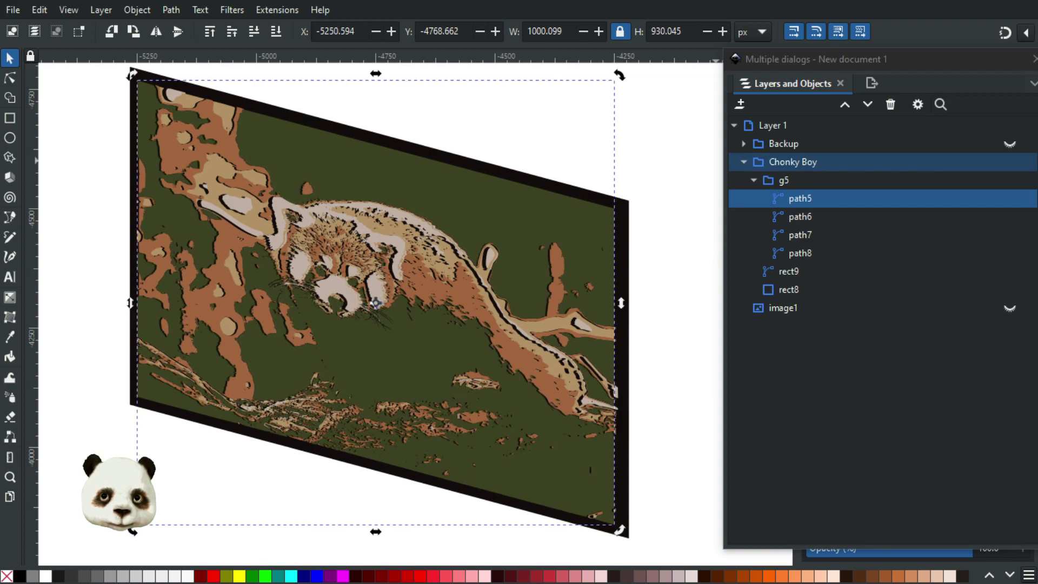
pyautogui.press('Left')
pyautogui.press('Left')
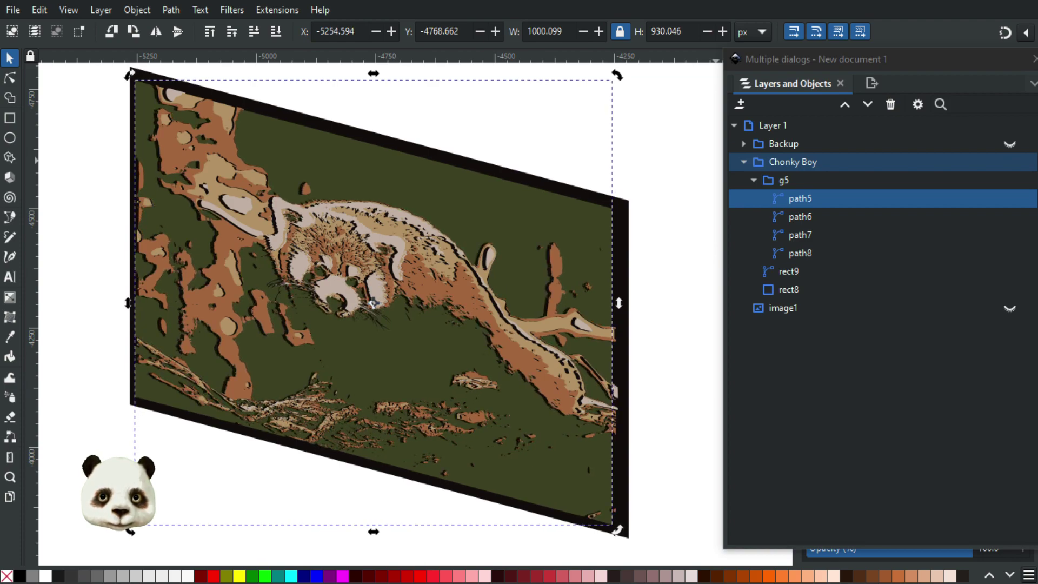
pyautogui.press('Right')
pyautogui.press('Right')
pyautogui.press('Right')
pyautogui.press('Right')
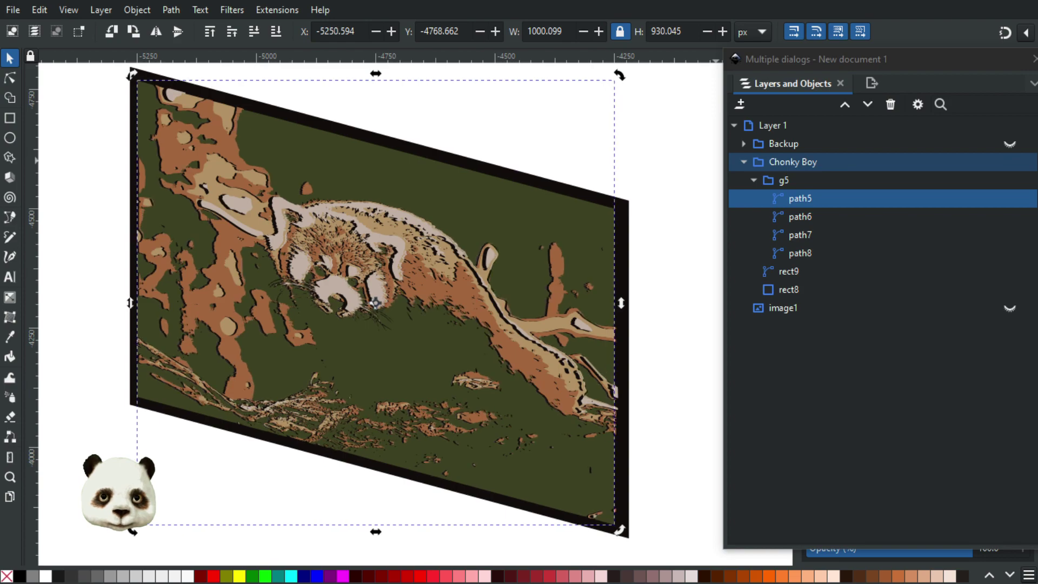
pyautogui.press('Right')
pyautogui.press('Right')
pyautogui.press('Right')
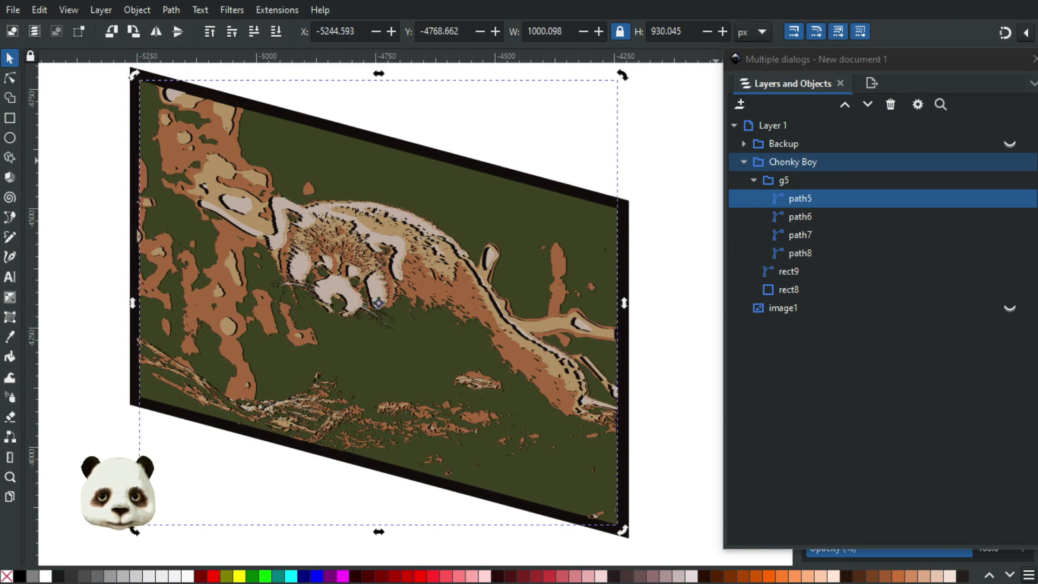
pyautogui.press('Right')
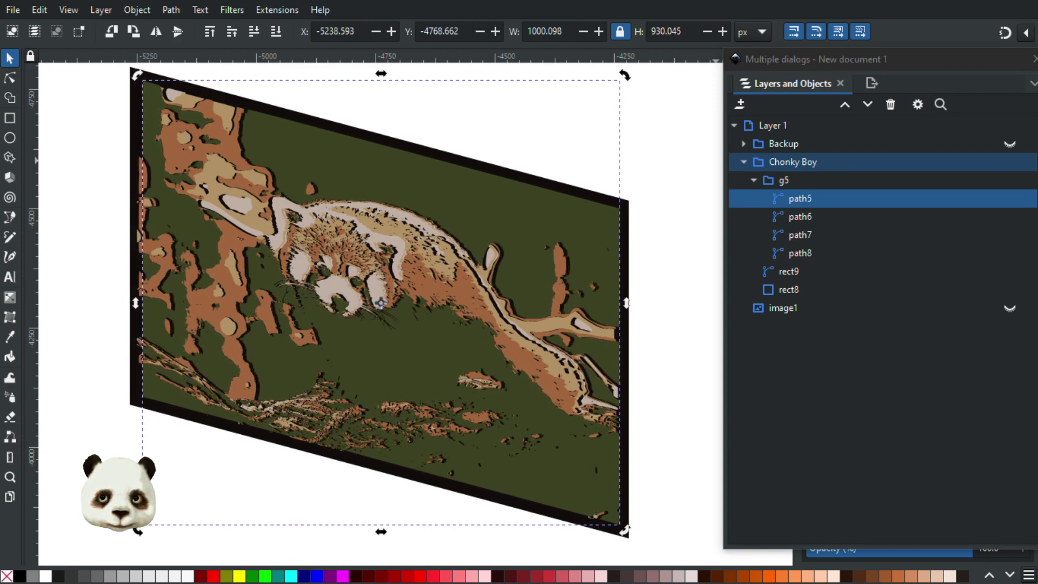
pyautogui.press('Left')
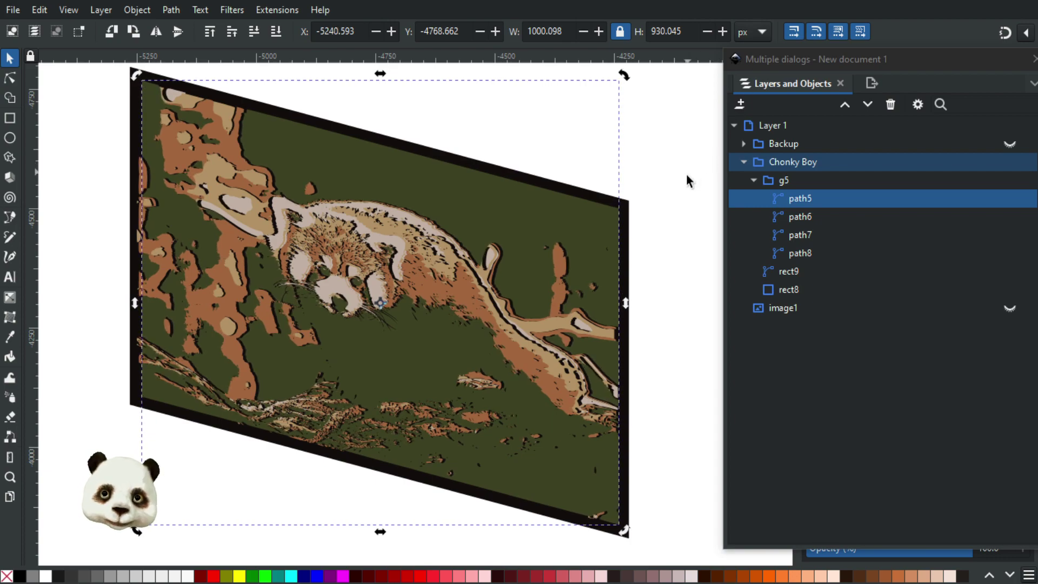
pyautogui.click(673, 179)
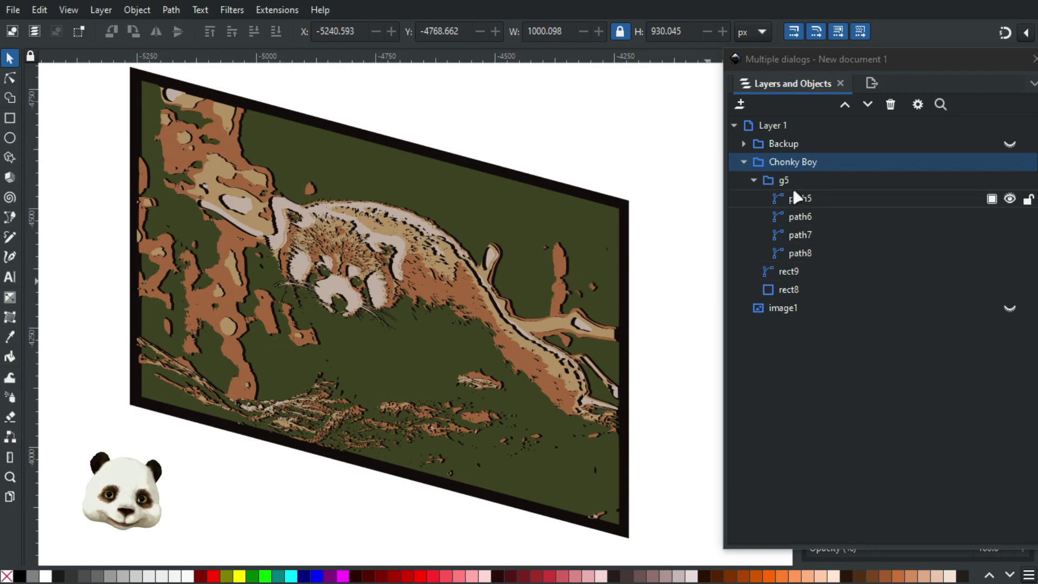
# Duplicate the inner rectangle rect8 in place on top and colour the copy magenta.
pyautogui.click(807, 254)
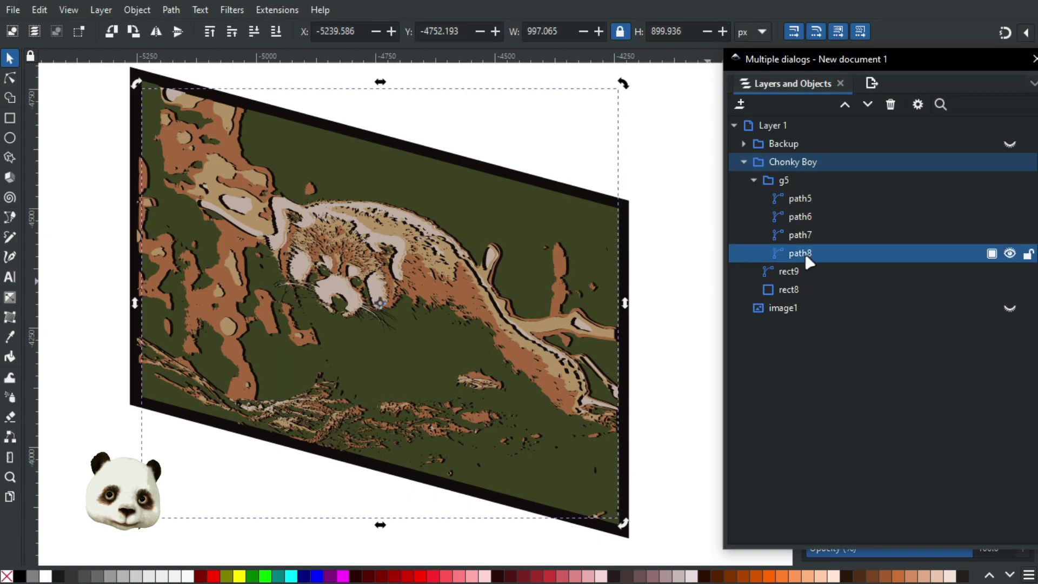
pyautogui.click(792, 273)
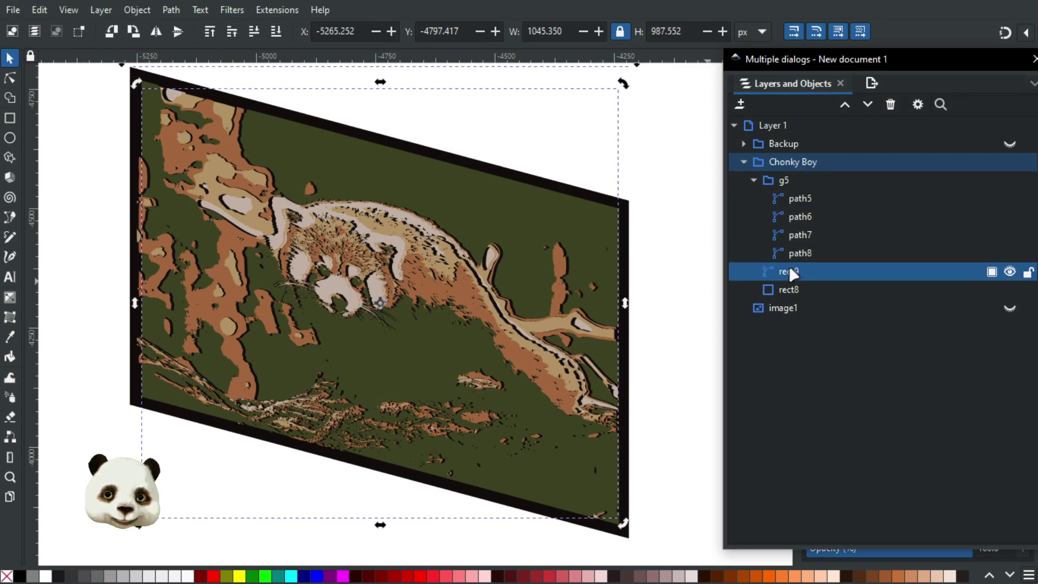
pyautogui.click(802, 290)
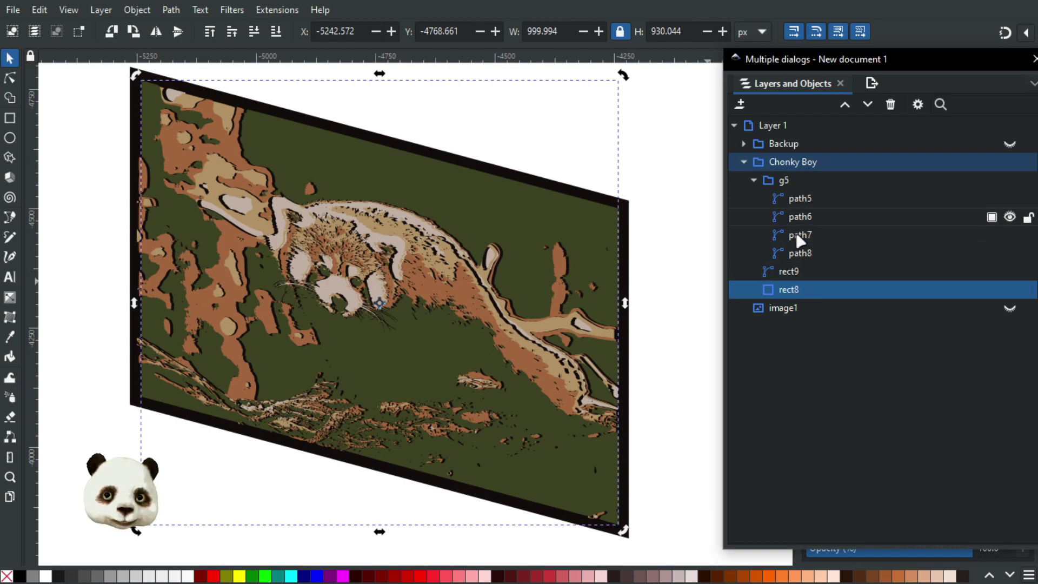
pyautogui.click(789, 271)
pyautogui.click(800, 289)
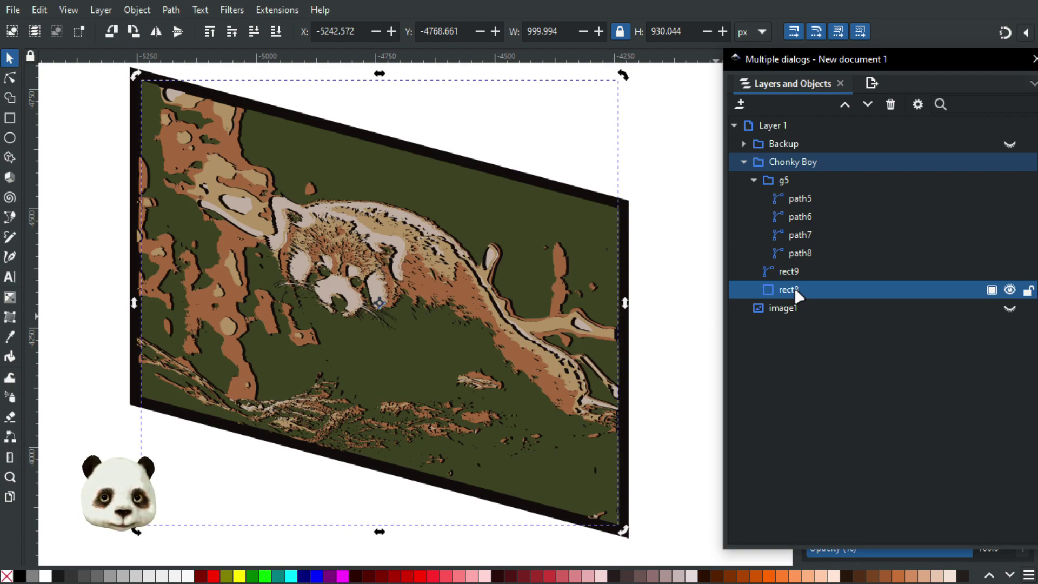
pyautogui.hotkey('ctrl', 'alt', 'v')
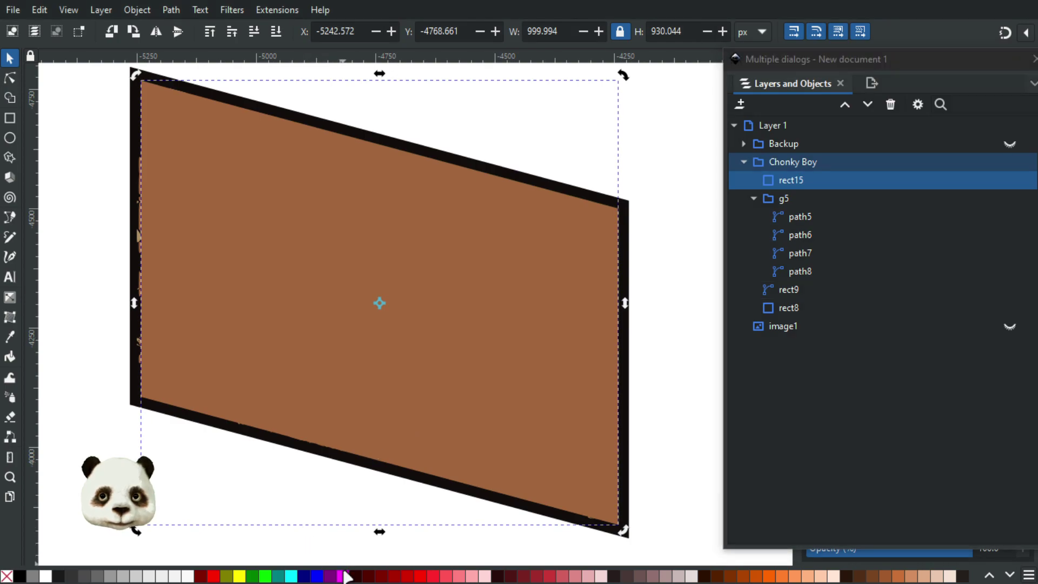
pyautogui.click(344, 577)
# Clip the g5 trace group to the magenta rectangle copy.
pyautogui.keyDown('shift'); pyautogui.click(785, 194); pyautogui.keyUp('shift')
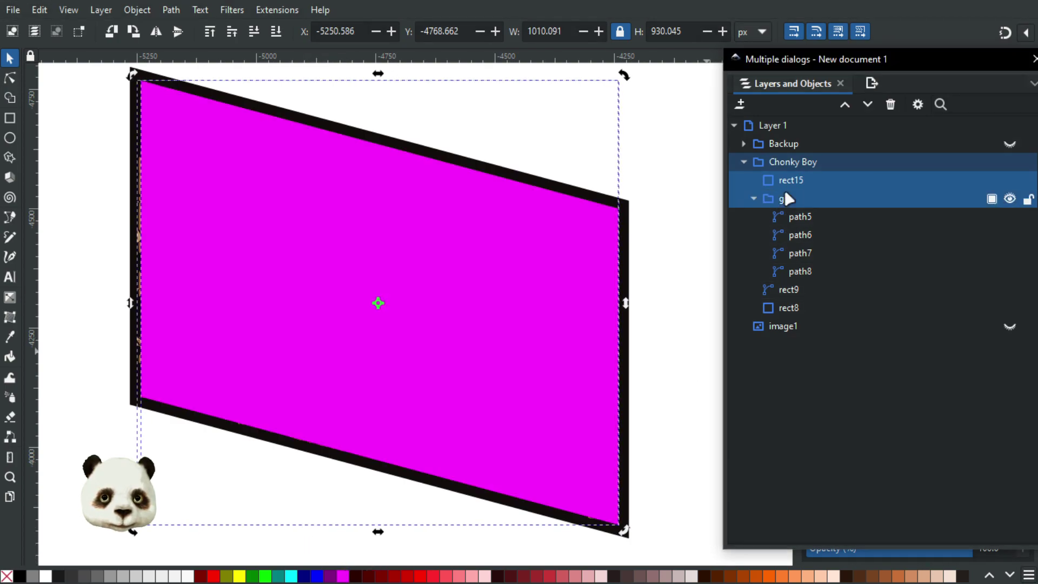
pyautogui.rightClick(785, 194)
pyautogui.click(846, 476)
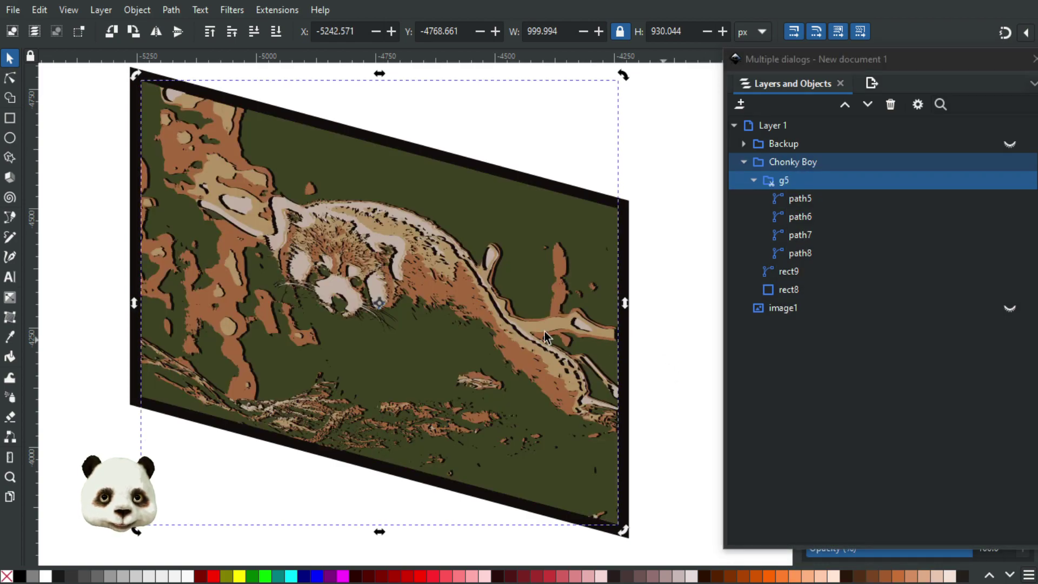
# Select the path5 background layer and show its dark green 3b4121ff fill in Fill and Stroke.
pyautogui.click(128, 162)
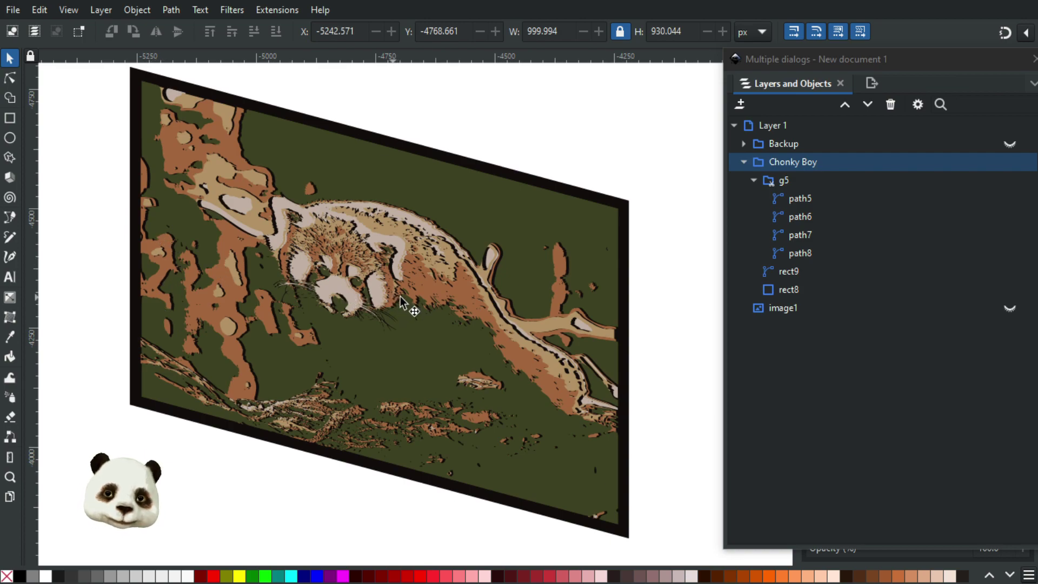
pyautogui.scroll(-2, 423, 278)
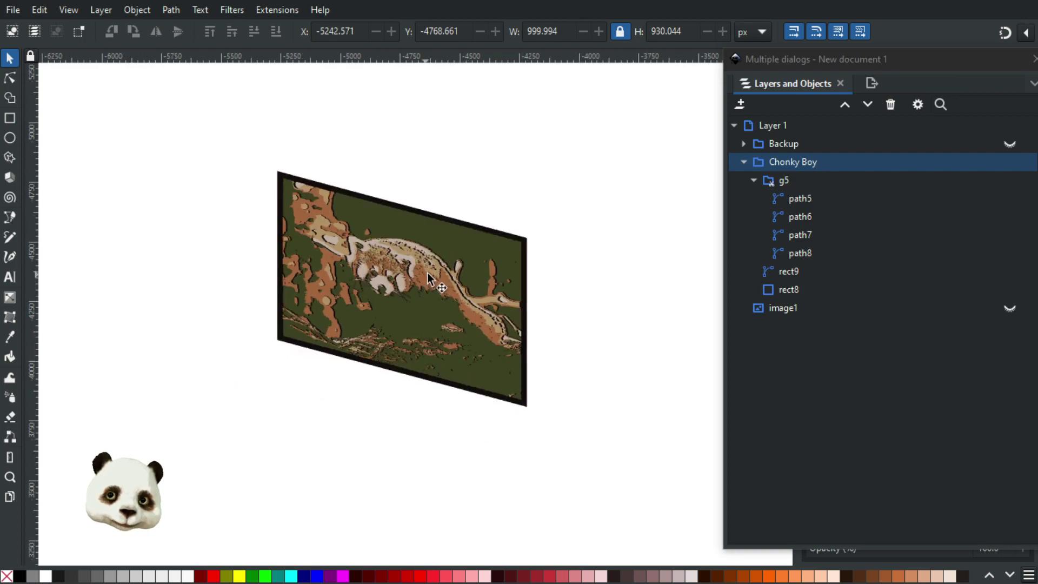
pyautogui.scroll(2, 436, 272)
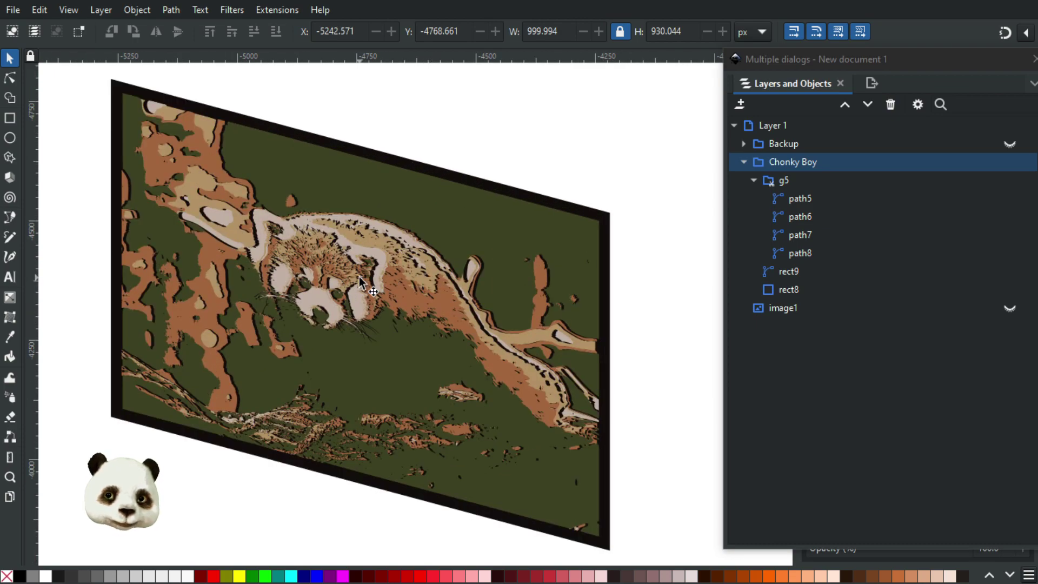
pyautogui.click(800, 198)
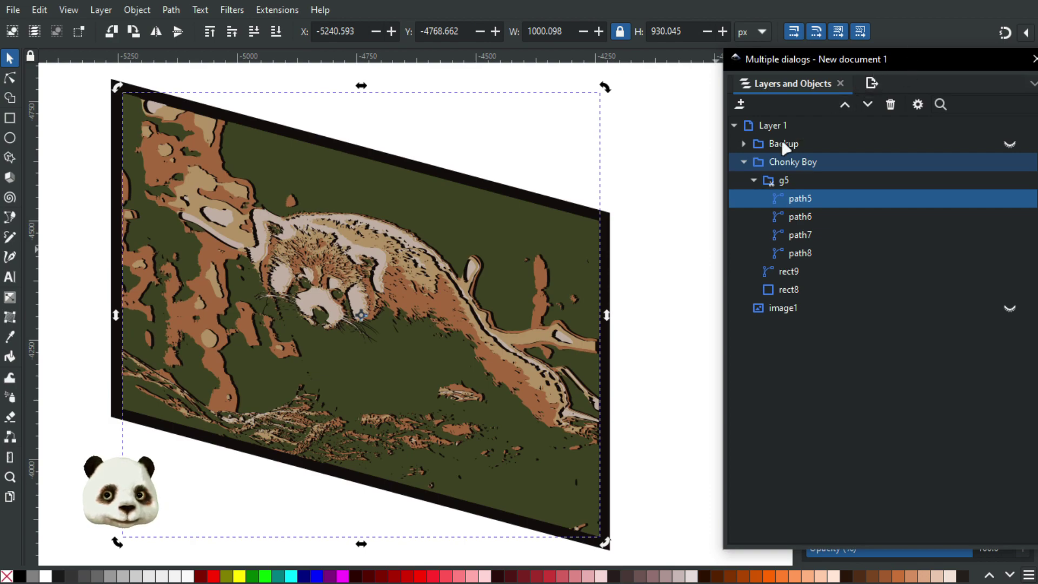
pyautogui.moveTo(857, 60); pyautogui.dragTo(1037, 59)
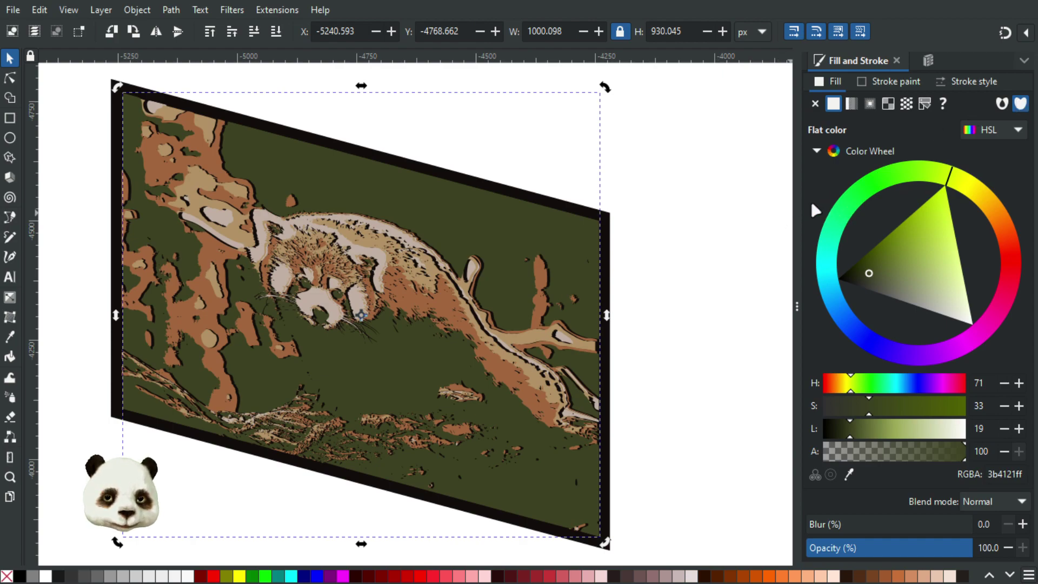
# Add a vertical gradient across the path5 background and make its bottom stop dark brown.
pyautogui.press('g')
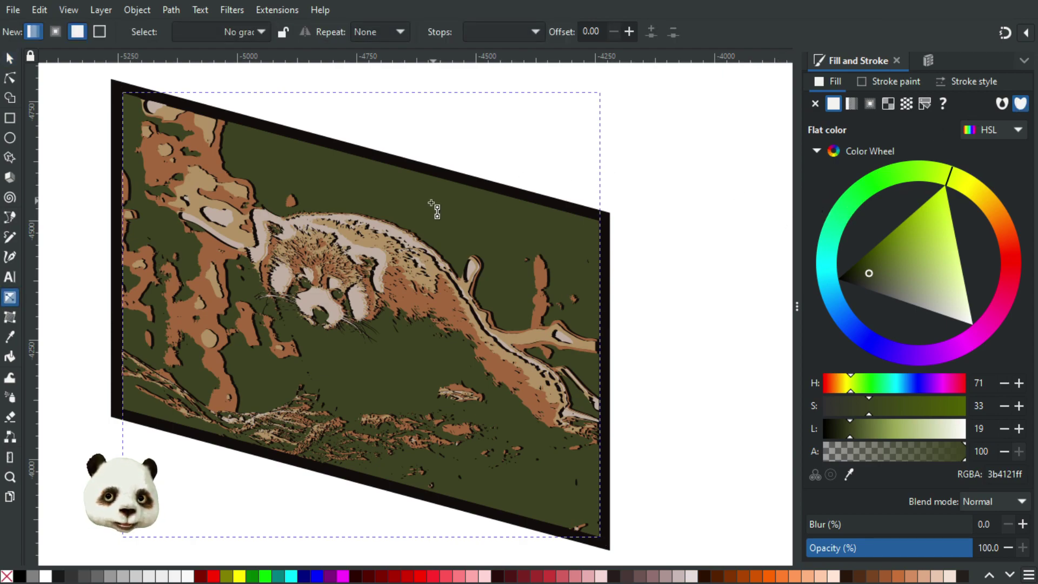
pyautogui.moveTo(428, 201); pyautogui.dragTo(406, 441)
pyautogui.click(419, 440)
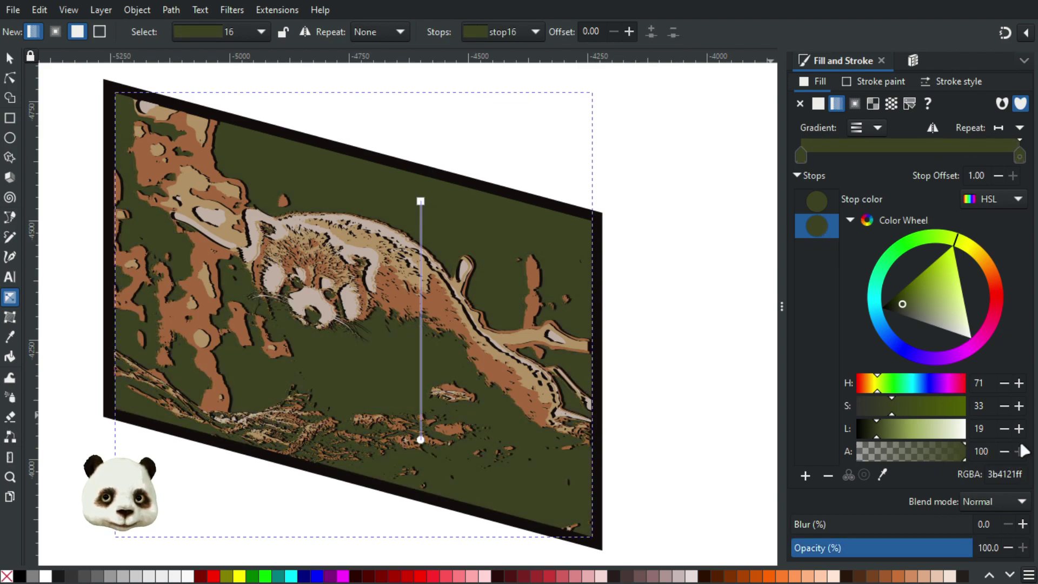
pyautogui.moveTo(989, 274); pyautogui.dragTo(990, 260)
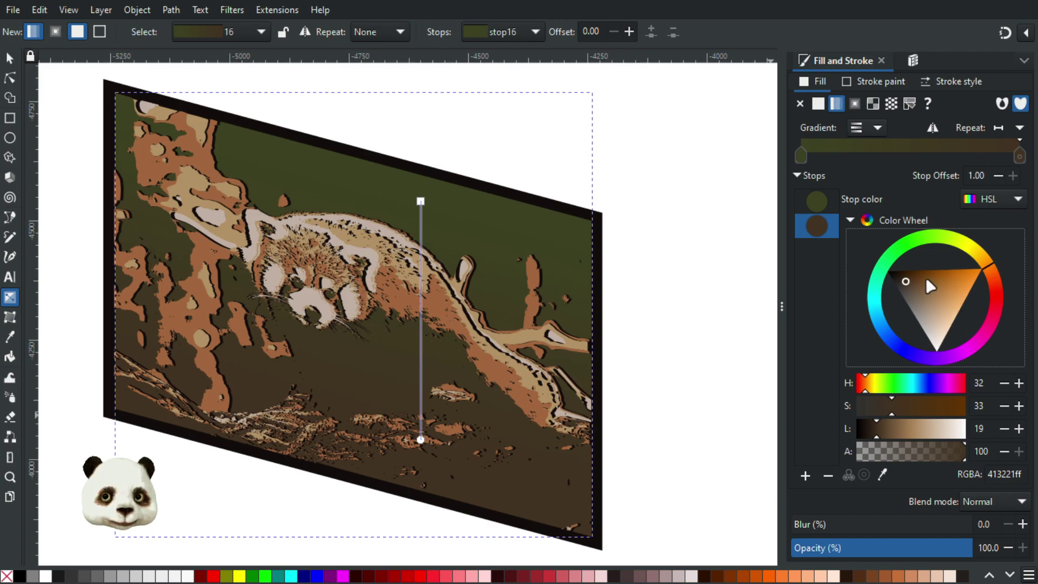
pyautogui.moveTo(926, 277)
pyautogui.mouseDown()
pyautogui.moveTo(940, 280)
pyautogui.moveTo(929, 277)
pyautogui.mouseUp()
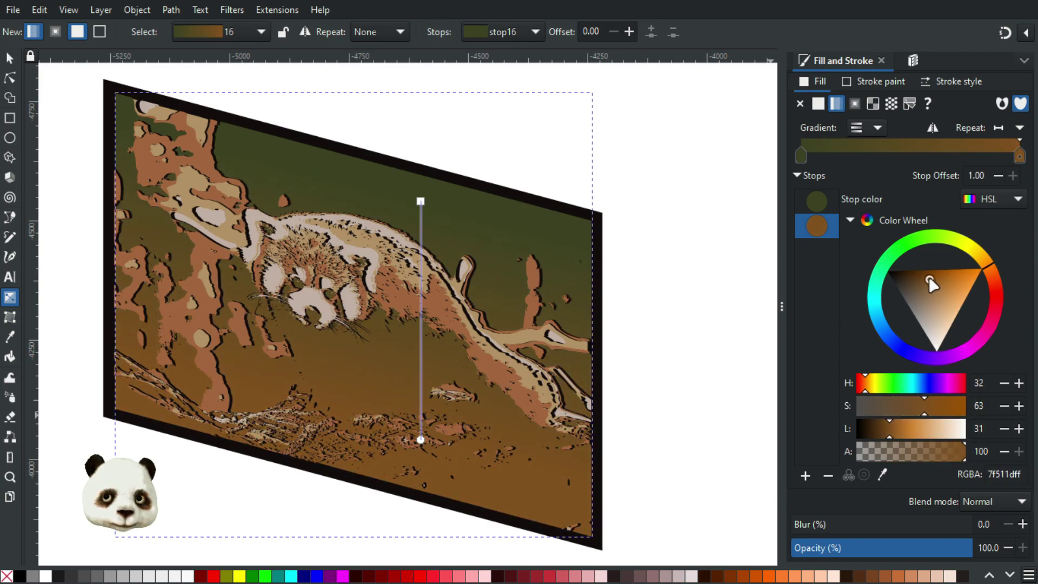
pyautogui.click(880, 430)
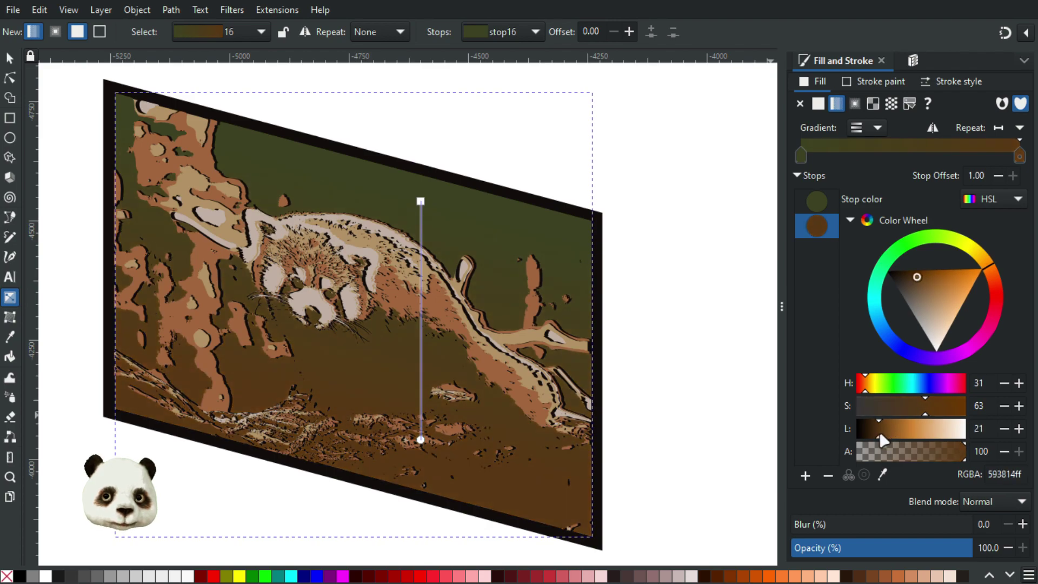
# Set the gradient's top stop to deep maroon red 400f0dff.
pyautogui.click(421, 201)
pyautogui.click(1000, 290)
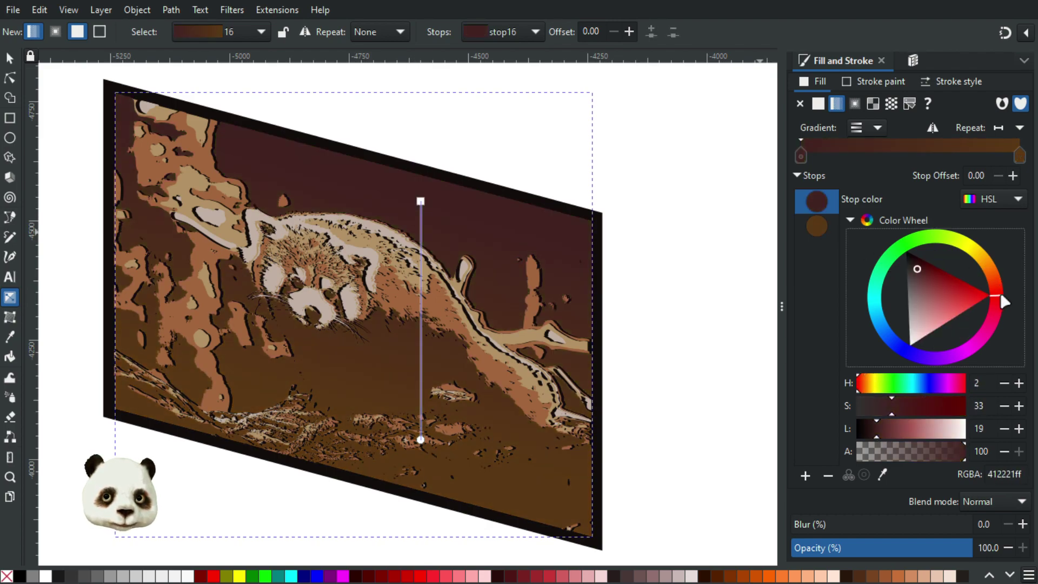
pyautogui.click(942, 280)
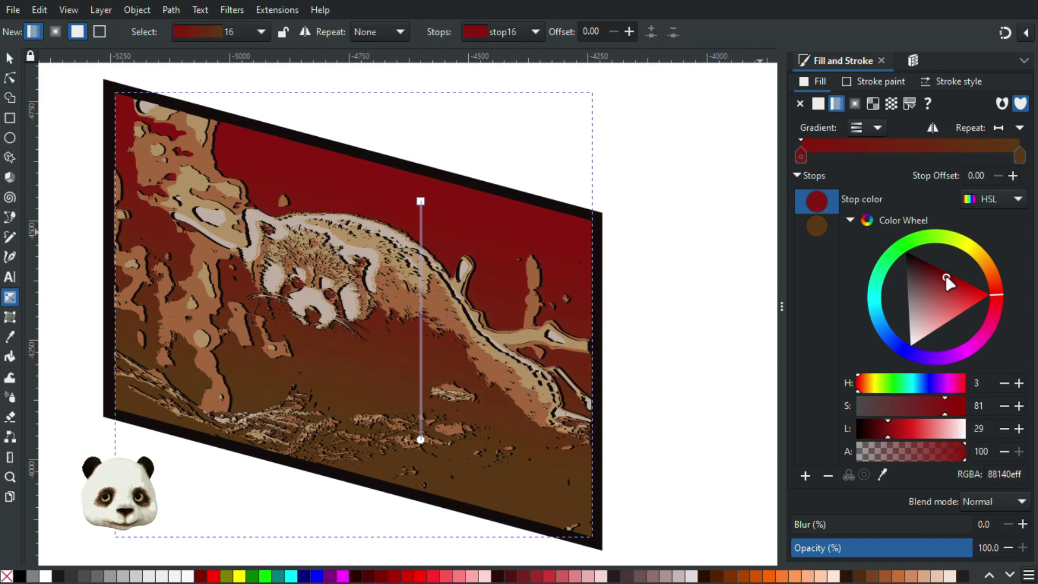
pyautogui.moveTo(875, 430); pyautogui.dragTo(873, 429)
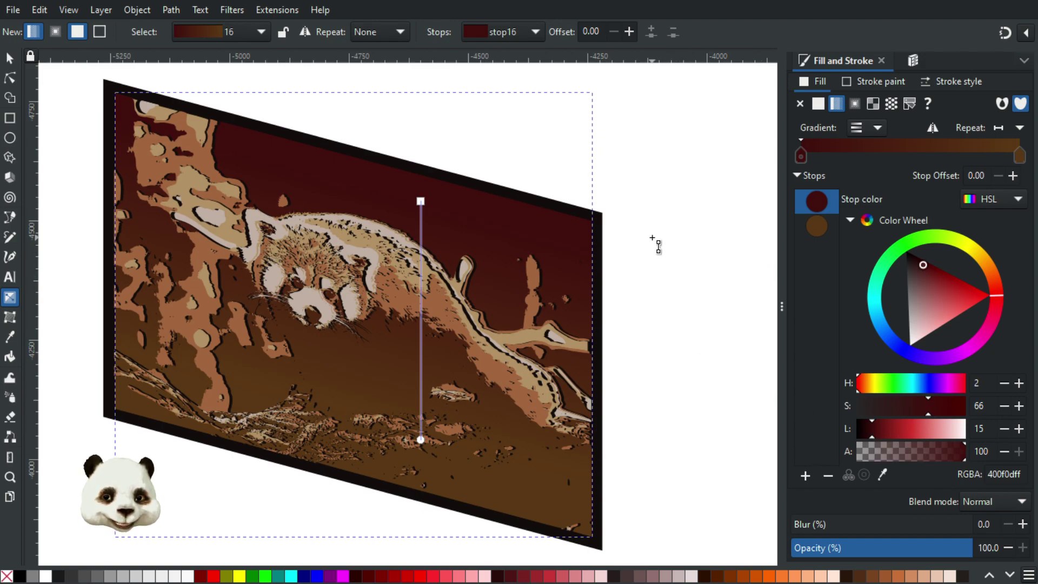
pyautogui.scroll(-3, 209, 451)
pyautogui.scroll(3, 232, 373)
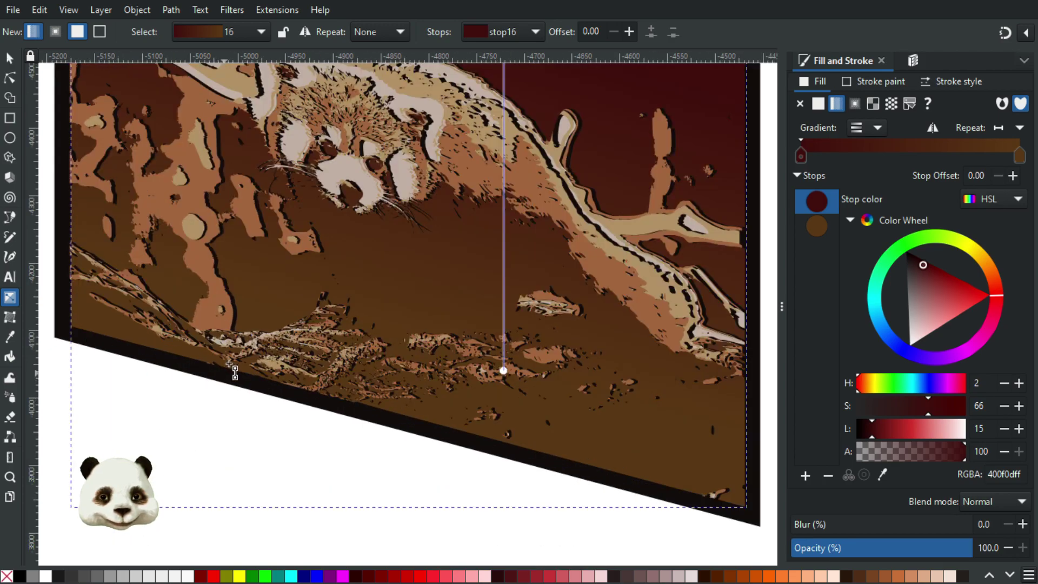
pyautogui.scroll(-4, 254, 354)
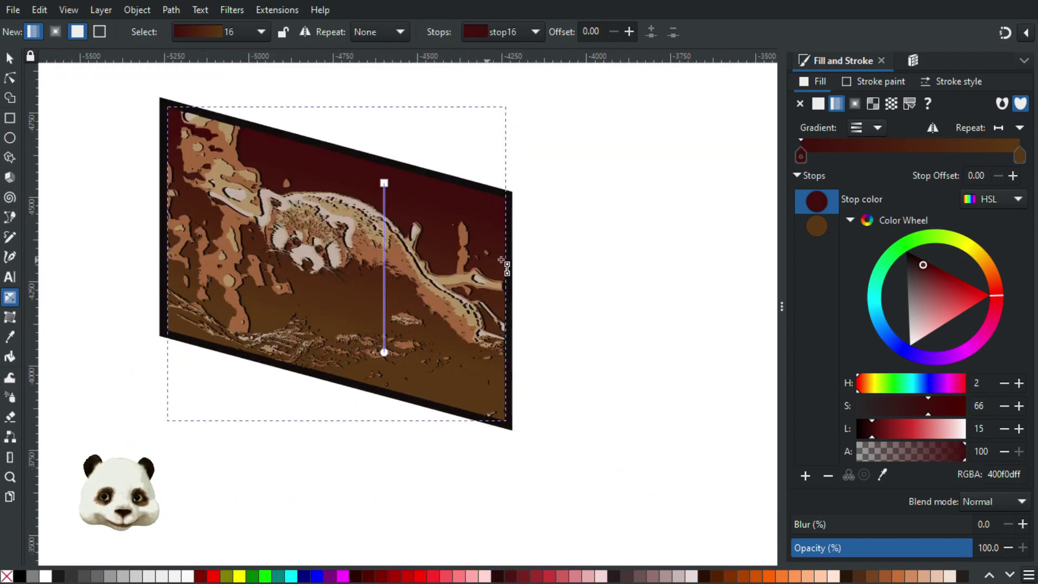
pyautogui.click(10, 78)
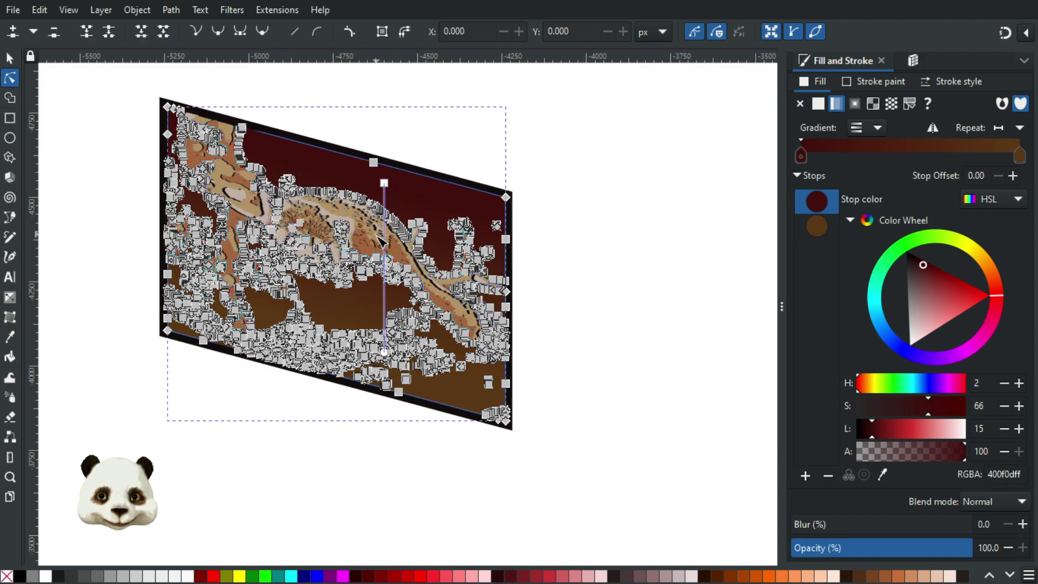
pyautogui.click(407, 260)
pyautogui.click(361, 173)
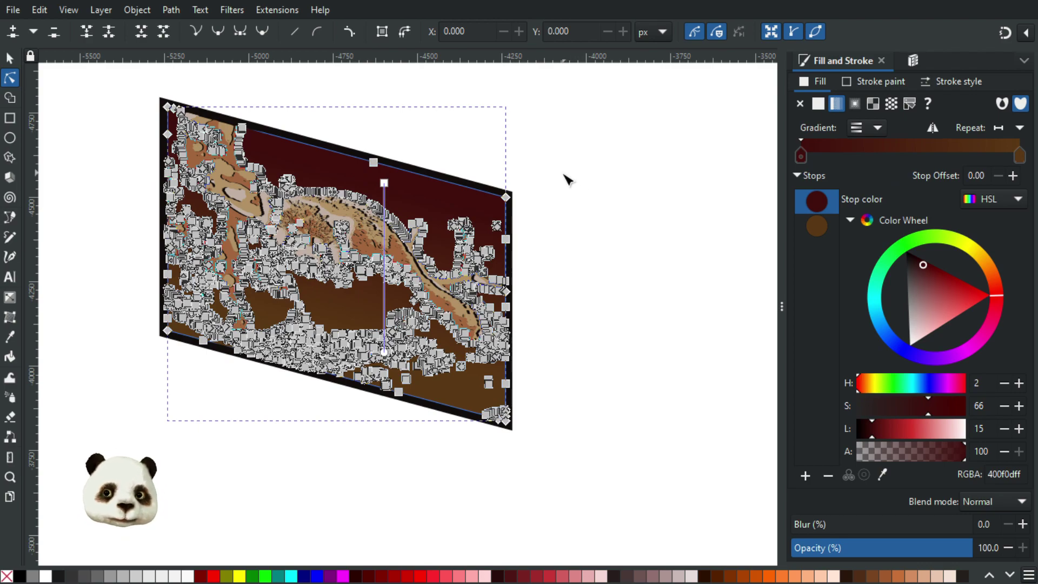
pyautogui.click(241, 129)
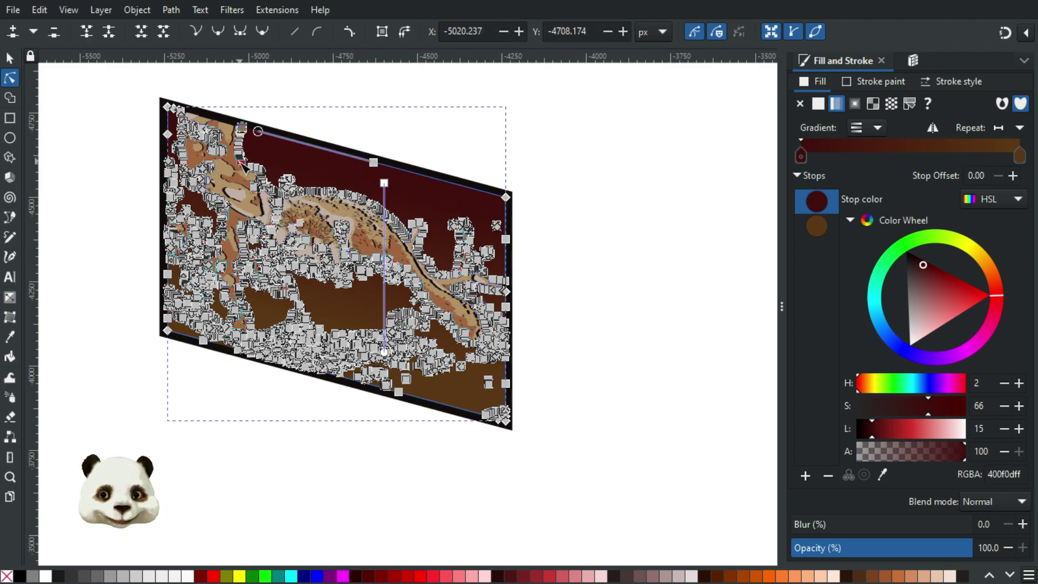
pyautogui.click(367, 125)
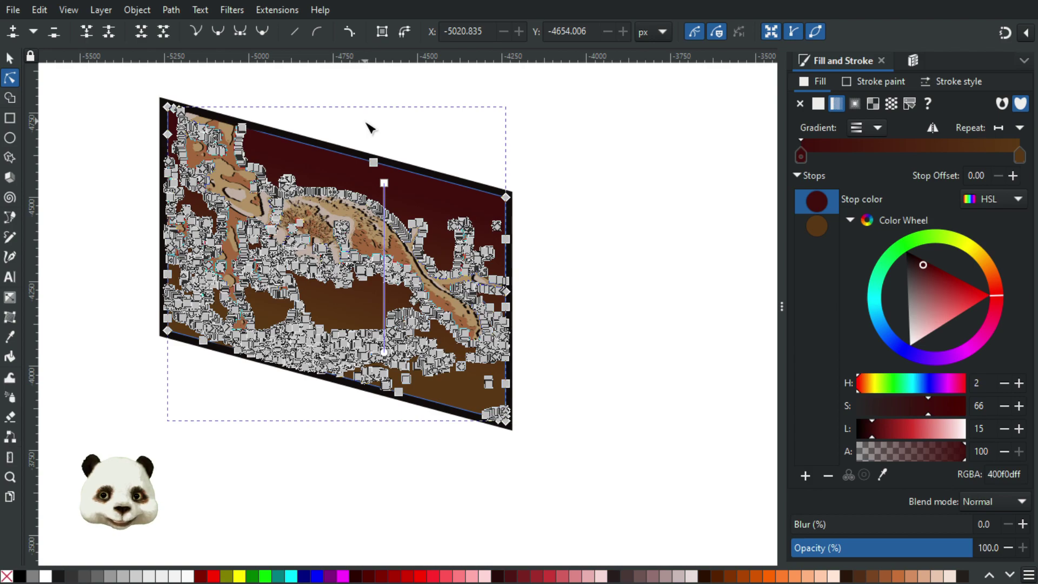
pyautogui.click(367, 125)
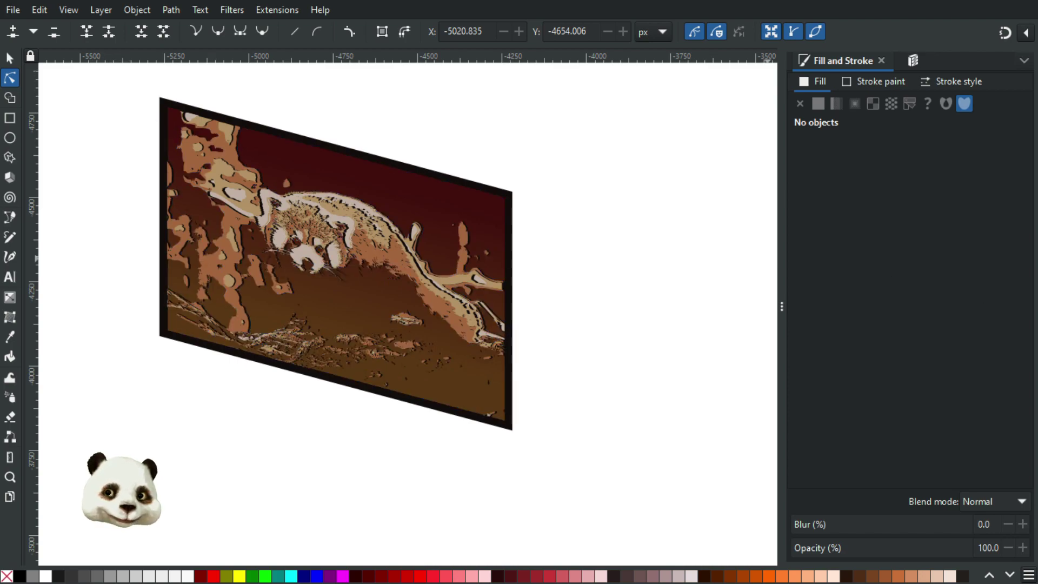
# Select the original red panda photo with the Selector tool and centre it in view.
pyautogui.click(706, 264)
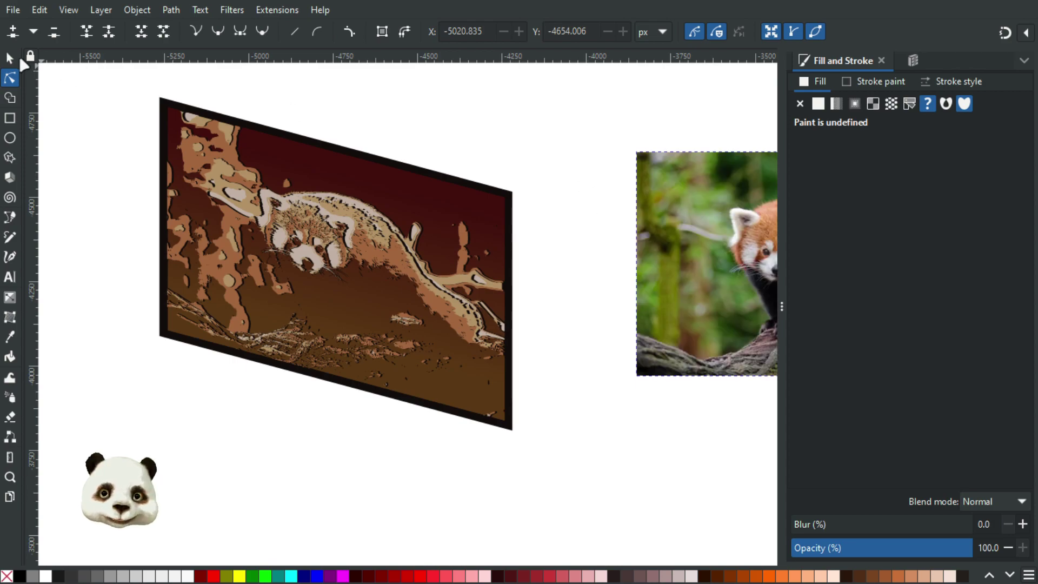
pyautogui.click(9, 58)
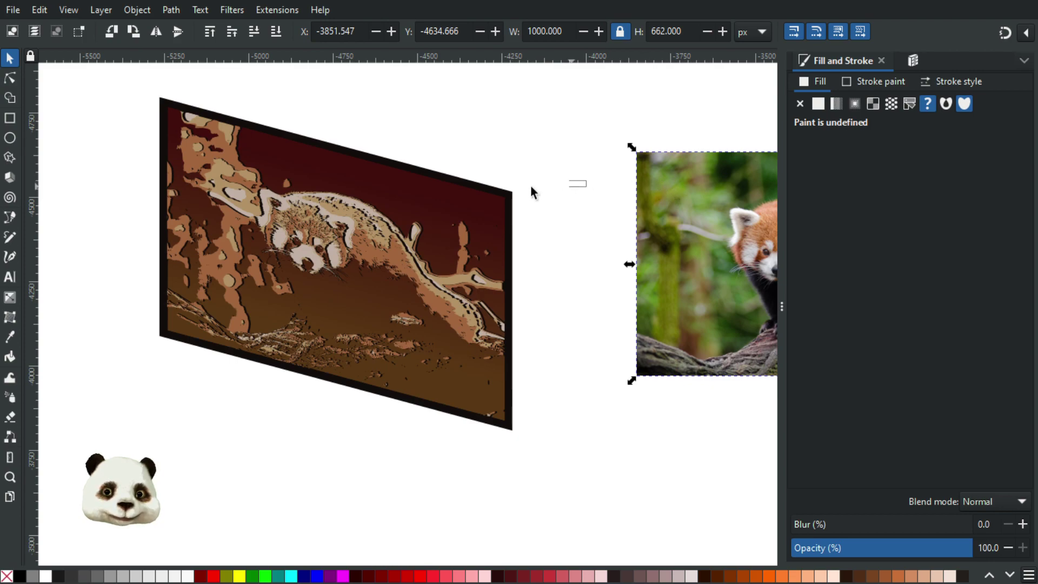
pyautogui.scroll(4, 495, 212)
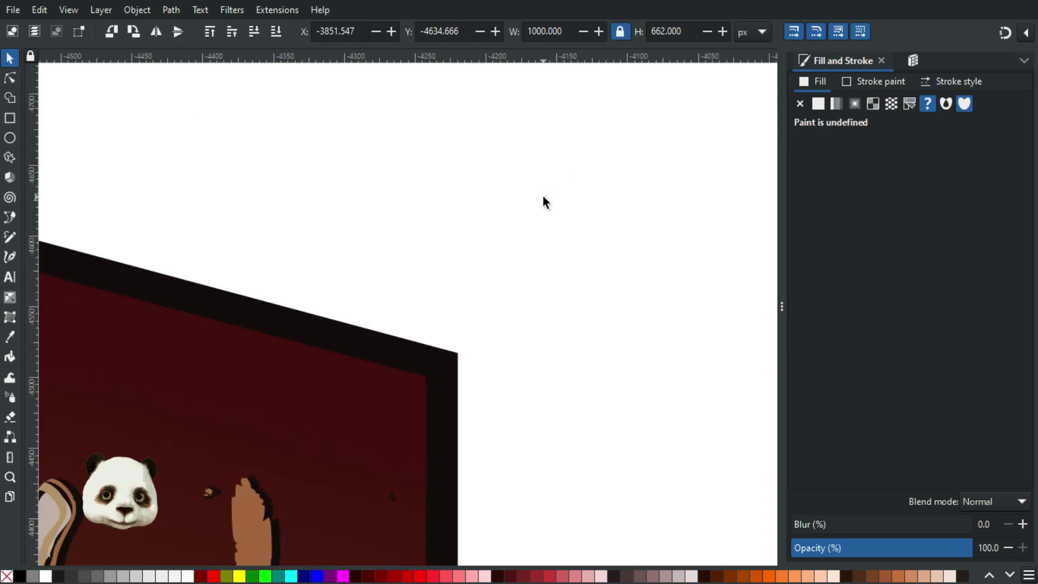
pyautogui.scroll(-4, 543, 203)
# Pan and zoom around the canvas to inspect the skewed framed trace and panda photo.
pyautogui.moveTo(593, 213); pyautogui.dragTo(225, 213)
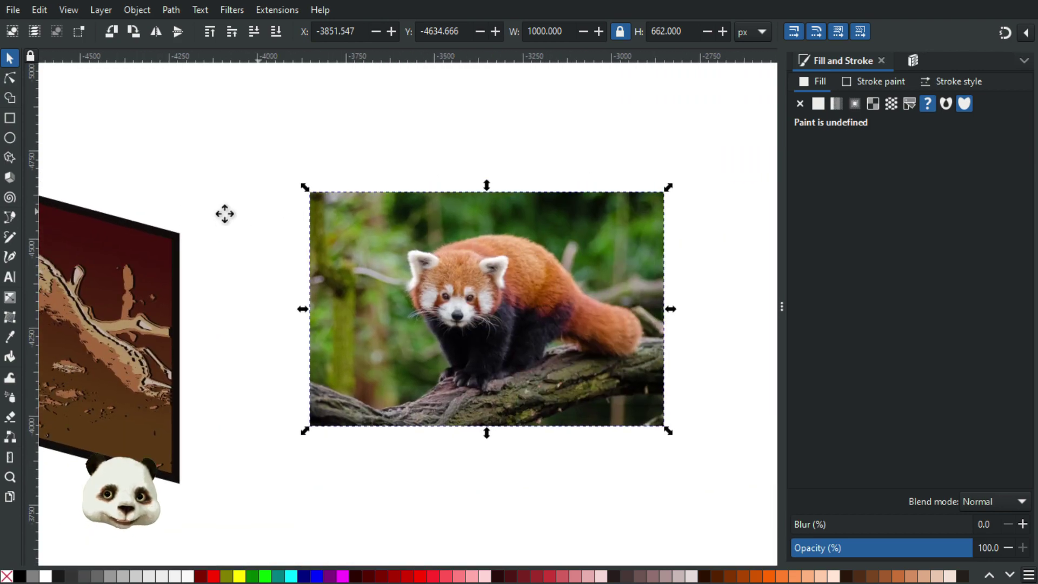
pyautogui.hscroll(2, 225, 213)
pyautogui.scroll(2, 413, 336)
pyautogui.scroll(2, 504, 416)
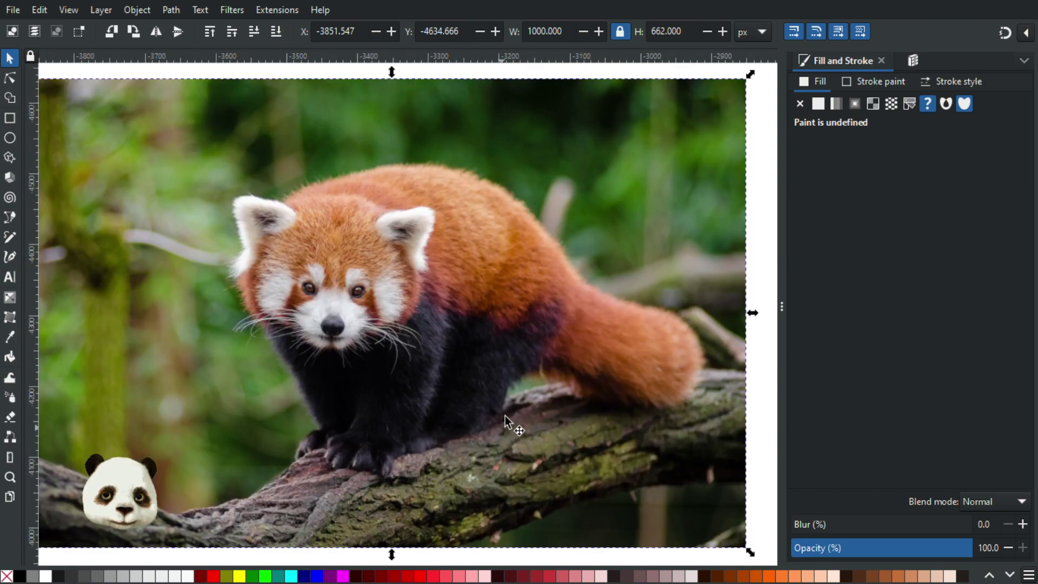
pyautogui.scroll(-1, 505, 416)
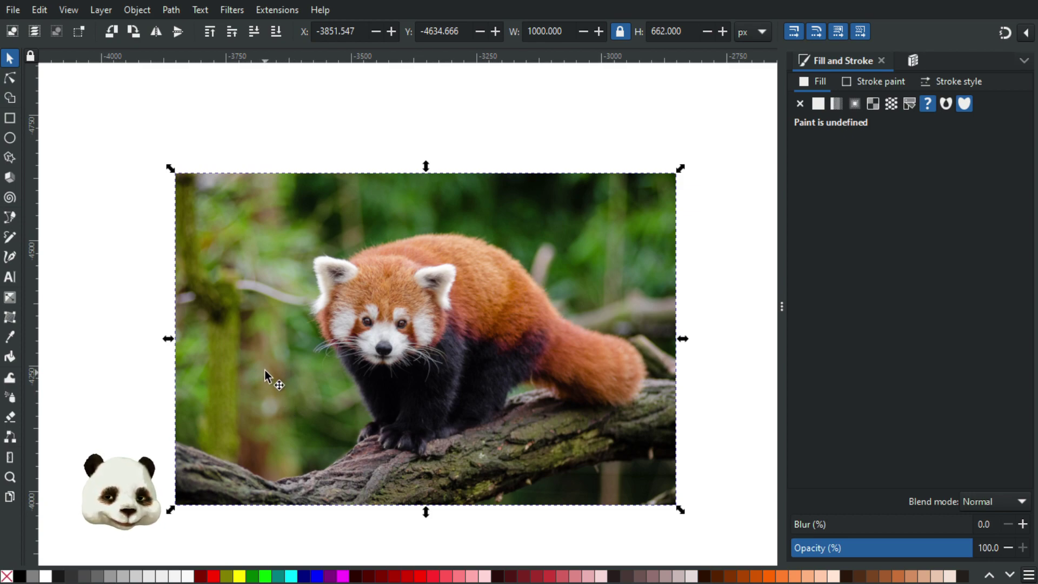
pyautogui.scroll(-2, 211, 351)
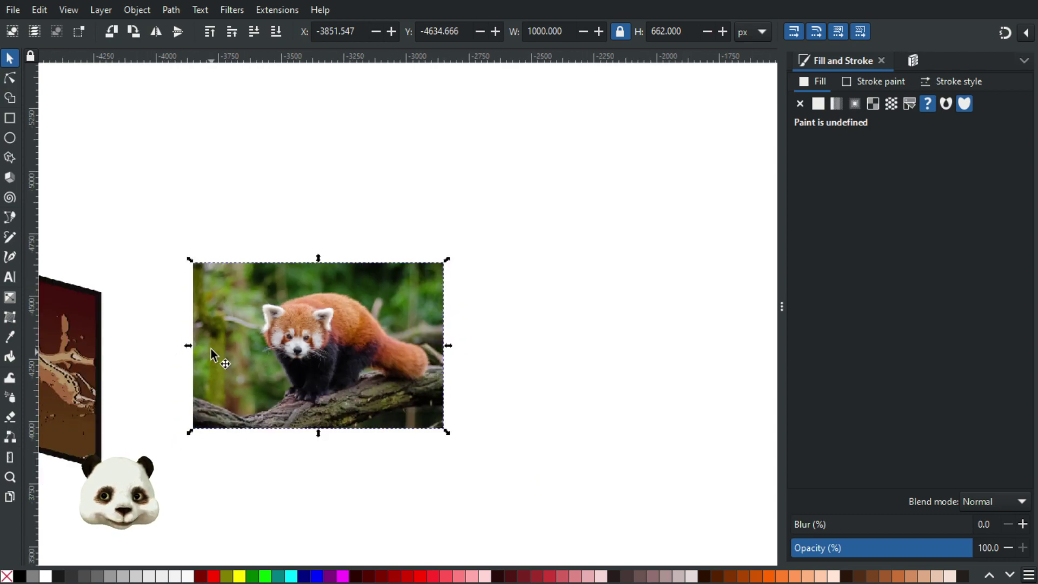
pyautogui.hscroll(-5, 343, 316)
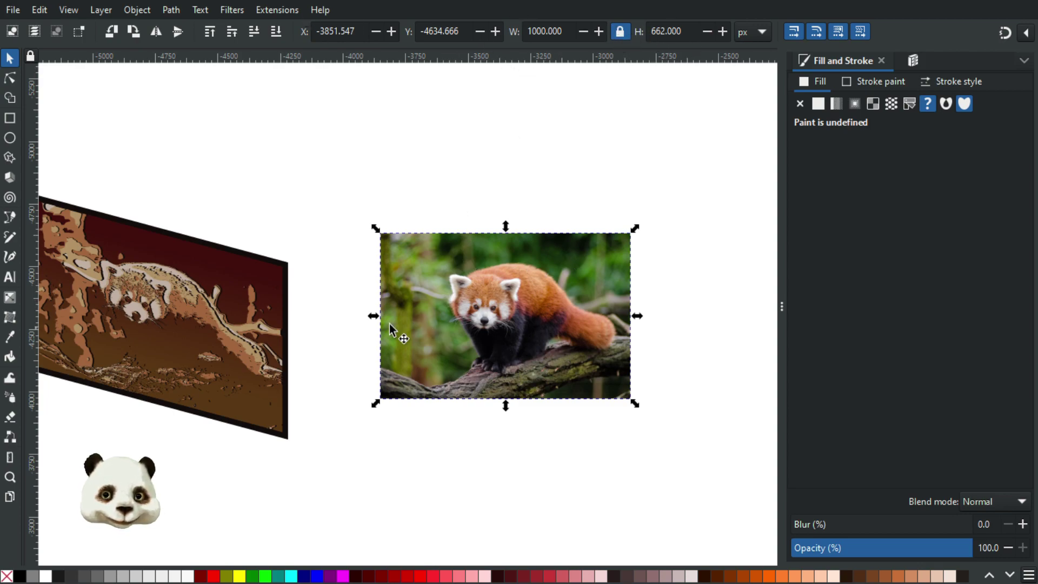
pyautogui.hscroll(-4, 489, 313)
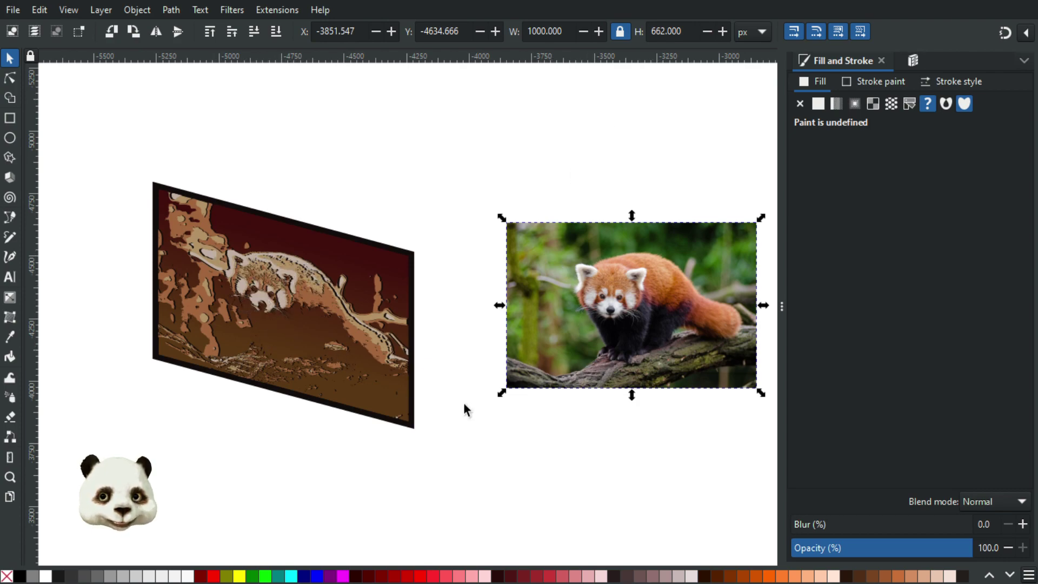
pyautogui.scroll(2, 661, 359)
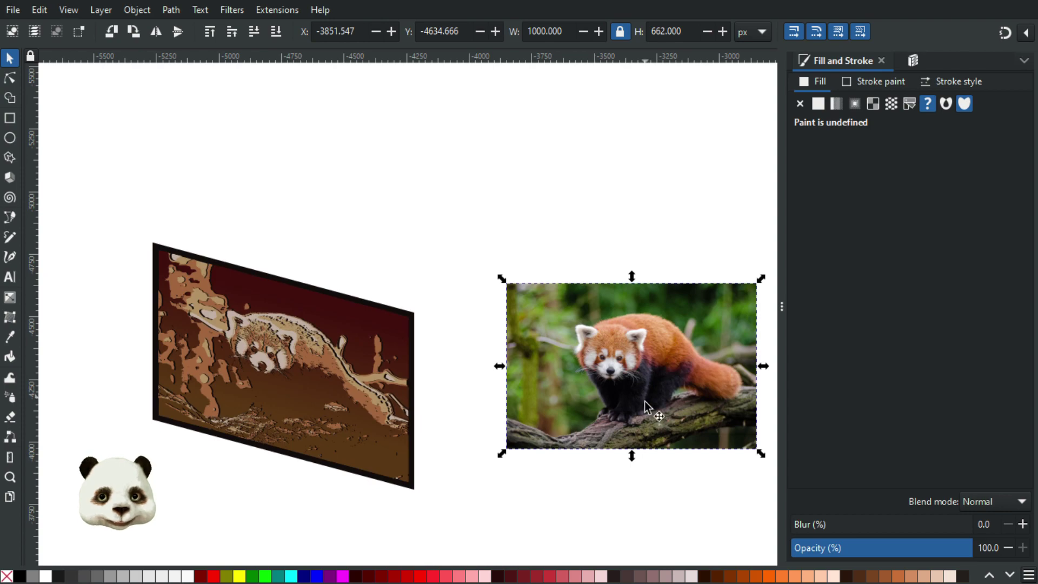
pyautogui.scroll(1, 645, 400)
pyautogui.moveTo(665, 385); pyautogui.dragTo(574, 345)
pyautogui.hscroll(-5, 573, 345)
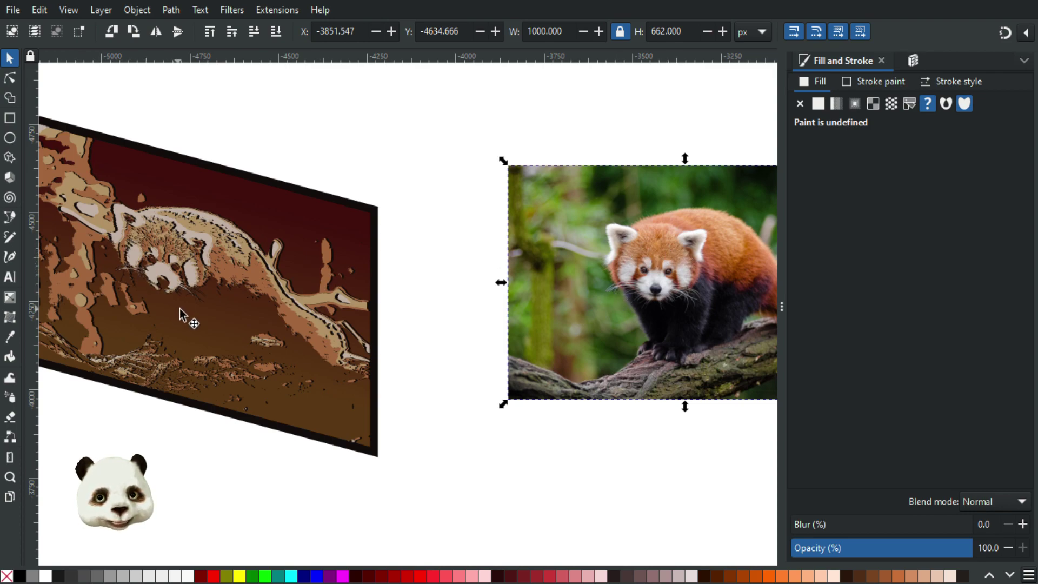
pyautogui.scroll(-2, 180, 313)
pyautogui.hscroll(-5, 431, 308)
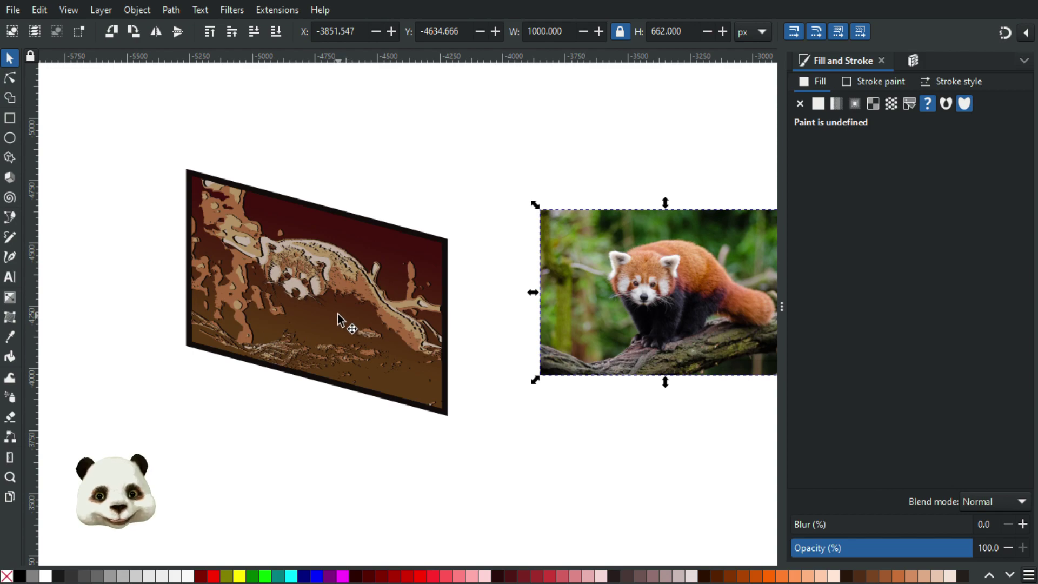
pyautogui.scroll(1, 340, 313)
pyautogui.hscroll(5, 440, 343)
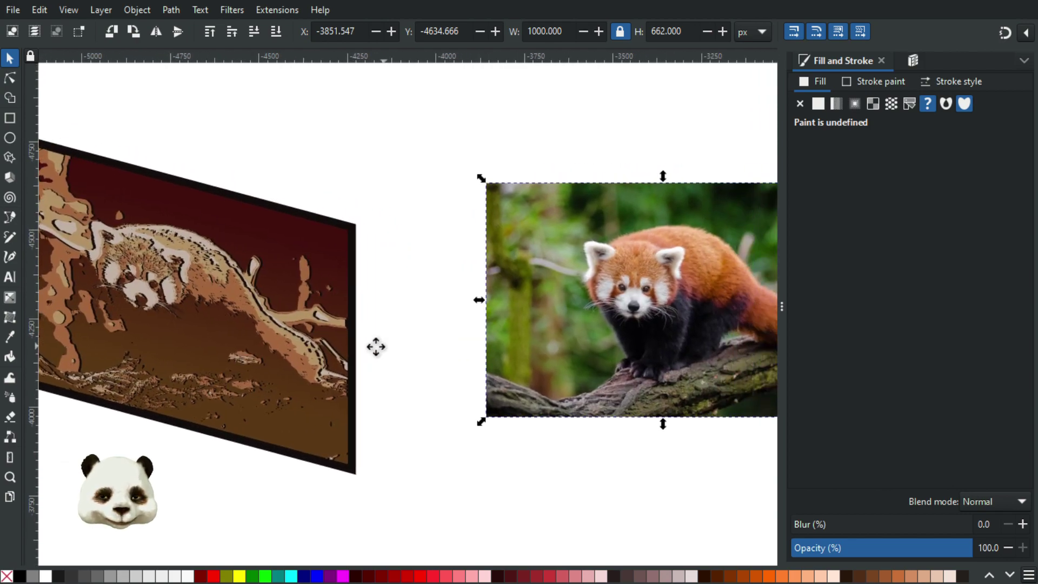
pyautogui.hscroll(5, 376, 346)
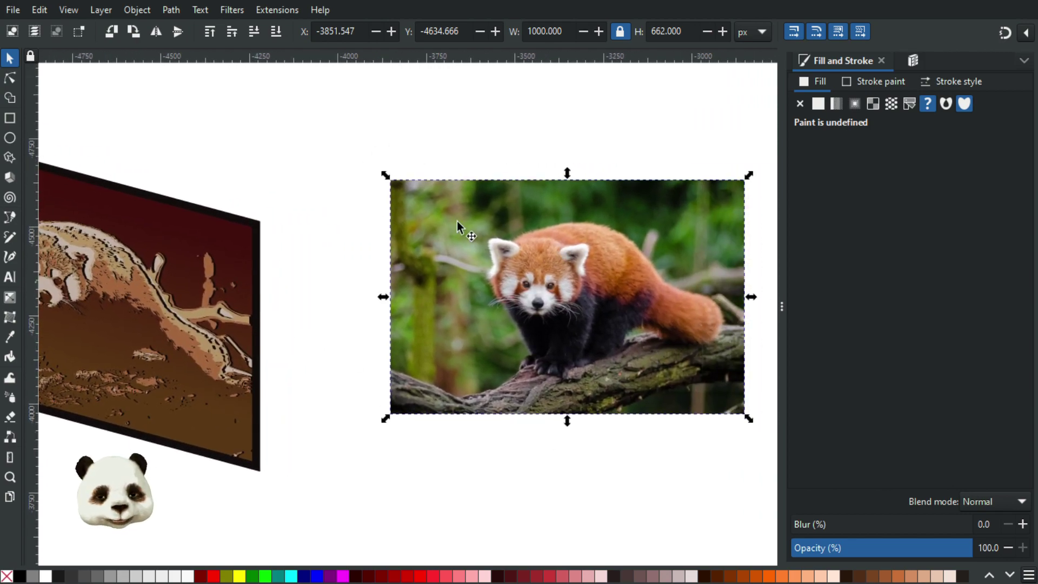
pyautogui.scroll(-1, 332, 366)
pyautogui.hscroll(-7, 479, 352)
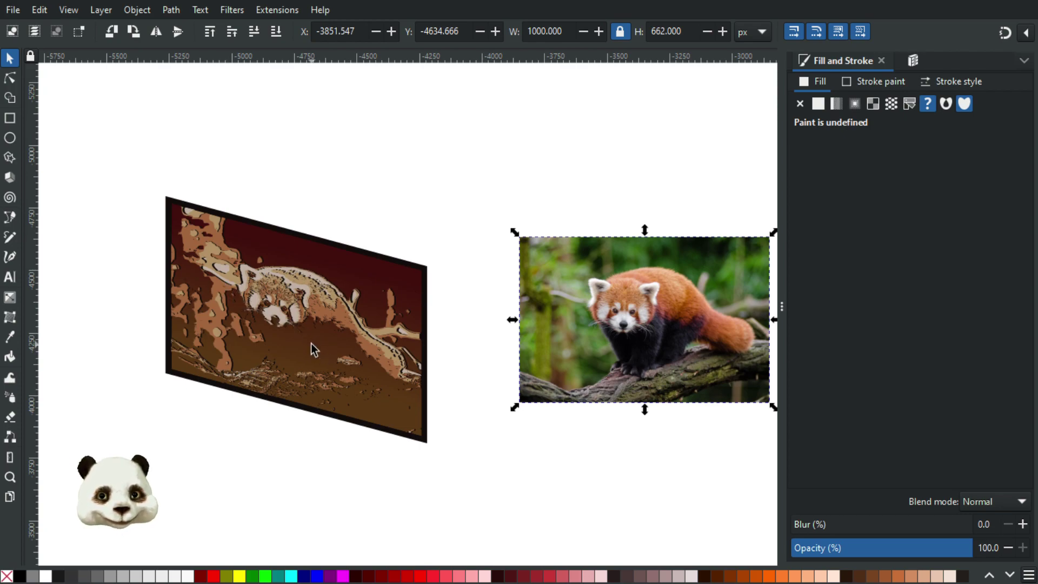
pyautogui.scroll(1, 311, 349)
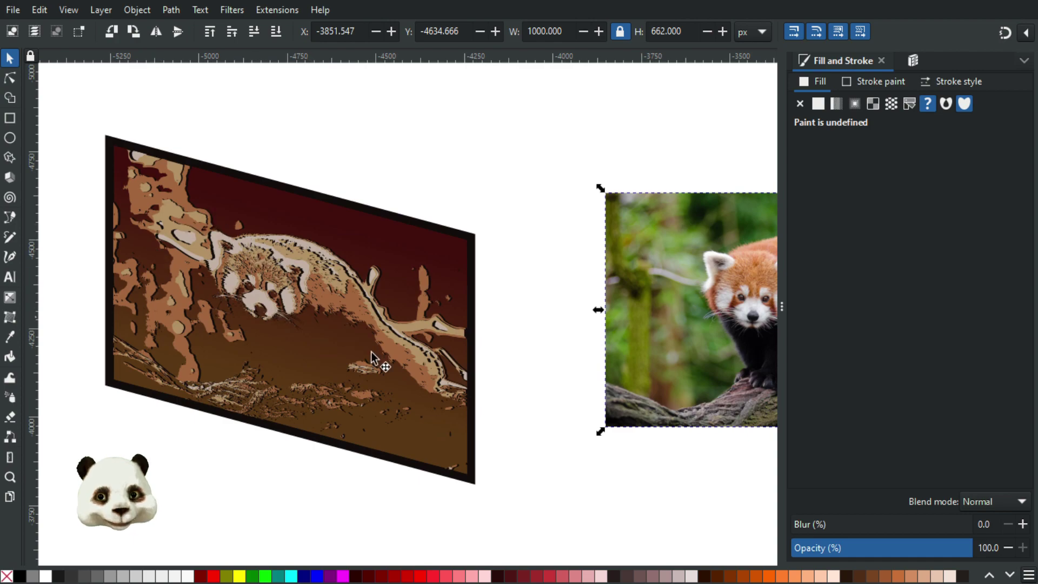
pyautogui.scroll(-1, 466, 361)
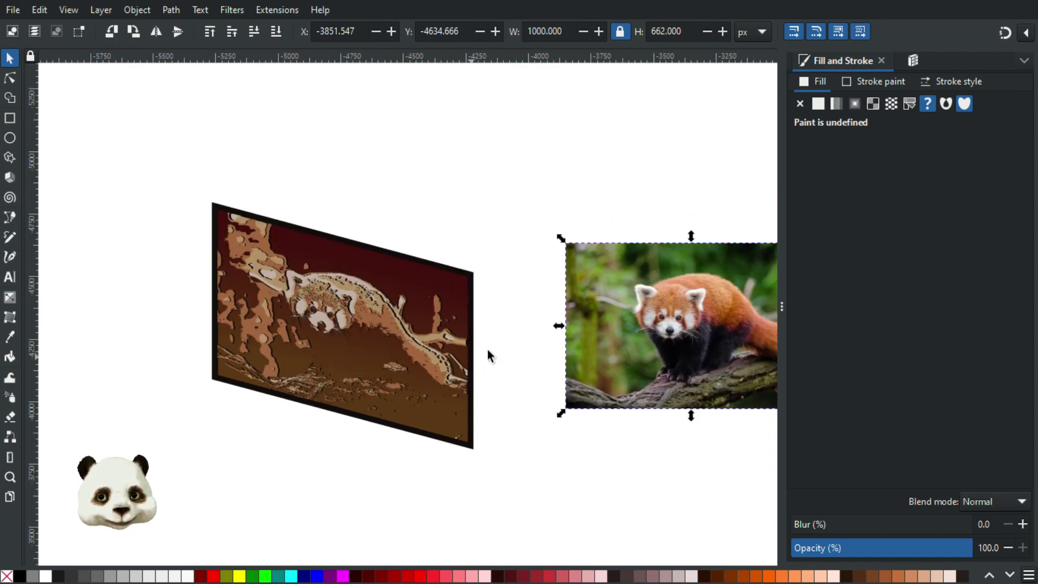
pyautogui.scroll(2, 397, 366)
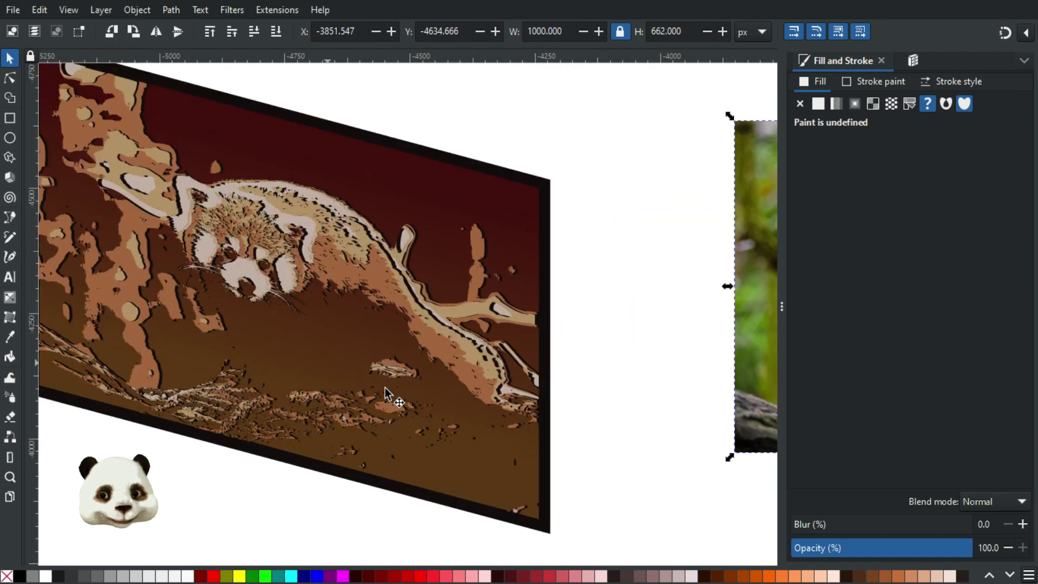
pyautogui.scroll(-1, 397, 409)
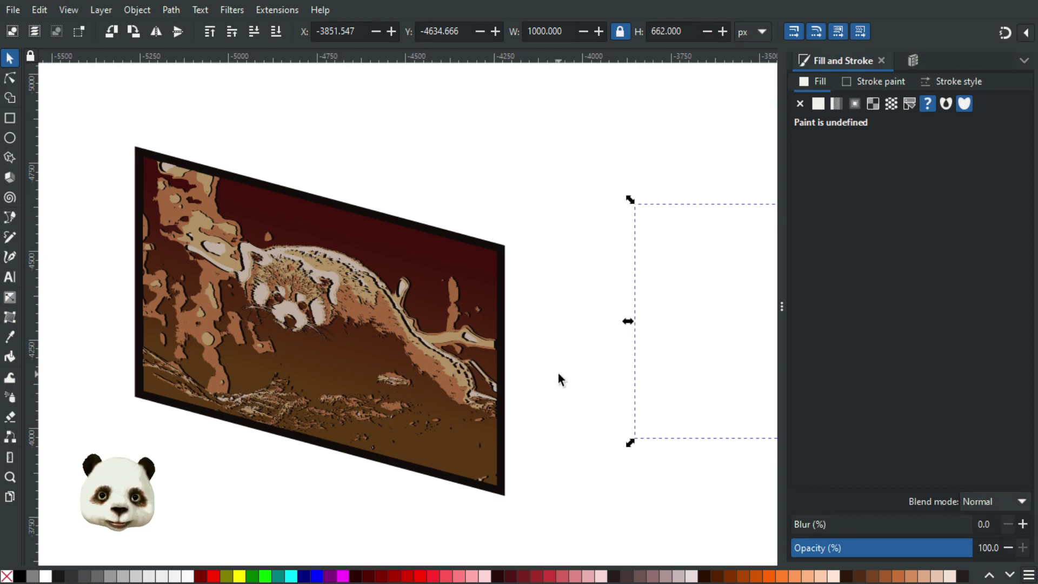
# Cycle the selection to the light-brown a1663dff trace layer and raise it to the top.
pyautogui.click(540, 373)
pyautogui.moveTo(551, 371); pyautogui.dragTo(598, 342)
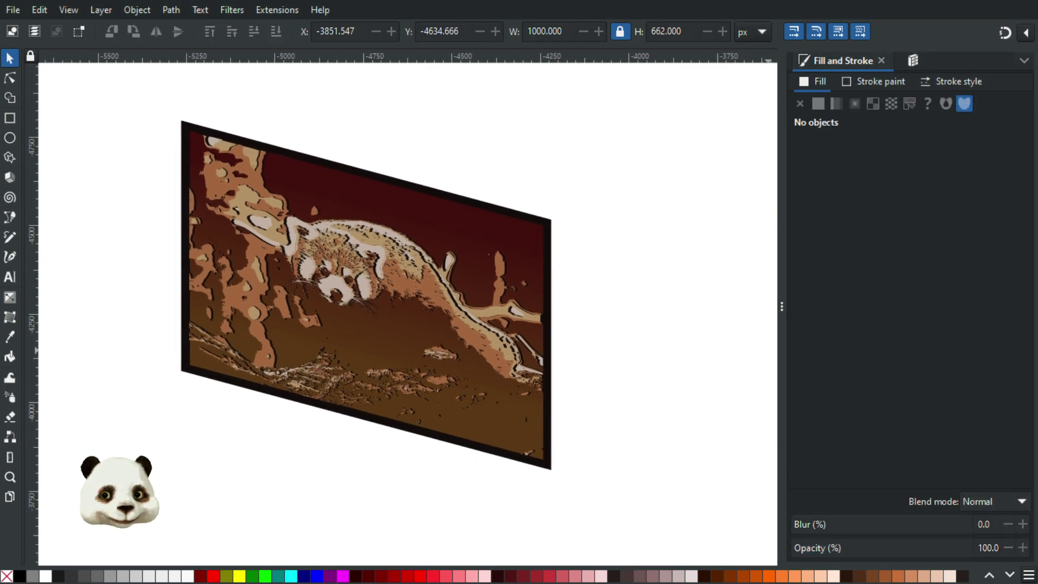
pyautogui.press('Tab')
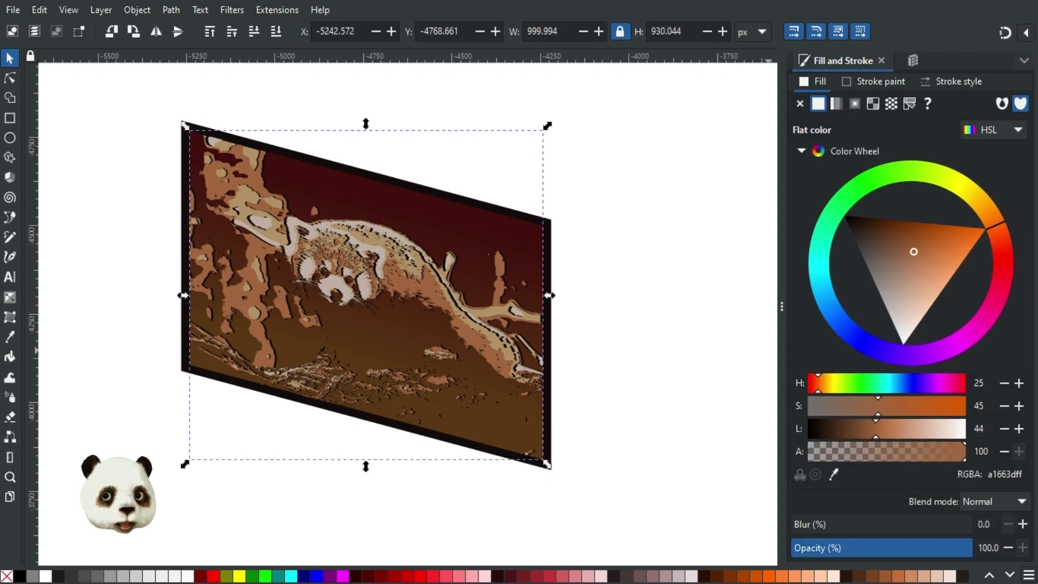
pyautogui.press('Tab')
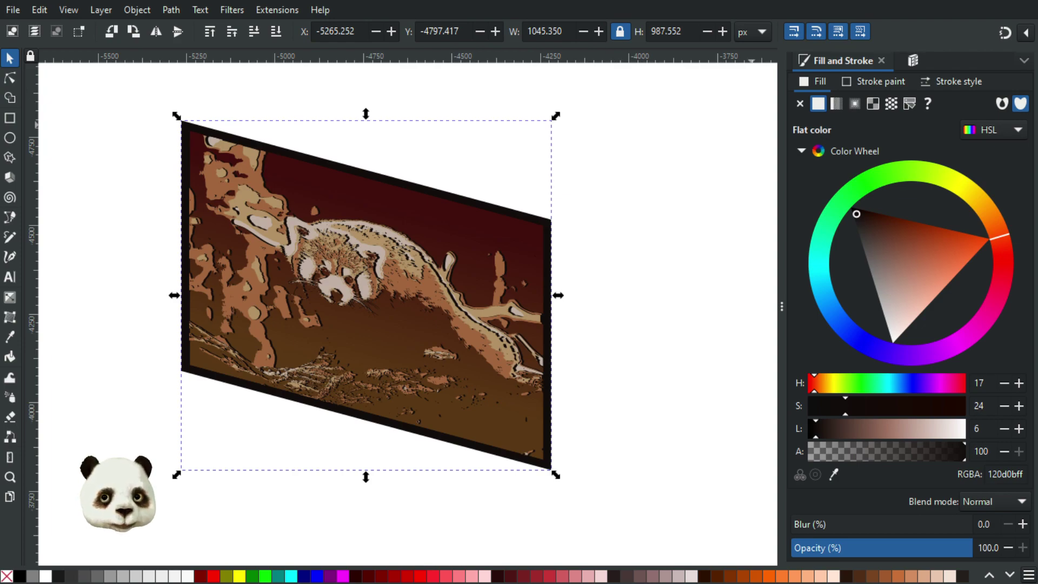
pyautogui.press('Tab')
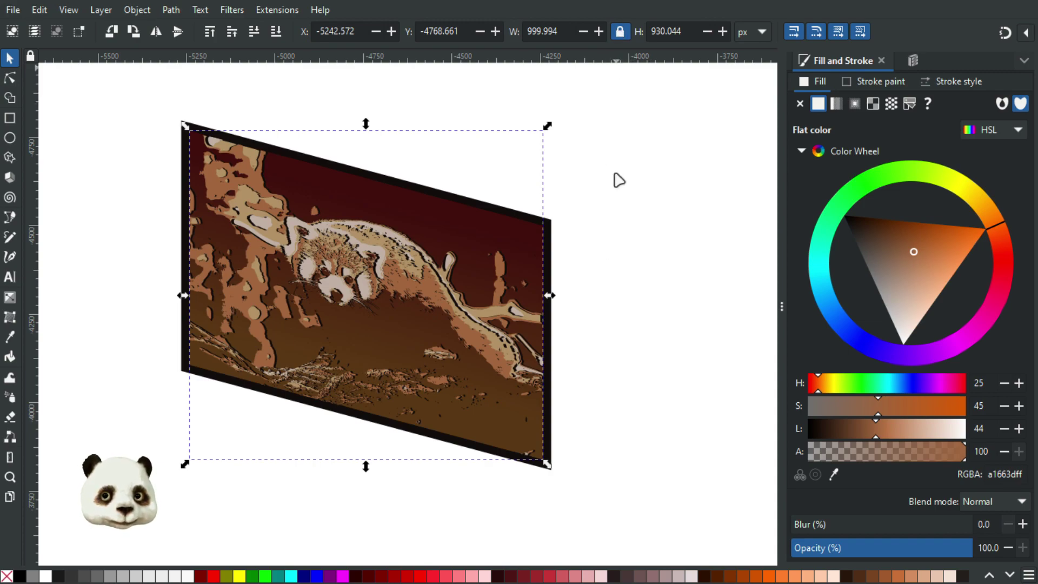
pyautogui.press('Home')
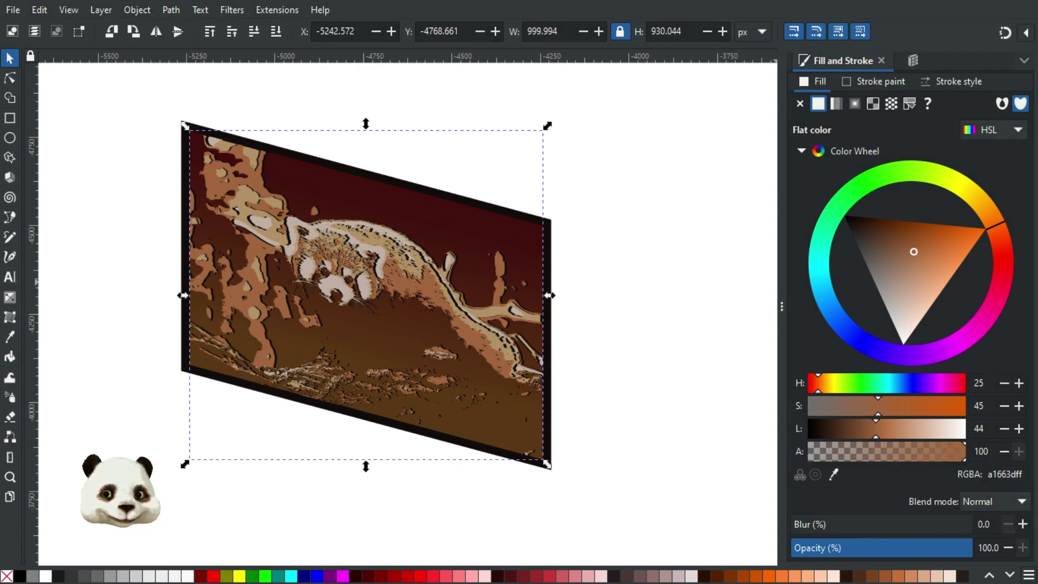
pyautogui.click(459, 292)
pyautogui.press('Home')
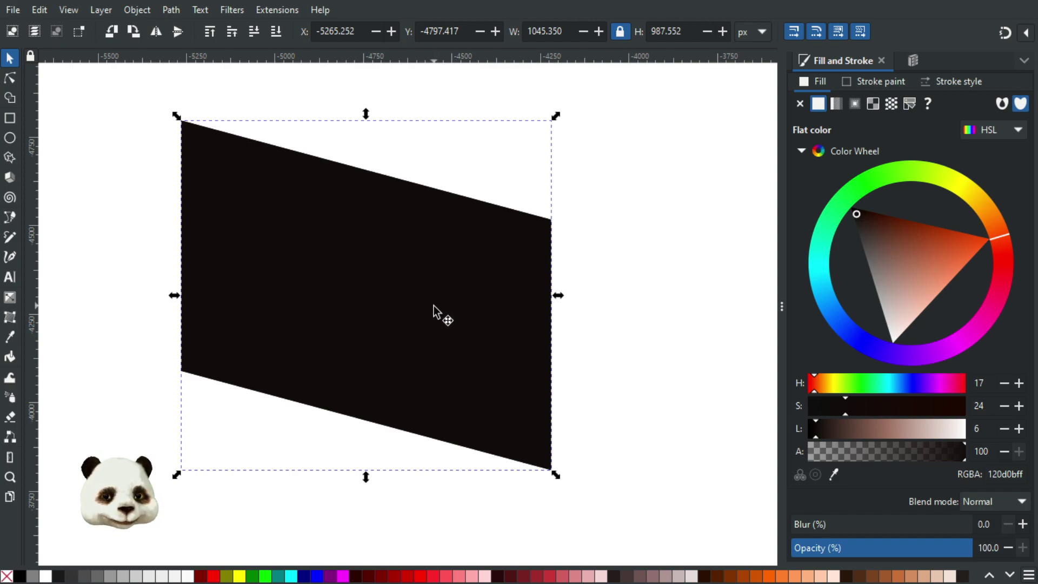
pyautogui.press('End')
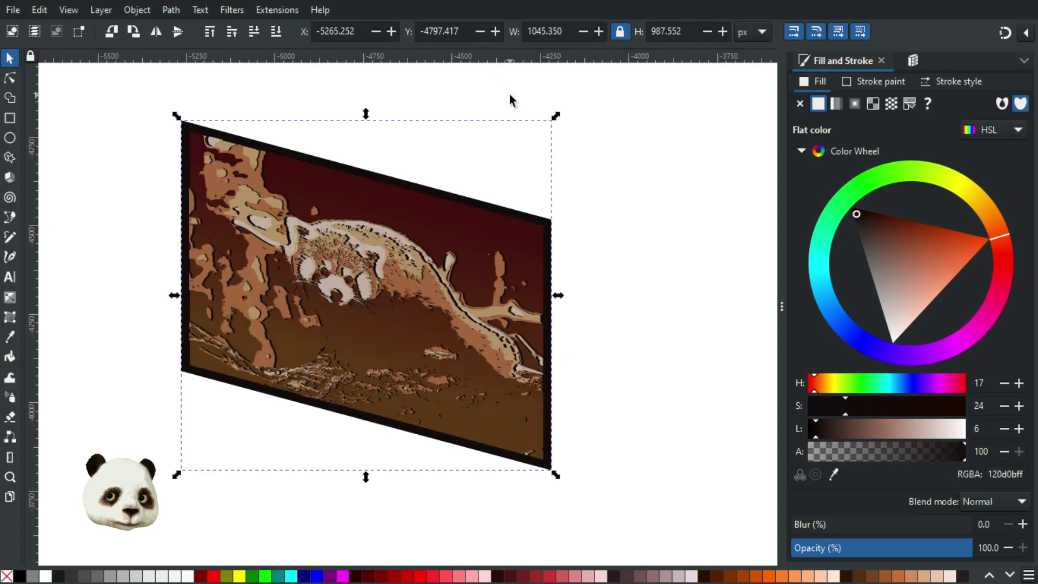
# Blur the dark frame shape to 20%.
pyautogui.click(827, 526)
pyautogui.click(841, 524)
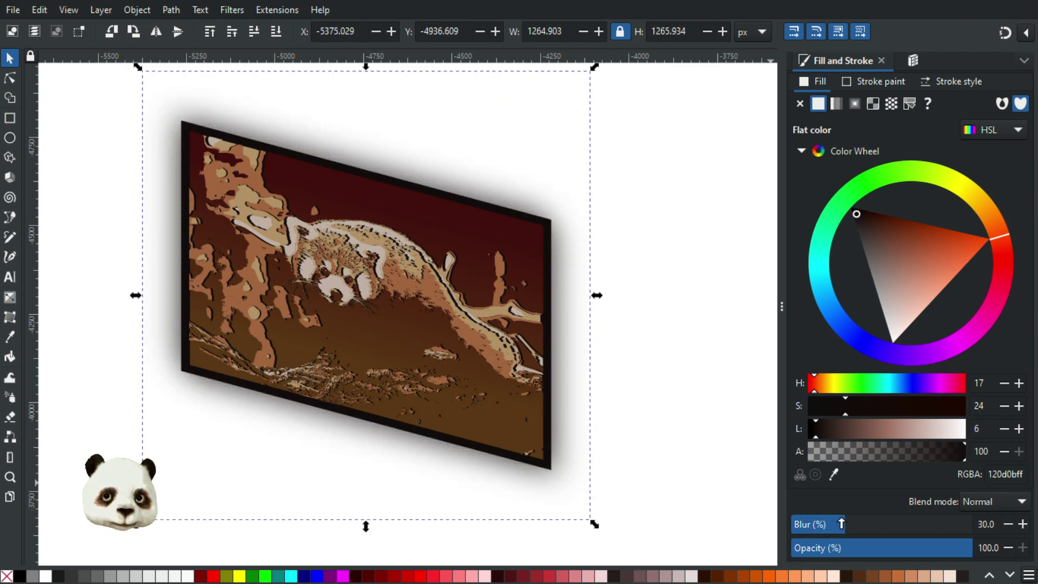
pyautogui.click(826, 526)
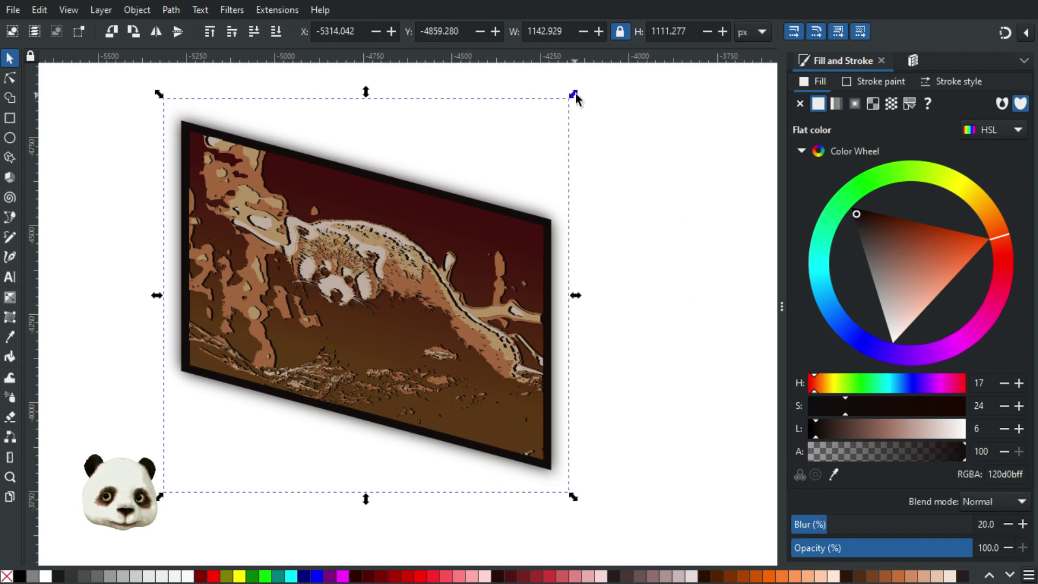
# Enlarge the shadow slightly, offset it left and down, and set opacity to 60%.
pyautogui.moveTo(575, 92); pyautogui.dragTo(589, 92)
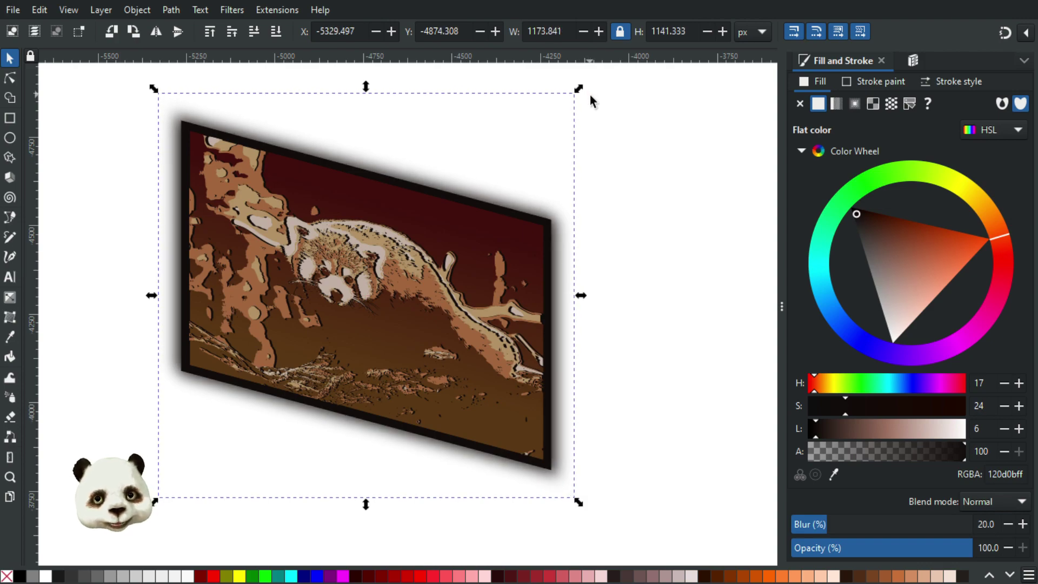
pyautogui.hotkey('shift', 'Left')
pyautogui.hotkey('shift', 'Down')
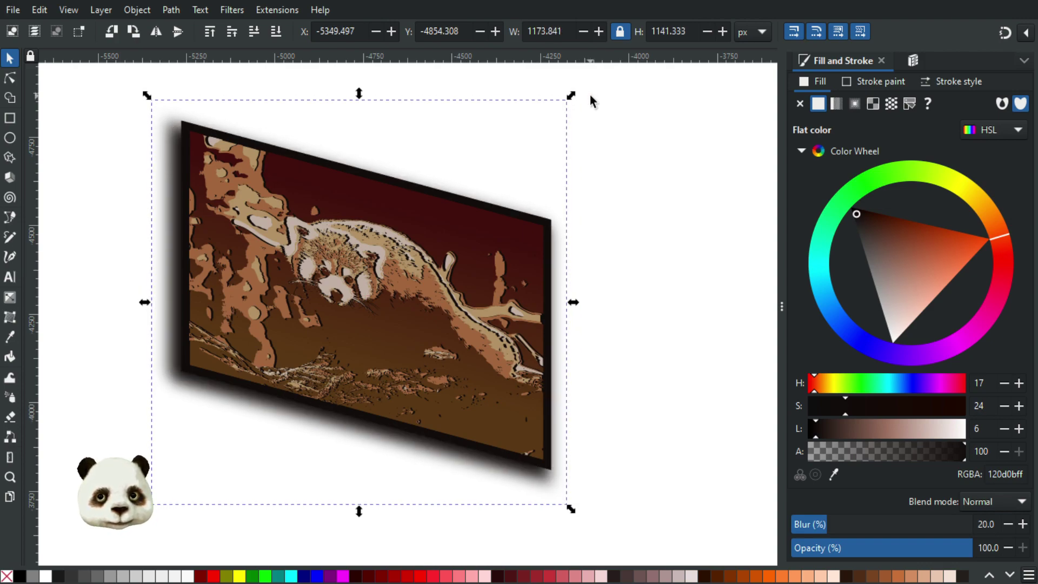
pyautogui.hotkey('shift', 'Up')
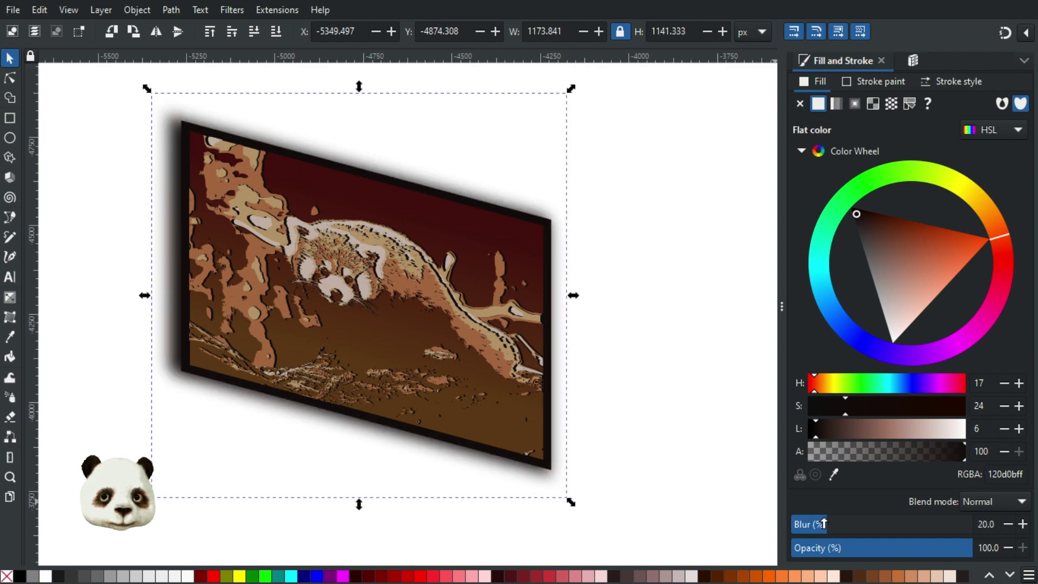
pyautogui.moveTo(822, 524)
pyautogui.mouseDown()
pyautogui.moveTo(812, 525)
pyautogui.moveTo(821, 523)
pyautogui.mouseUp()
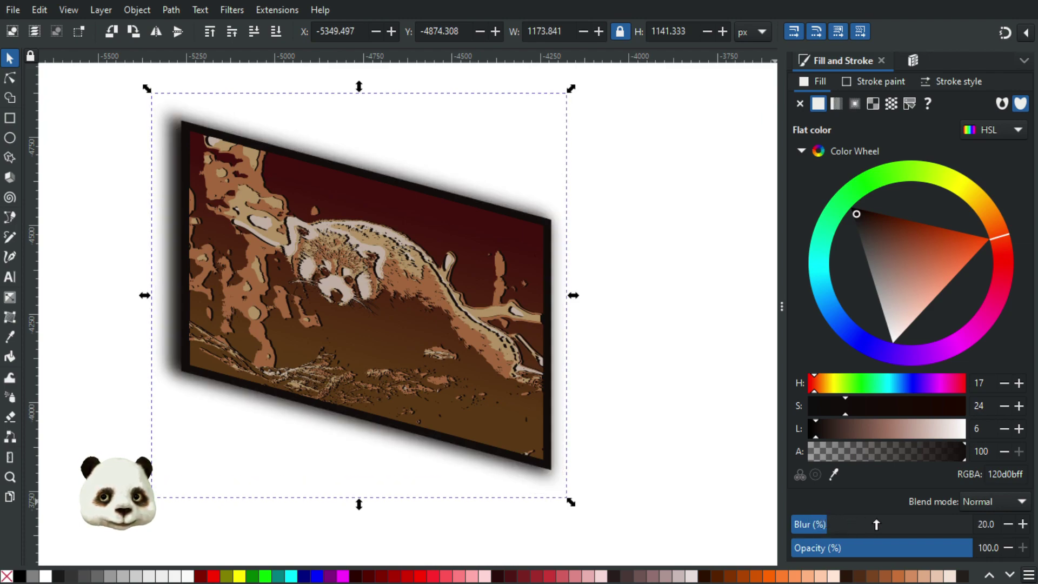
pyautogui.moveTo(928, 559); pyautogui.dragTo(899, 563)
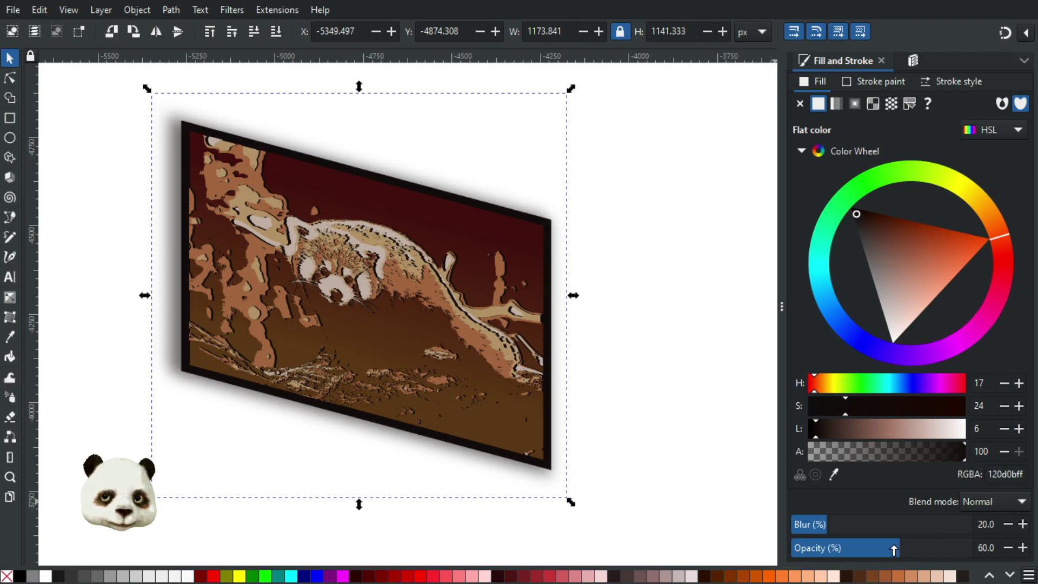
# Resize the shadow: shrink its top and left sides, extend its bottom slightly lower.
pyautogui.moveTo(571, 91); pyautogui.dragTo(570, 97)
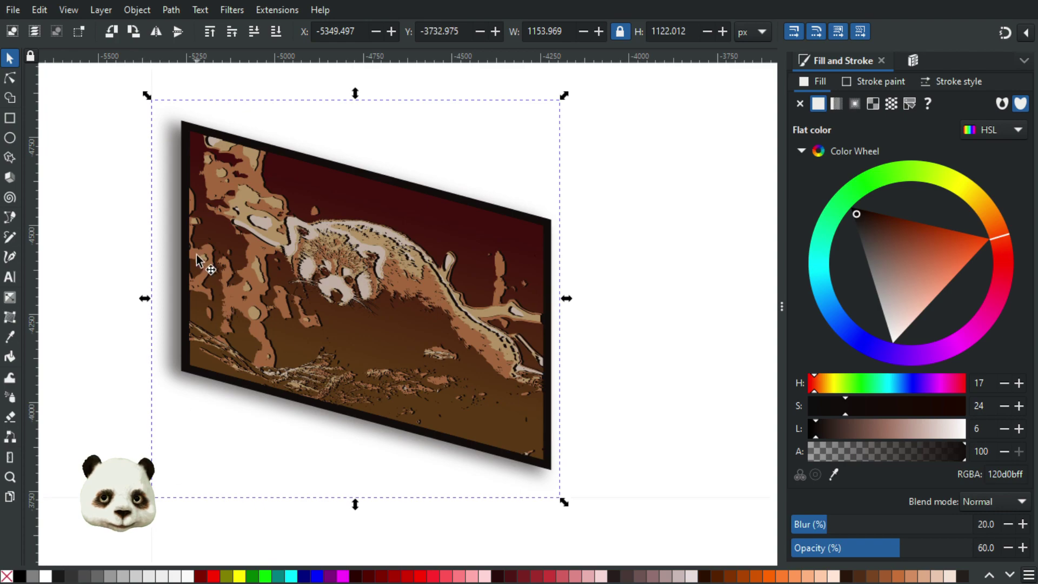
pyautogui.moveTo(144, 298); pyautogui.dragTo(148, 294)
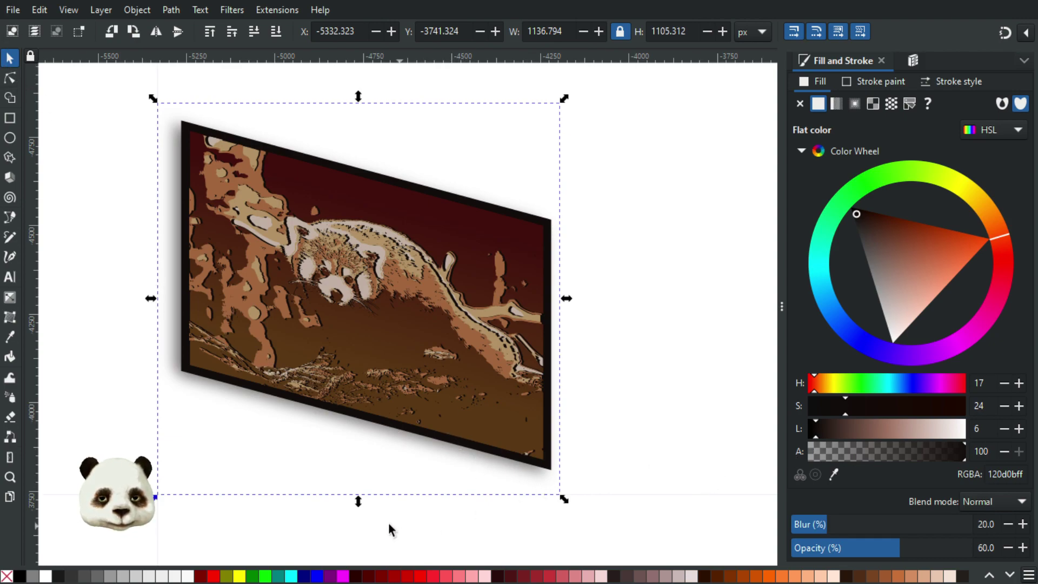
pyautogui.moveTo(358, 506); pyautogui.dragTo(359, 507)
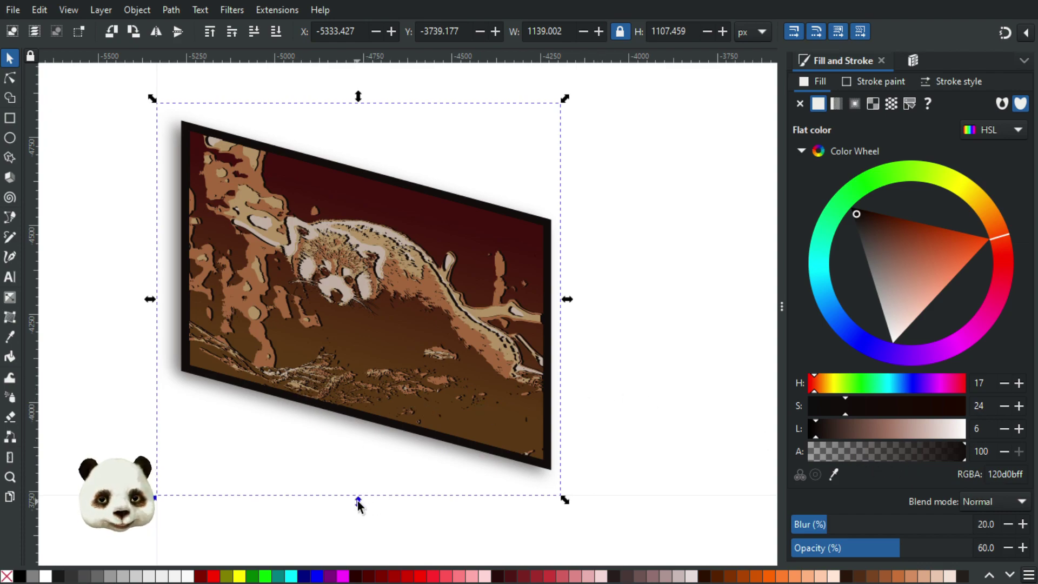
pyautogui.moveTo(358, 504); pyautogui.dragTo(364, 504)
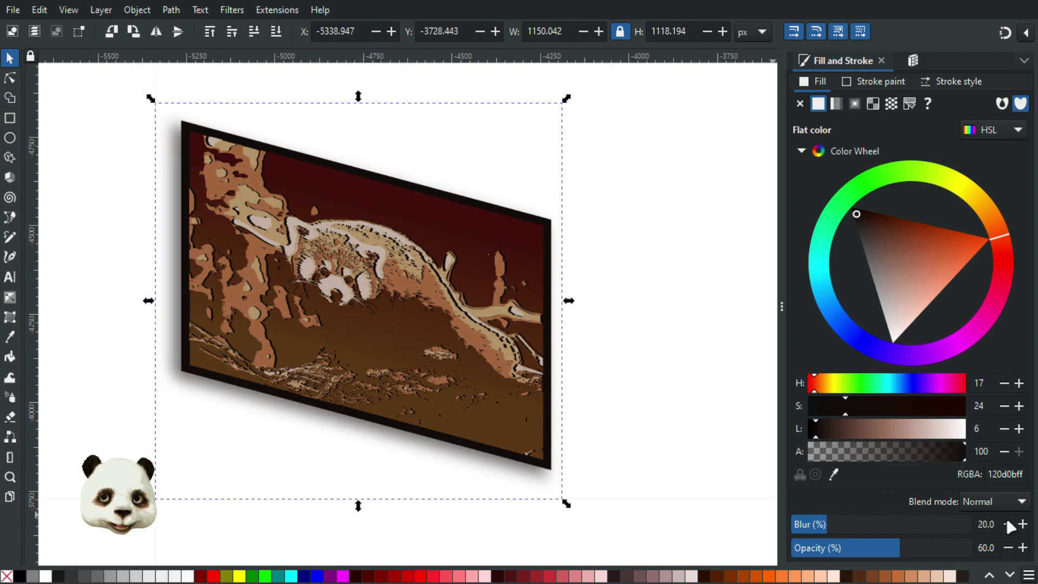
# Raise the shadow's opacity to 80%, then deselect and bring the framed picture into view.
pyautogui.click(919, 548)
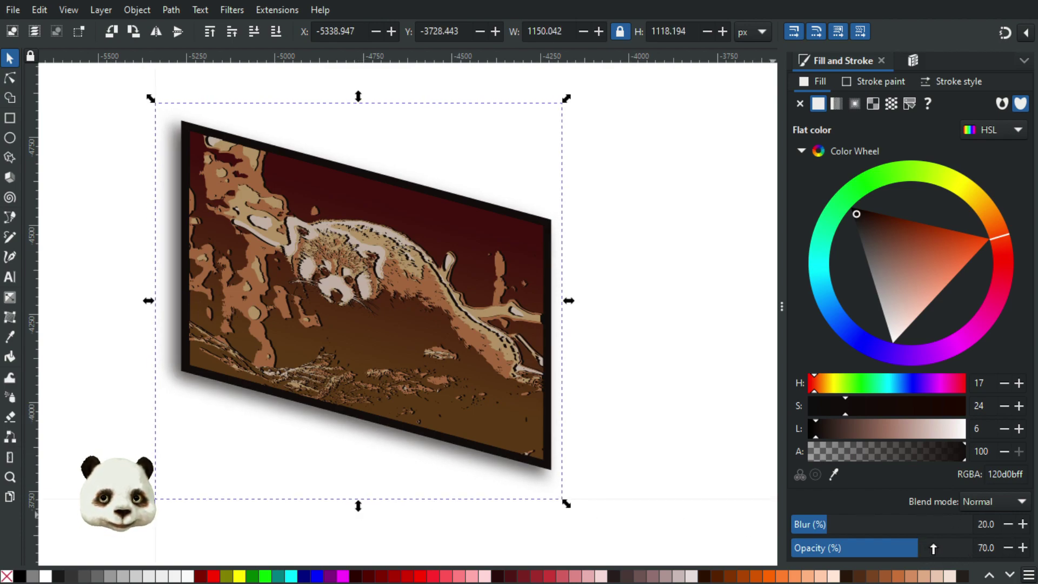
pyautogui.click(934, 548)
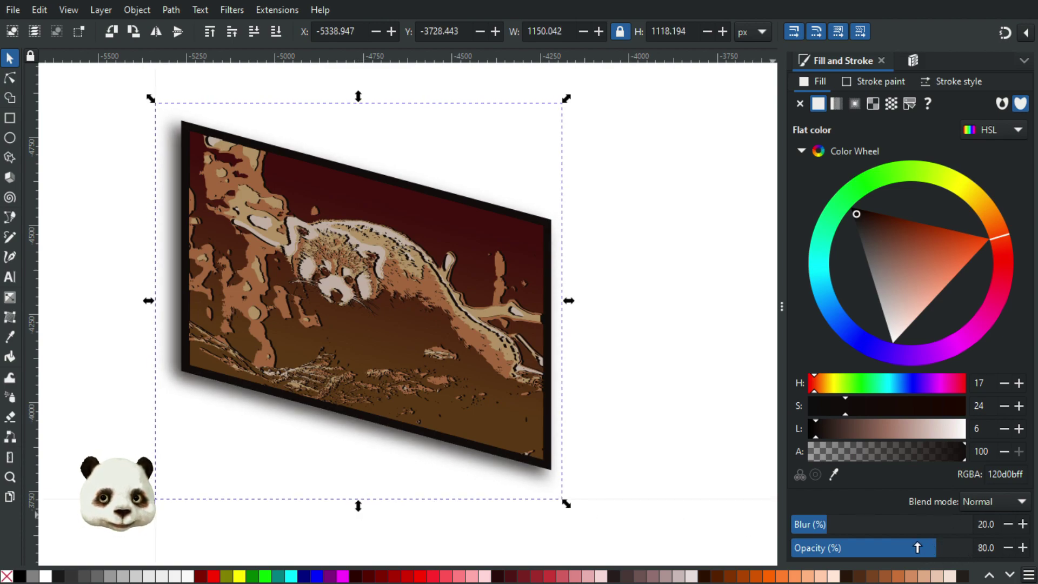
pyautogui.click(631, 361)
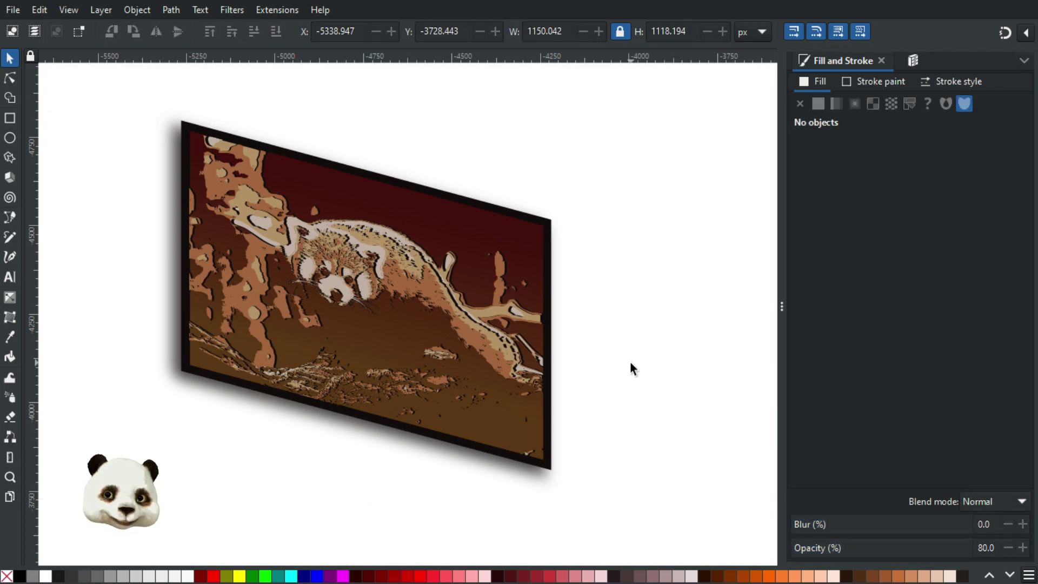
pyautogui.scroll(-3, 630, 361)
pyautogui.scroll(-1, 688, 364)
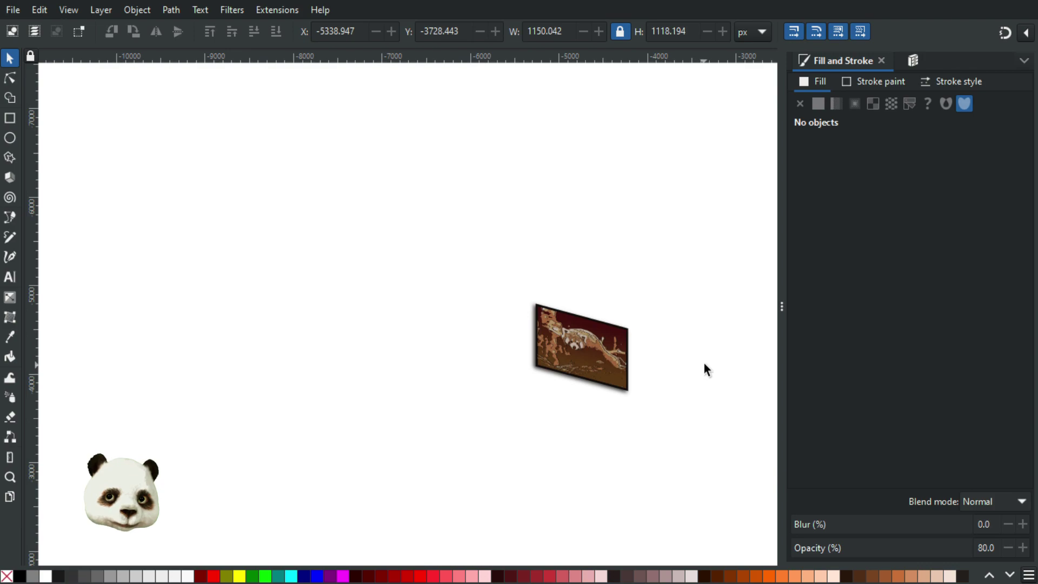
pyautogui.scroll(1, 706, 361)
pyautogui.moveTo(714, 363); pyautogui.dragTo(469, 280)
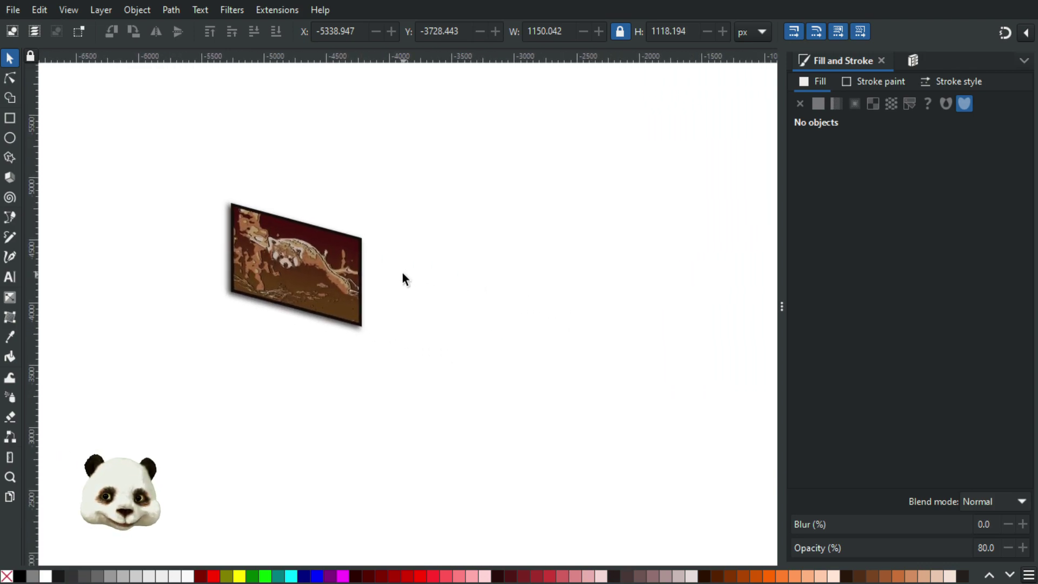
pyautogui.scroll(-1, 330, 262)
pyautogui.scroll(3, 340, 262)
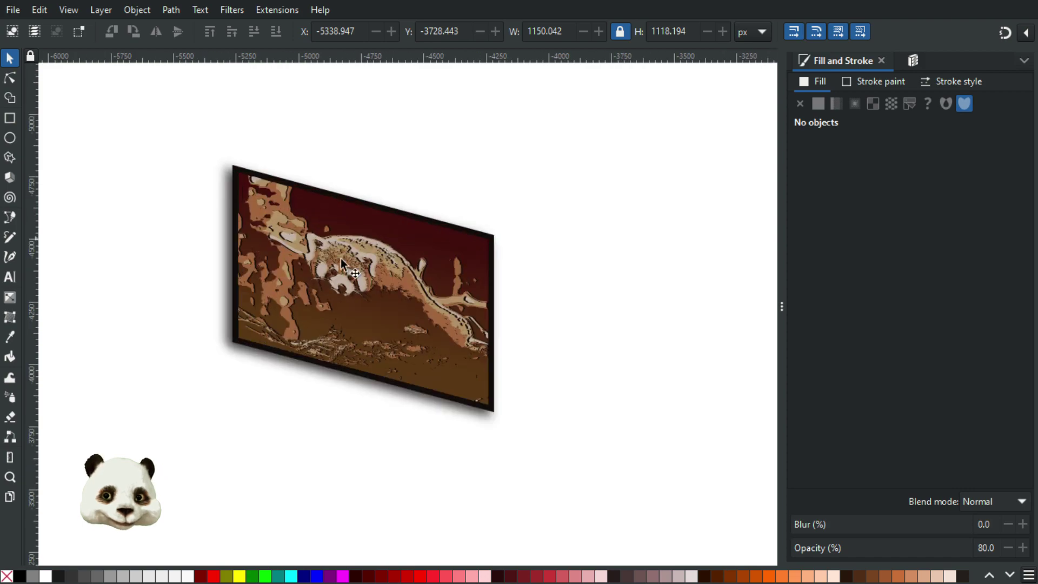
pyautogui.scroll(-2, 453, 282)
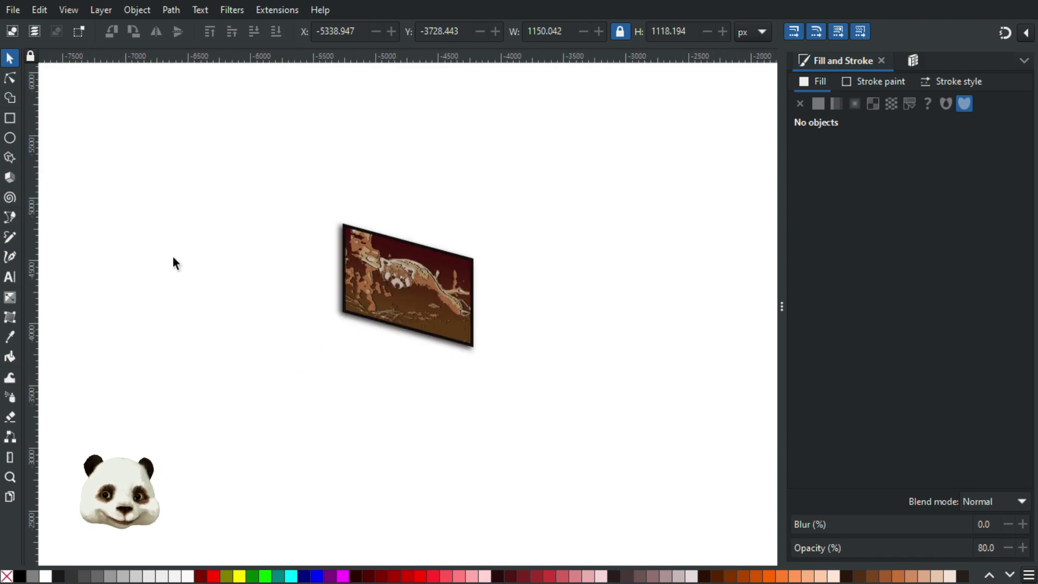
# Draw a large rectangle over the picture and skew it to match the frame's slant.
pyautogui.click(9, 119)
pyautogui.moveTo(251, 118); pyautogui.dragTo(546, 529)
pyautogui.click(10, 78)
pyautogui.click(9, 58)
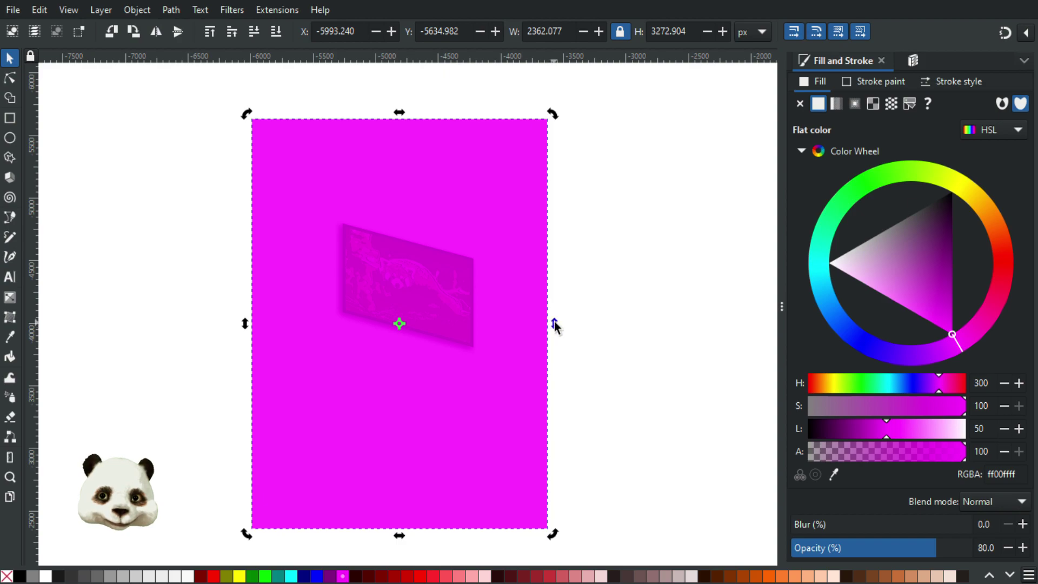
pyautogui.moveTo(553, 321); pyautogui.dragTo(558, 352)
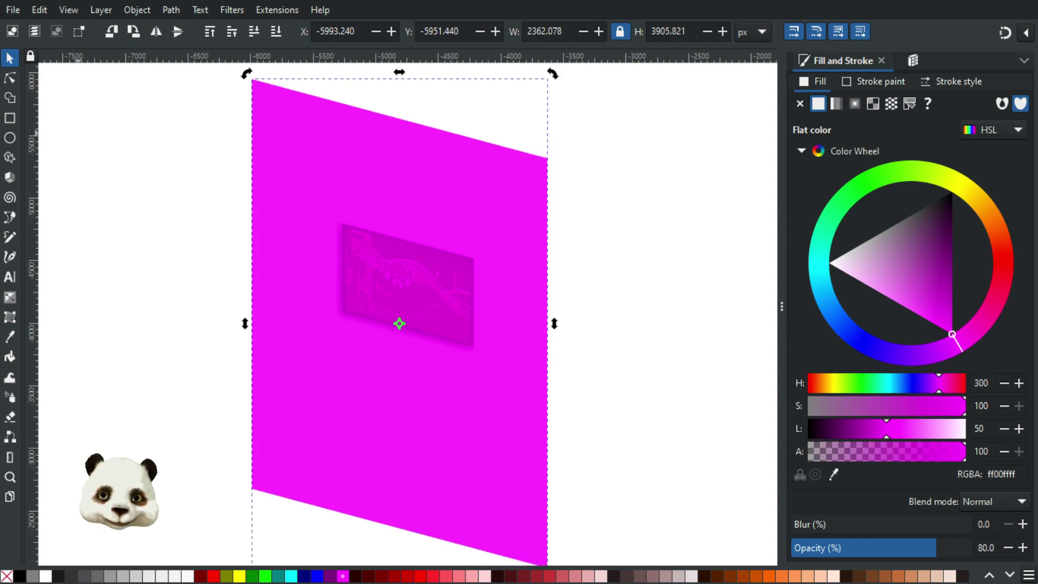
# Send the wall behind the picture and fill it opaque pale pinkish-grey e8dfe8ff.
pyautogui.click(206, 270)
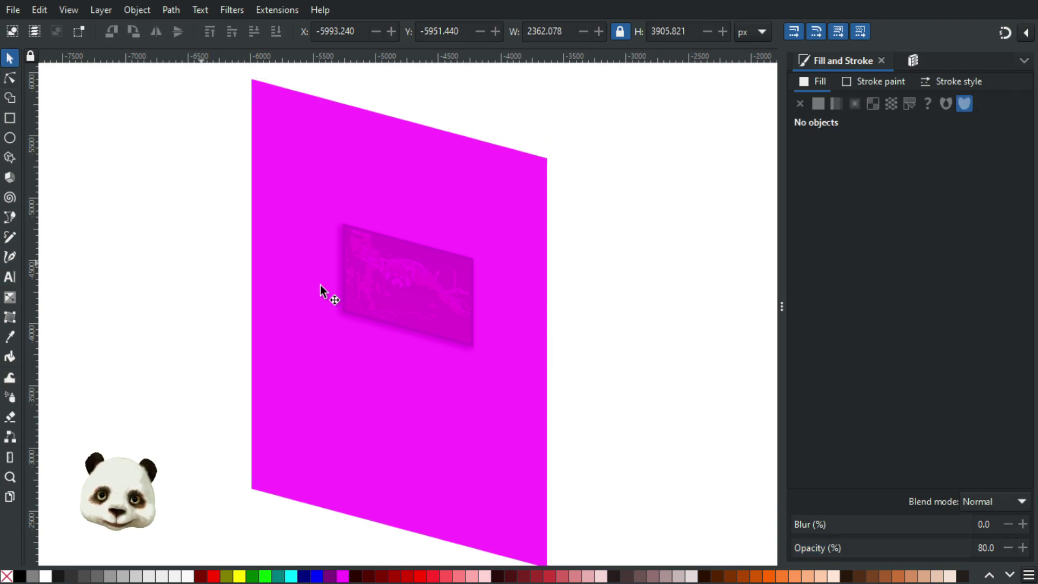
pyautogui.click(423, 388)
pyautogui.press('pagedown')
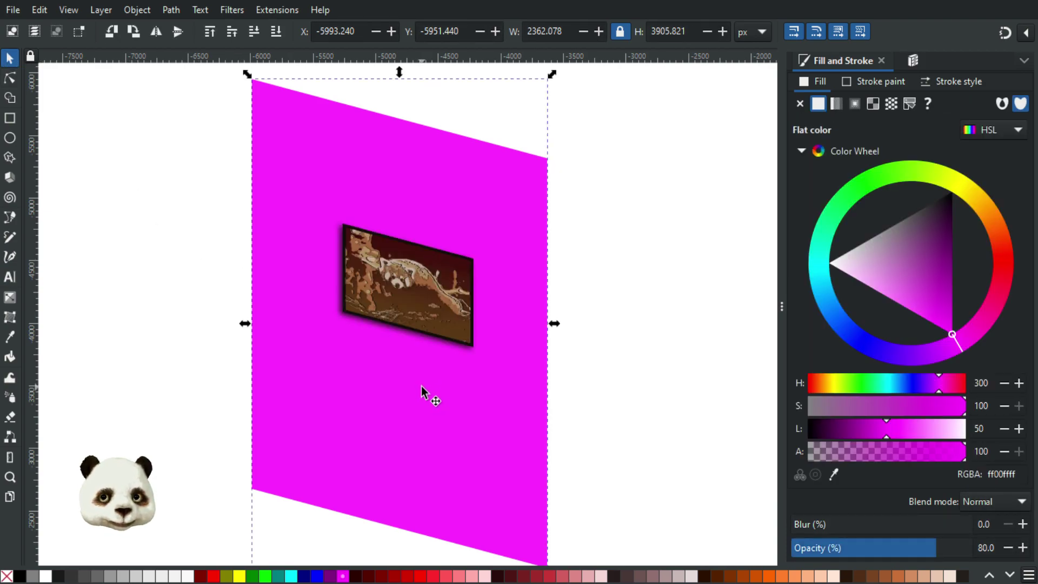
pyautogui.moveTo(943, 547); pyautogui.dragTo(972, 548)
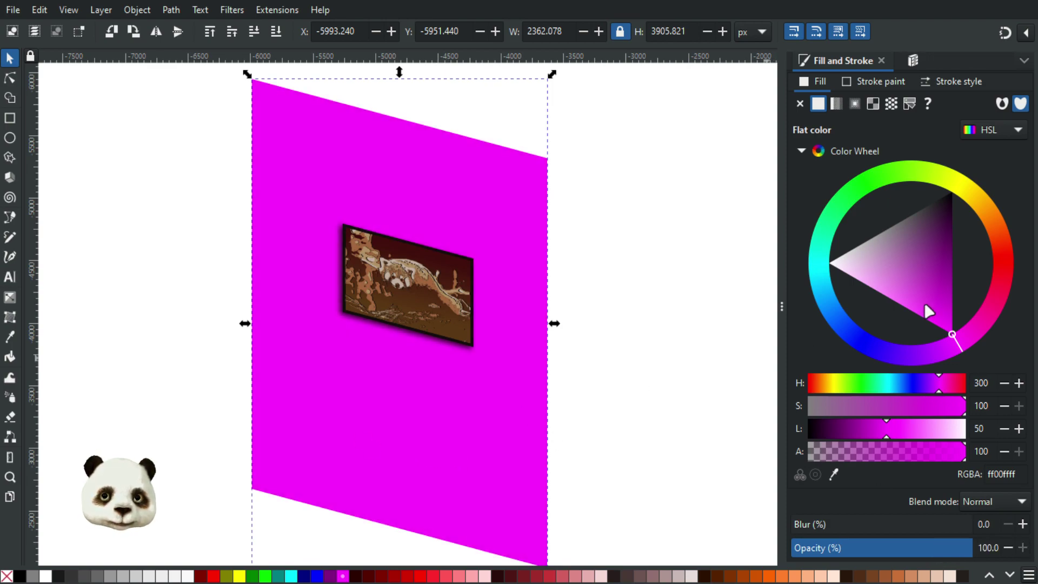
pyautogui.moveTo(880, 260); pyautogui.dragTo(845, 259)
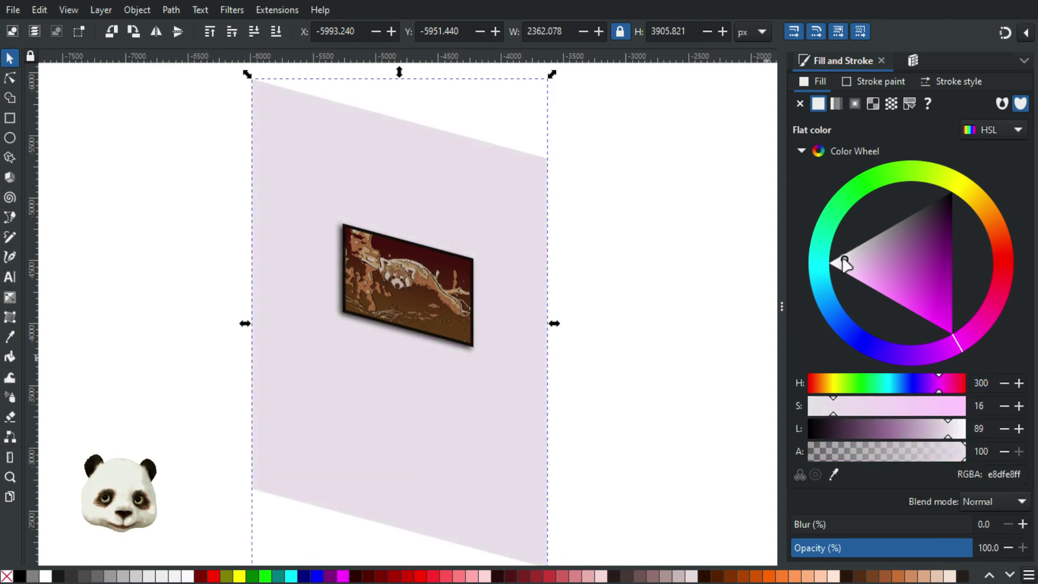
# Drag a vertical gradient down the wall and make its bottom stop an opaque, darker mauve.
pyautogui.press('g')
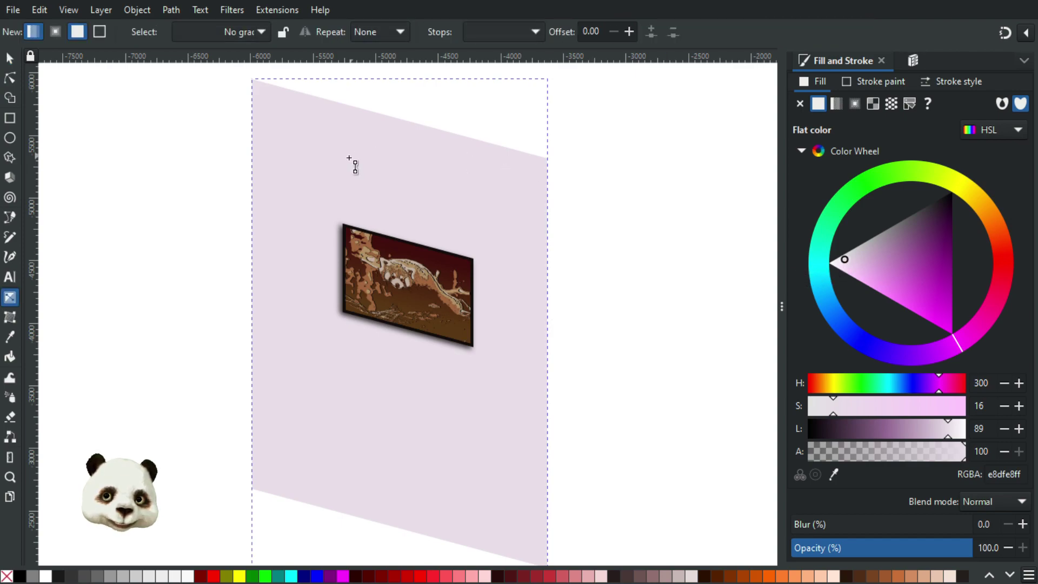
pyautogui.moveTo(352, 160); pyautogui.dragTo(344, 317)
pyautogui.moveTo(351, 385); pyautogui.dragTo(352, 484)
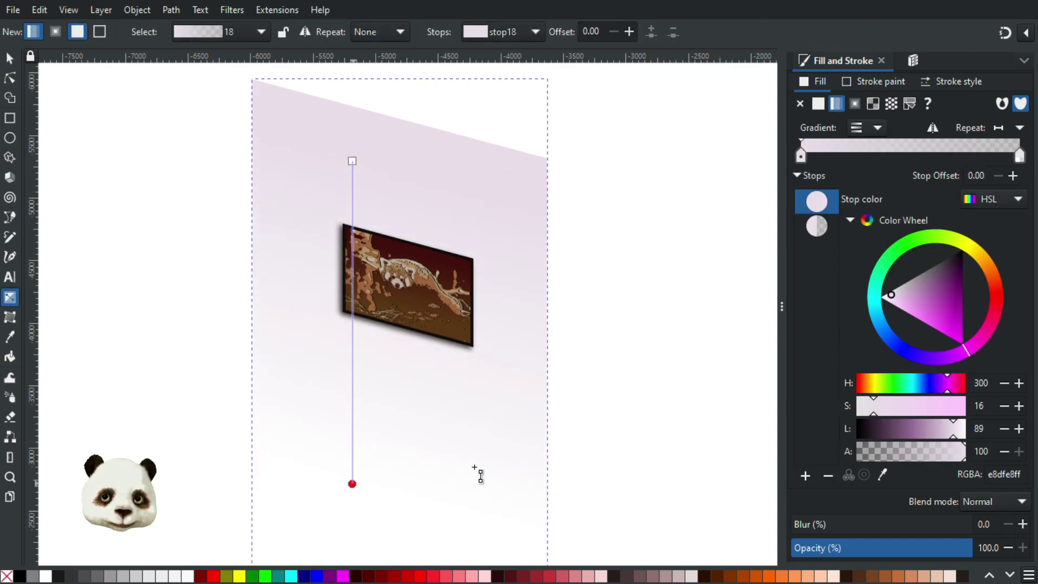
pyautogui.moveTo(928, 456); pyautogui.dragTo(966, 453)
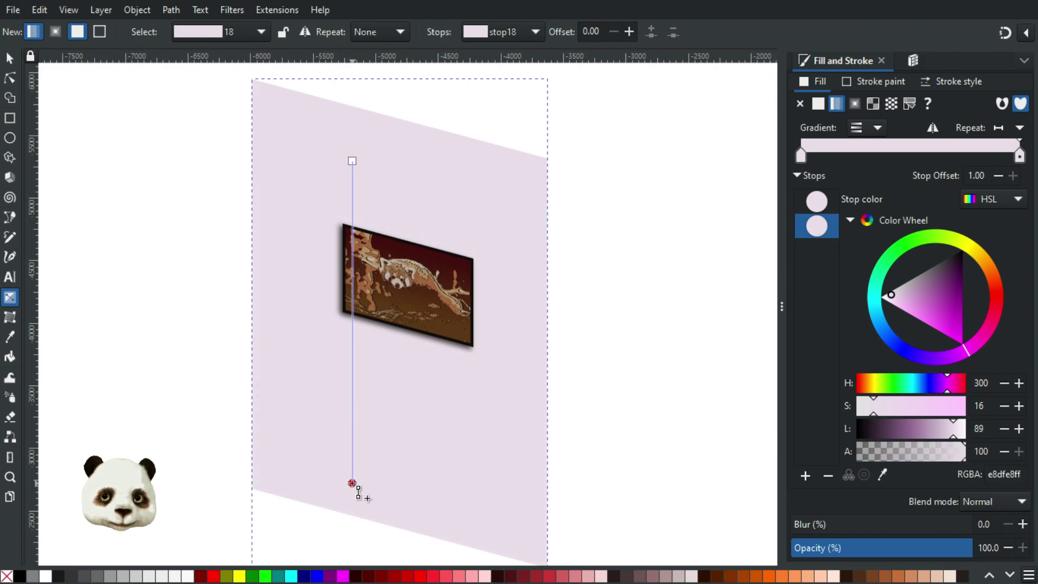
pyautogui.click(351, 483)
pyautogui.moveTo(898, 428); pyautogui.dragTo(924, 434)
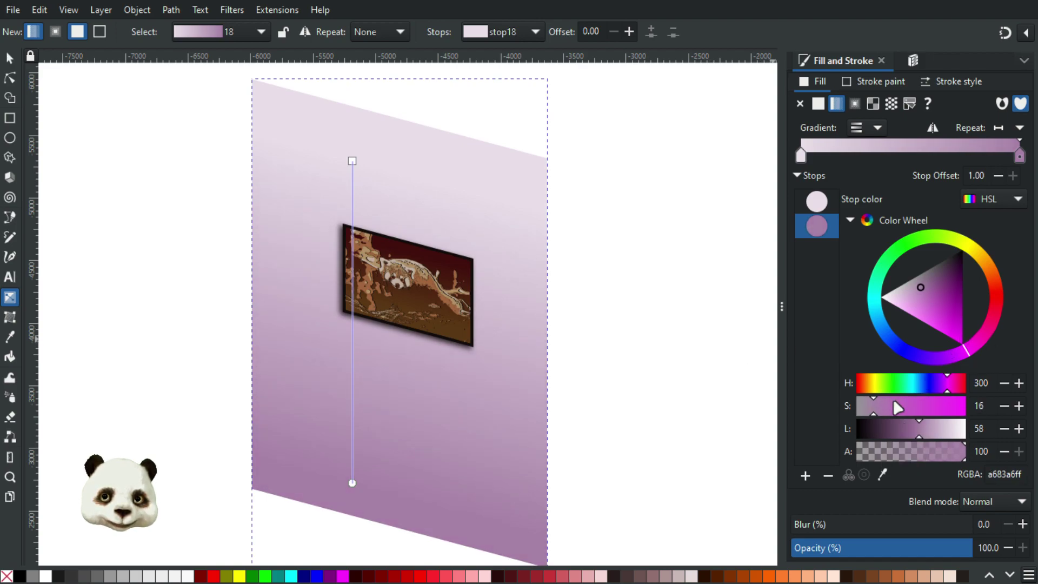
pyautogui.moveTo(882, 408); pyautogui.dragTo(886, 408)
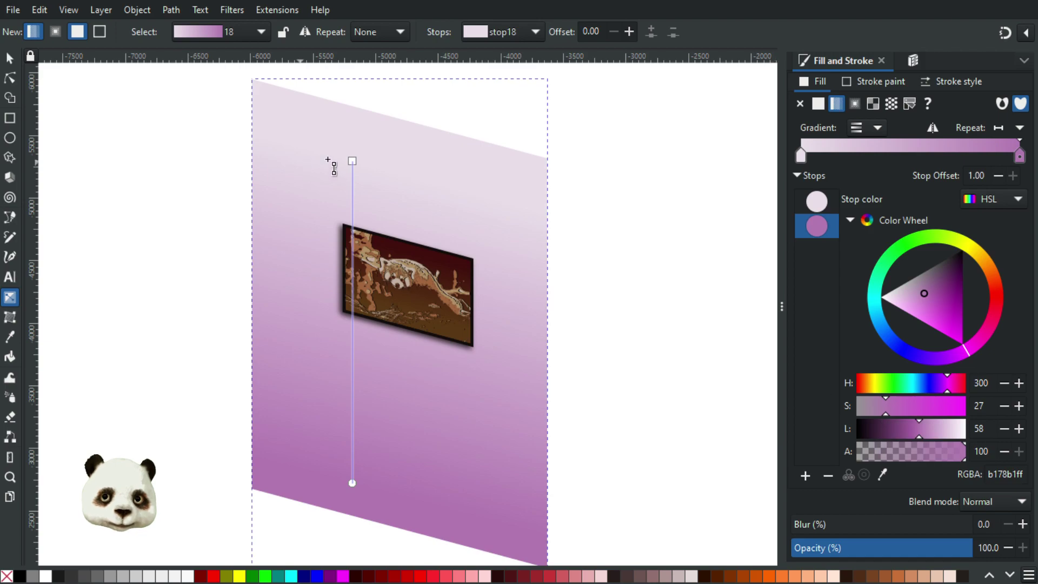
# Tweak the stops to pale e9e0e9ff at the top and muted mauve a980a9ff below.
pyautogui.click(352, 161)
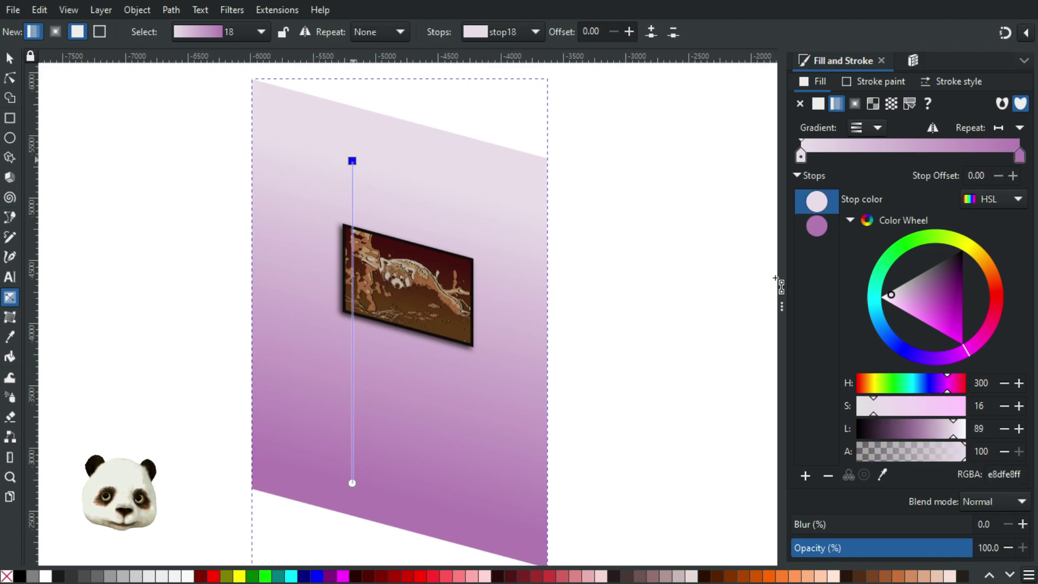
pyautogui.click(952, 436)
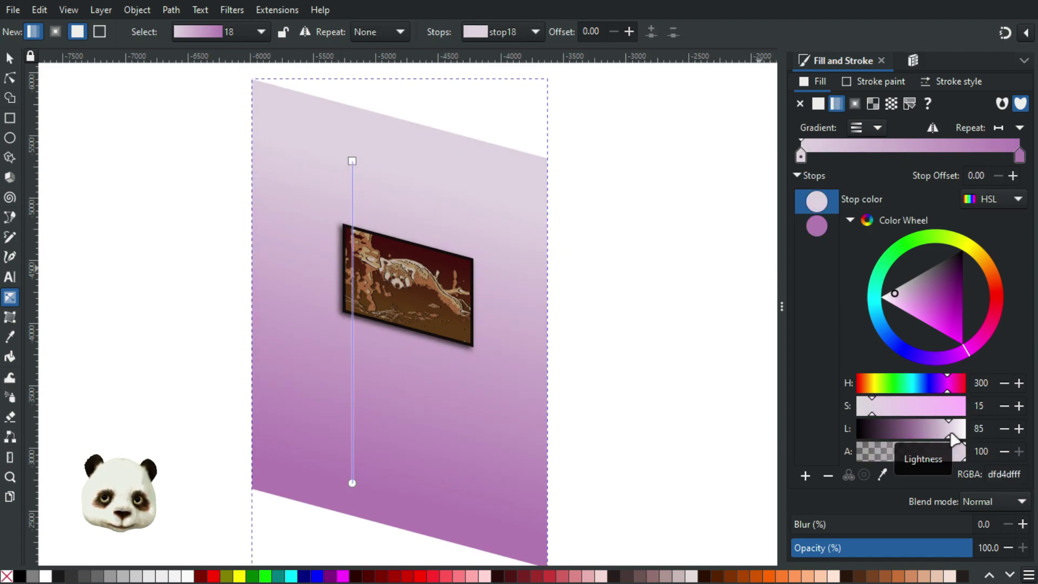
pyautogui.click(352, 484)
pyautogui.moveTo(884, 406); pyautogui.dragTo(877, 407)
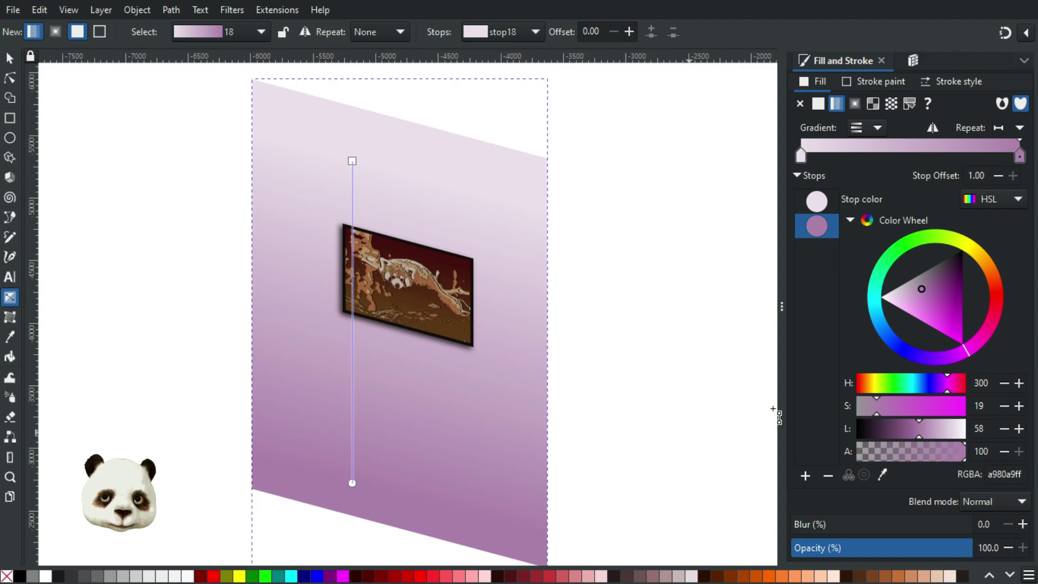
pyautogui.keyDown('ctrl'); pyautogui.scroll(2, 411, 313); pyautogui.keyUp('ctrl')
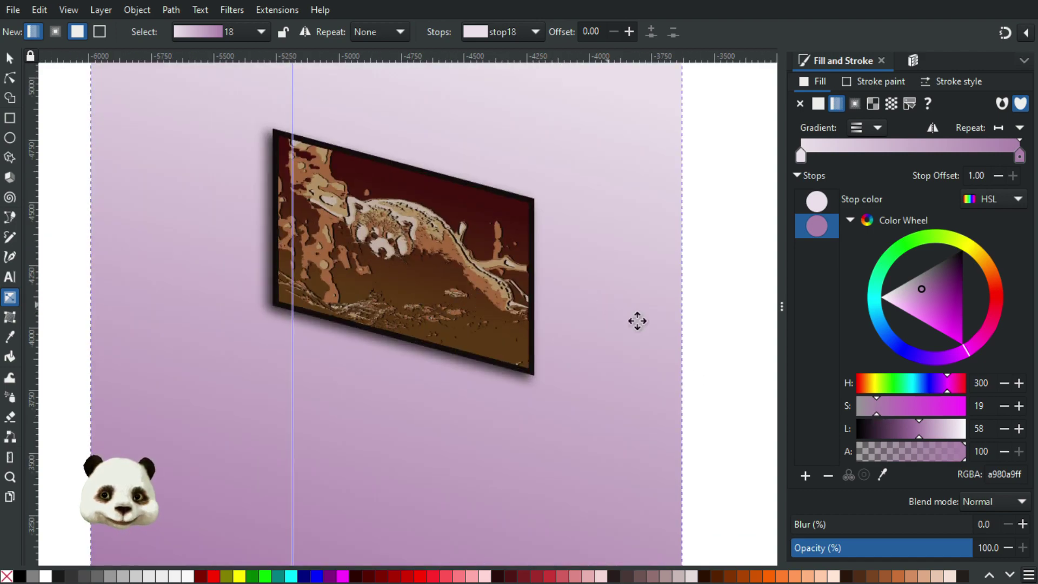
pyautogui.hscroll(-2, 638, 321)
pyautogui.click(12, 57)
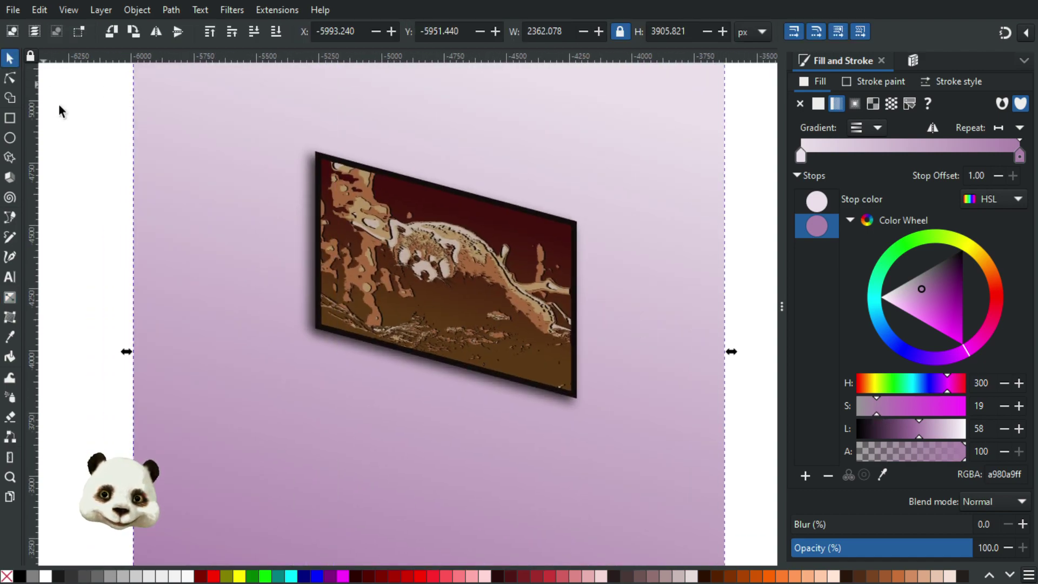
pyautogui.click(67, 115)
pyautogui.keyDown('ctrl'); pyautogui.scroll(-1, 149, 146); pyautogui.keyUp('ctrl')
pyautogui.keyDown('ctrl'); pyautogui.scroll(-2, 209, 158); pyautogui.keyUp('ctrl')
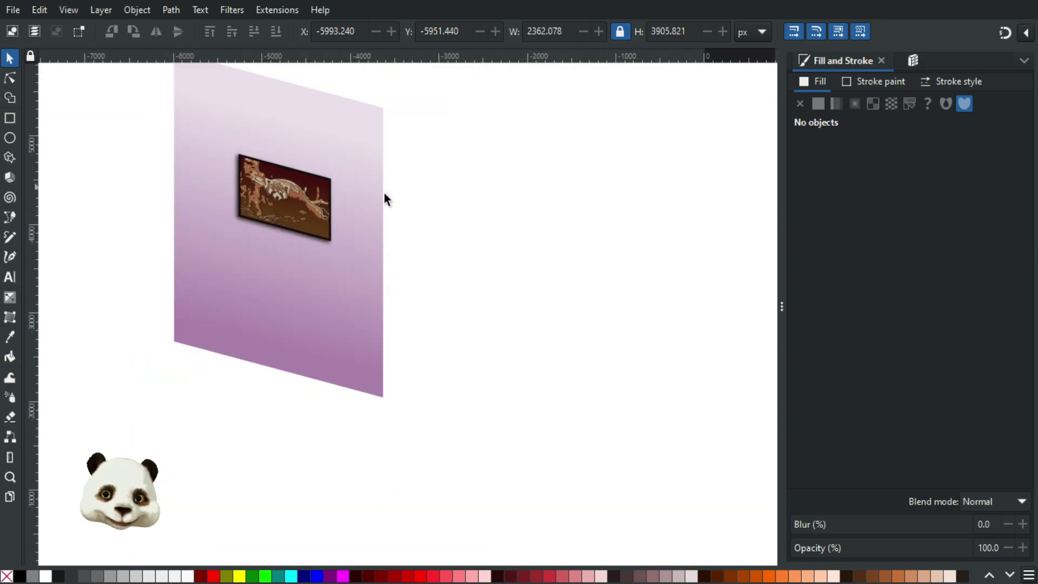
pyautogui.scroll(2, 411, 227)
pyautogui.hscroll(-2, 411, 227)
pyautogui.keyDown('ctrl'); pyautogui.scroll(1, 422, 270); pyautogui.keyUp('ctrl')
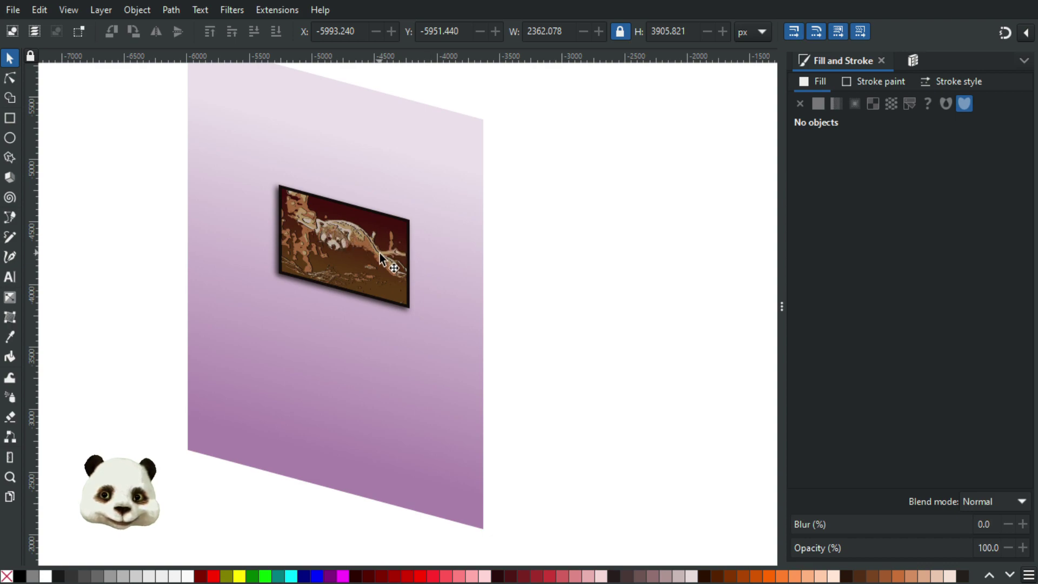
pyautogui.keyDown('ctrl'); pyautogui.scroll(2, 319, 224); pyautogui.keyUp('ctrl')
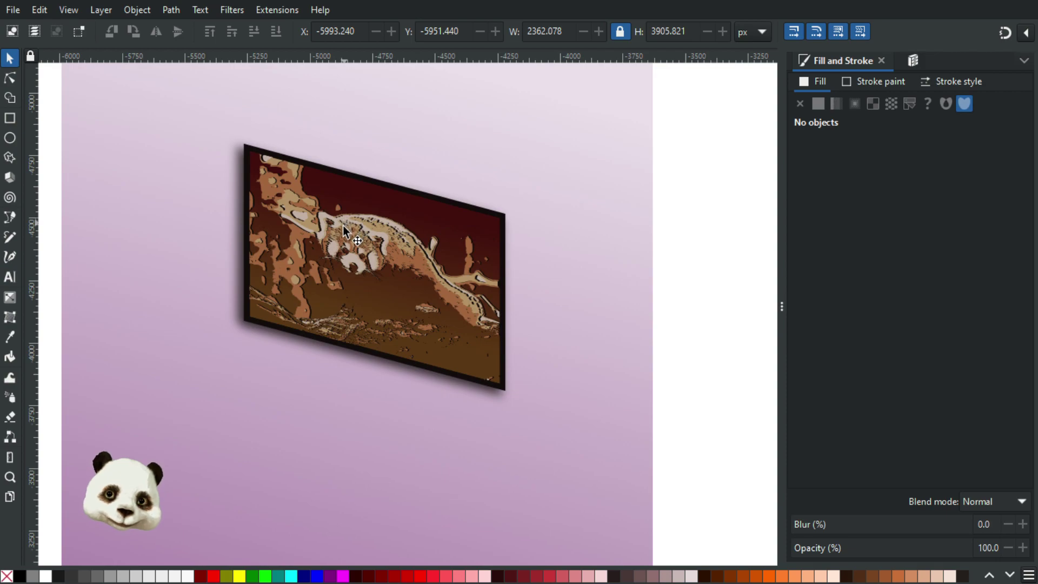
pyautogui.keyDown('ctrl'); pyautogui.scroll(-3, 339, 227); pyautogui.keyUp('ctrl')
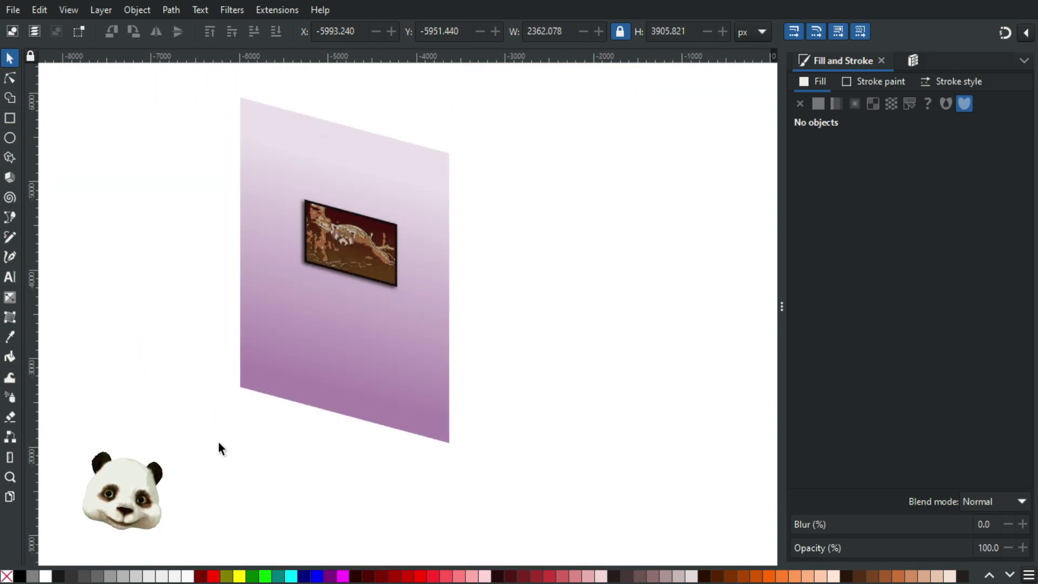
pyautogui.keyDown('ctrl'); pyautogui.scroll(3, 367, 181); pyautogui.keyUp('ctrl')
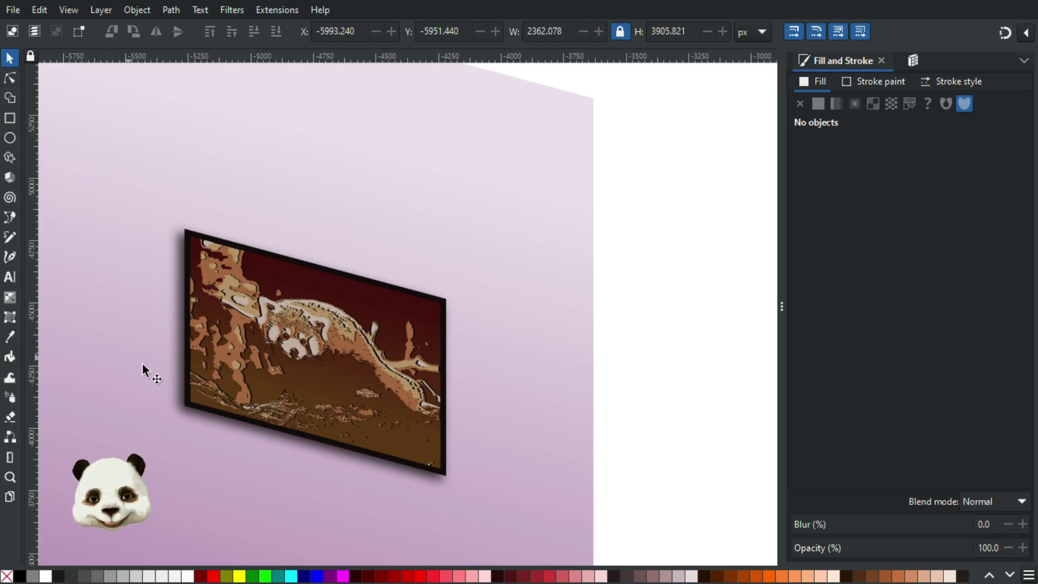
pyautogui.keyDown('ctrl'); pyautogui.scroll(1, 273, 433); pyautogui.keyUp('ctrl')
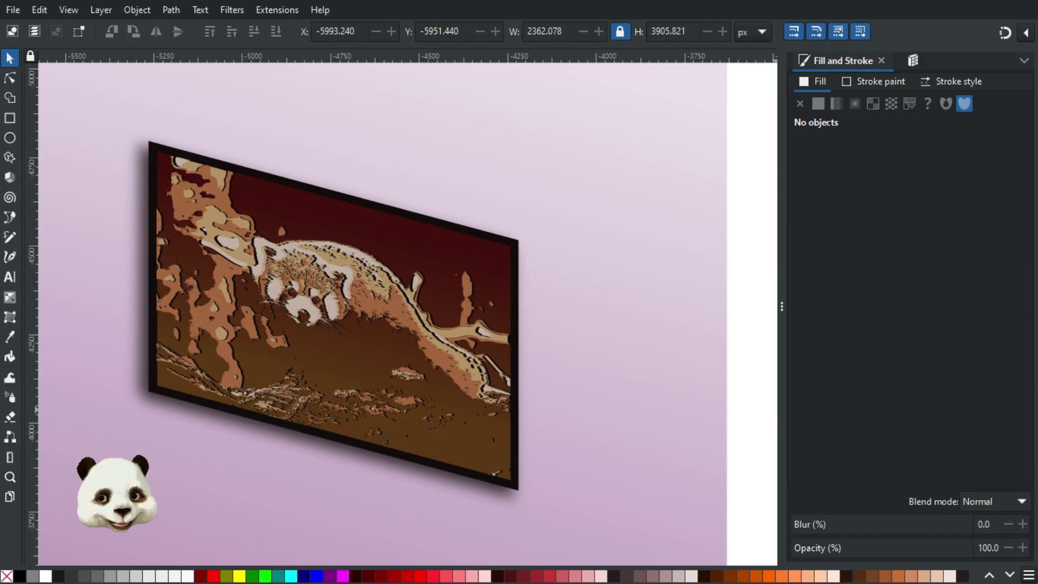
# Select the blurred shadow behind the frame and move it right and up in 20 px steps.
pyautogui.press('Tab')
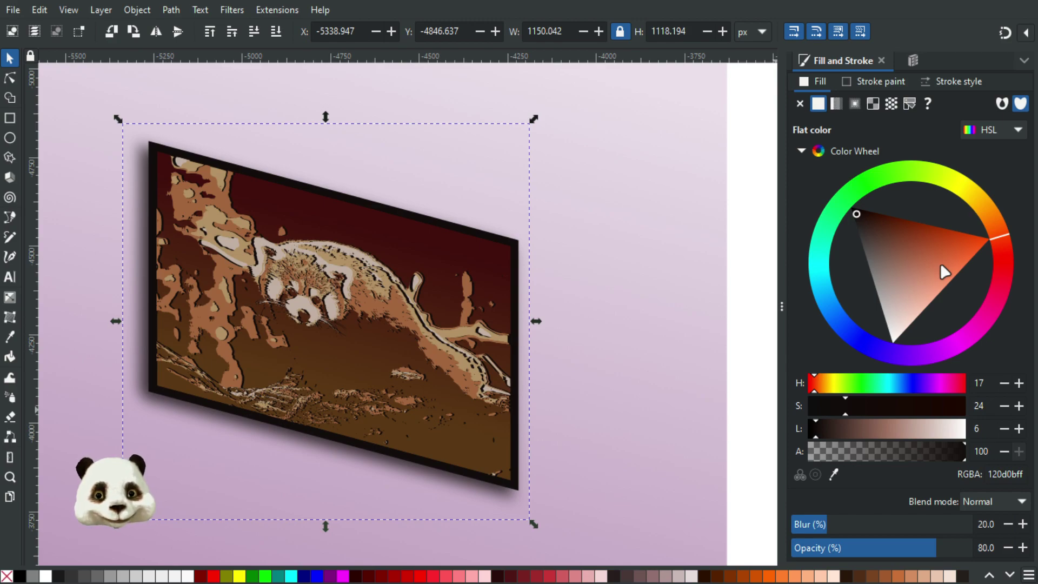
pyautogui.hotkey('shift', 'Right')
pyautogui.hotkey('shift', 'Up')
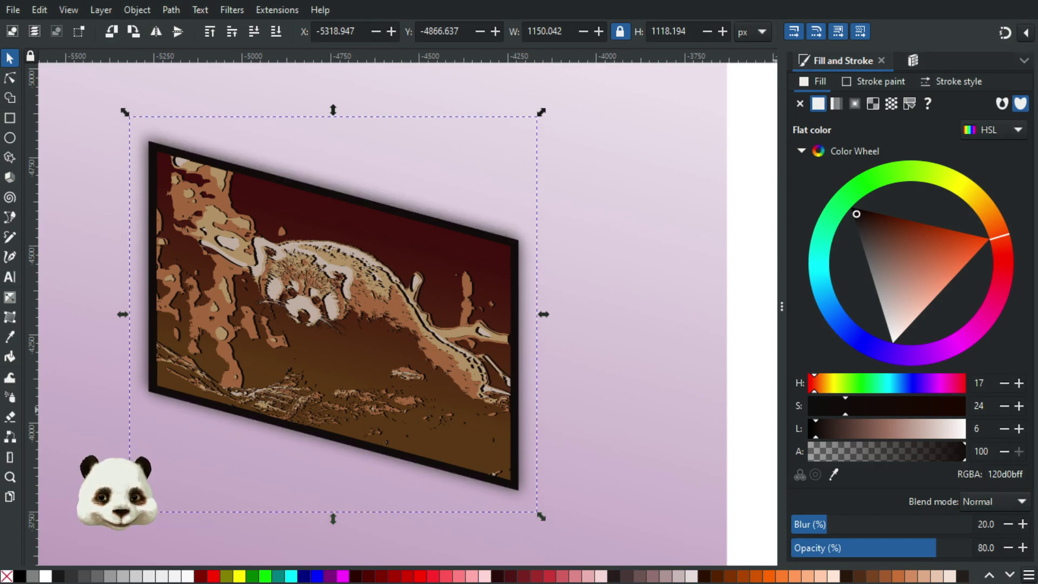
pyautogui.hotkey('shift', 'Right')
pyautogui.hotkey('shift', 'Up')
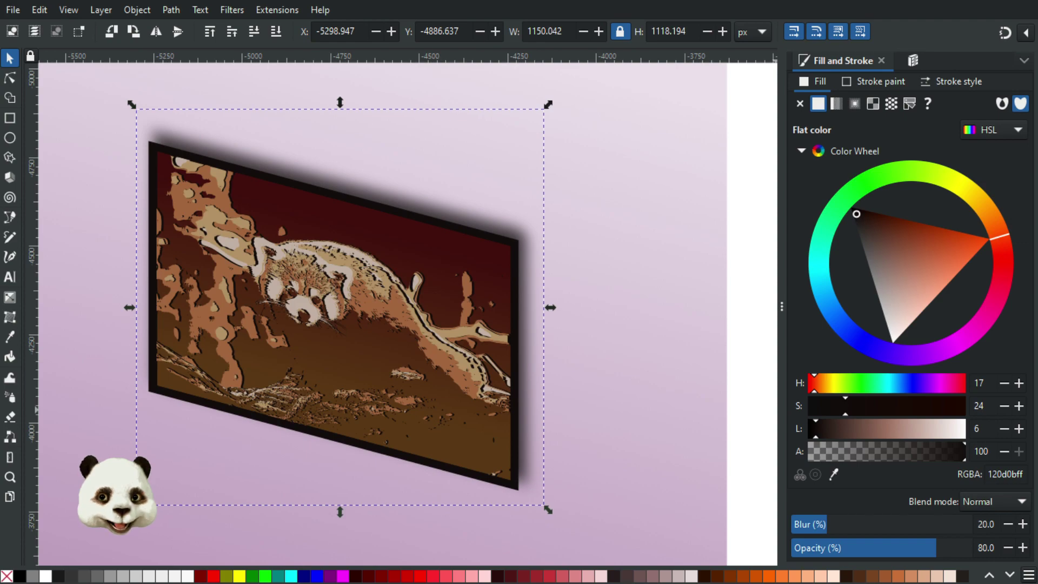
pyautogui.hotkey('shift', 'Right')
pyautogui.hotkey('shift', 'Left')
pyautogui.hotkey('shift', 'Down')
pyautogui.hotkey('shift', 'Right')
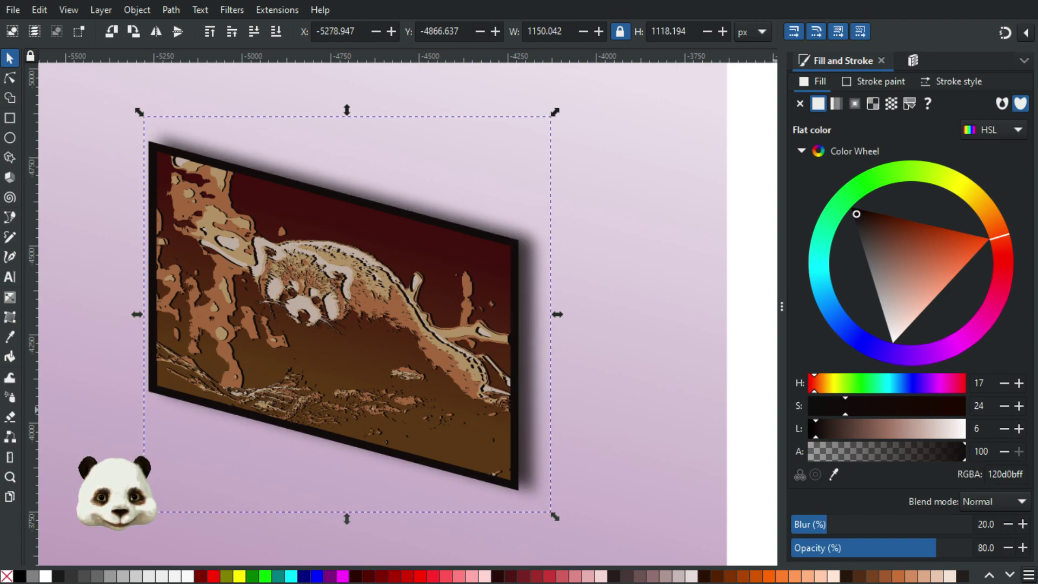
# Fine-tune the shadow 2 px at a time to X -5290.947, Y -4874.637.
pyautogui.press('Left')
pyautogui.press('Up')
pyautogui.press('Left')
pyautogui.press('Up')
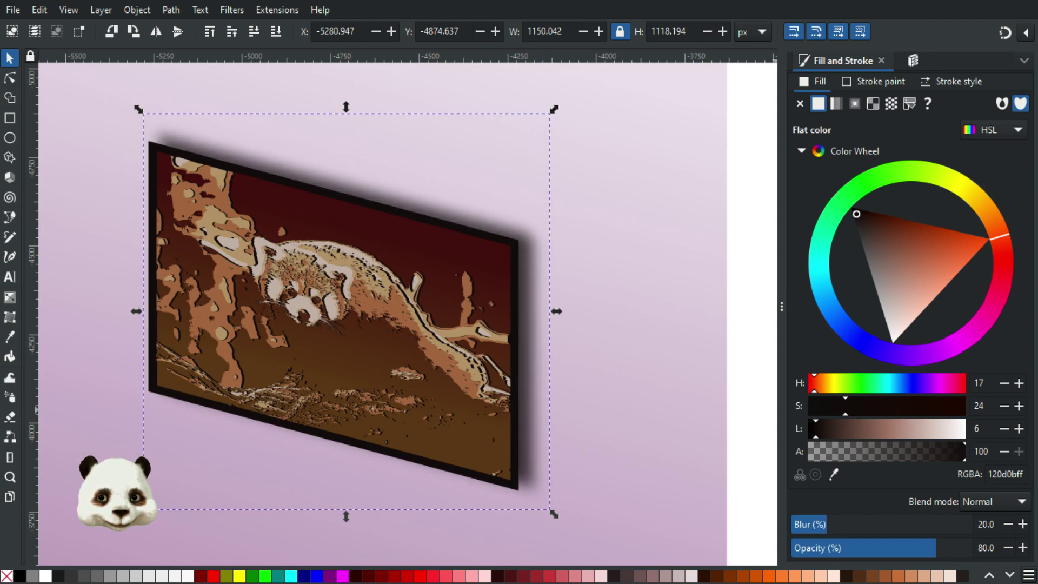
pyautogui.press('Left')
pyautogui.press('Left')
pyautogui.press('Up')
pyautogui.press('Up')
pyautogui.press('Left')
pyautogui.press('Left')
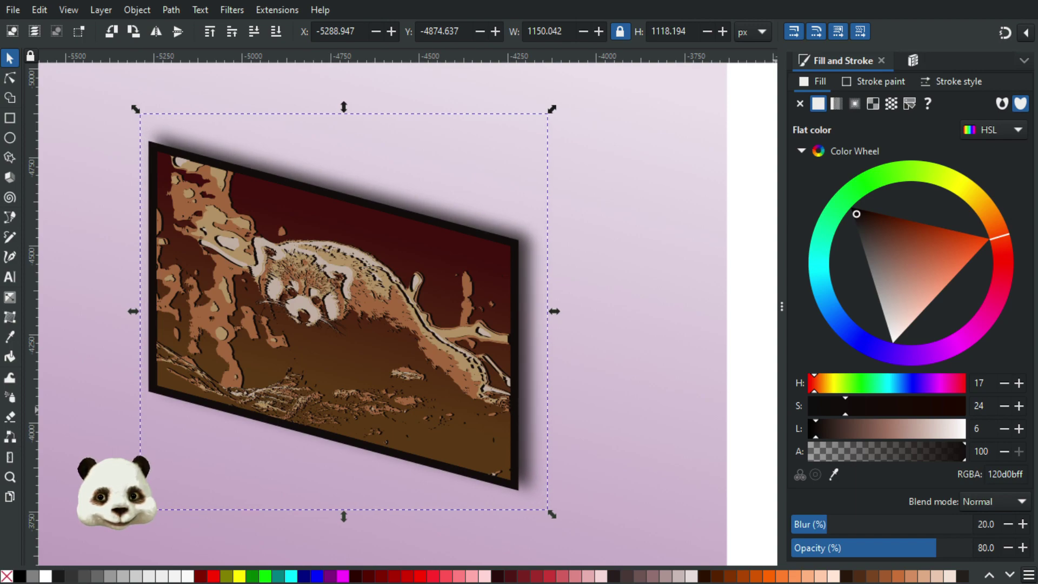
pyautogui.press('Left')
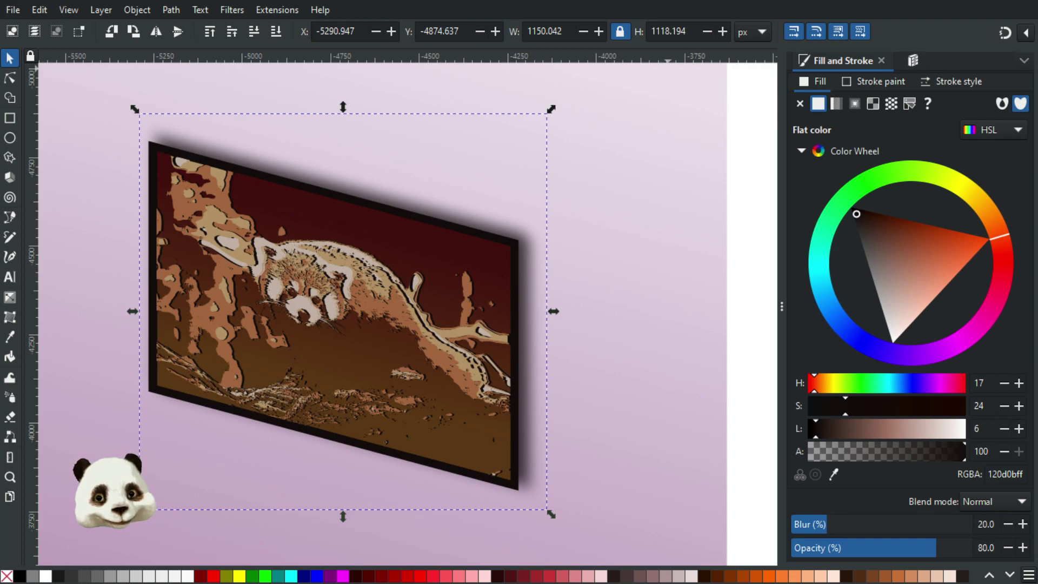
# Select the gradient wall and nudge it 20 px to the right.
pyautogui.scroll(-3, 655, 411)
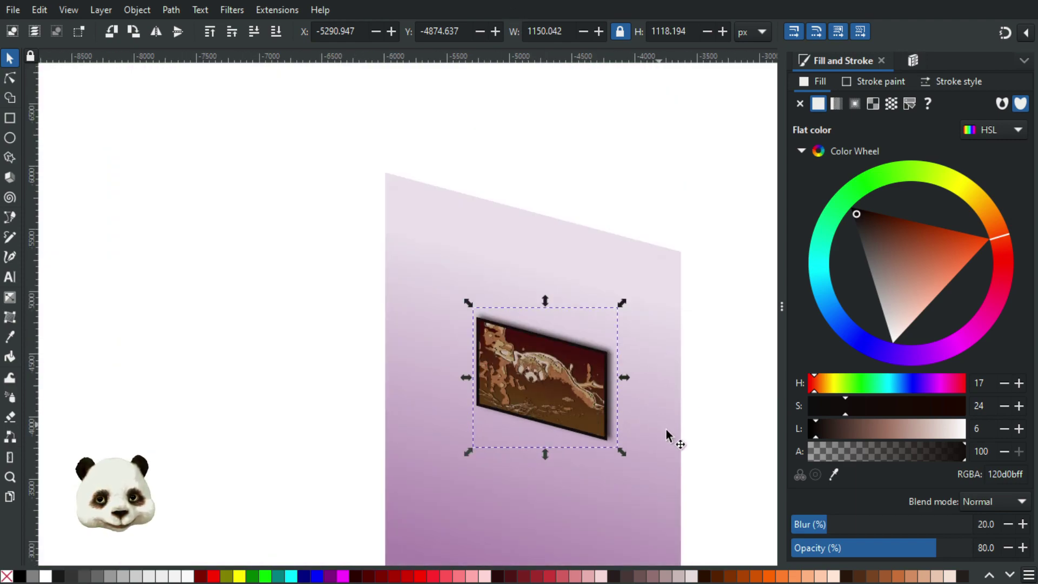
pyautogui.click(666, 431)
pyautogui.scroll(-5, 689, 346)
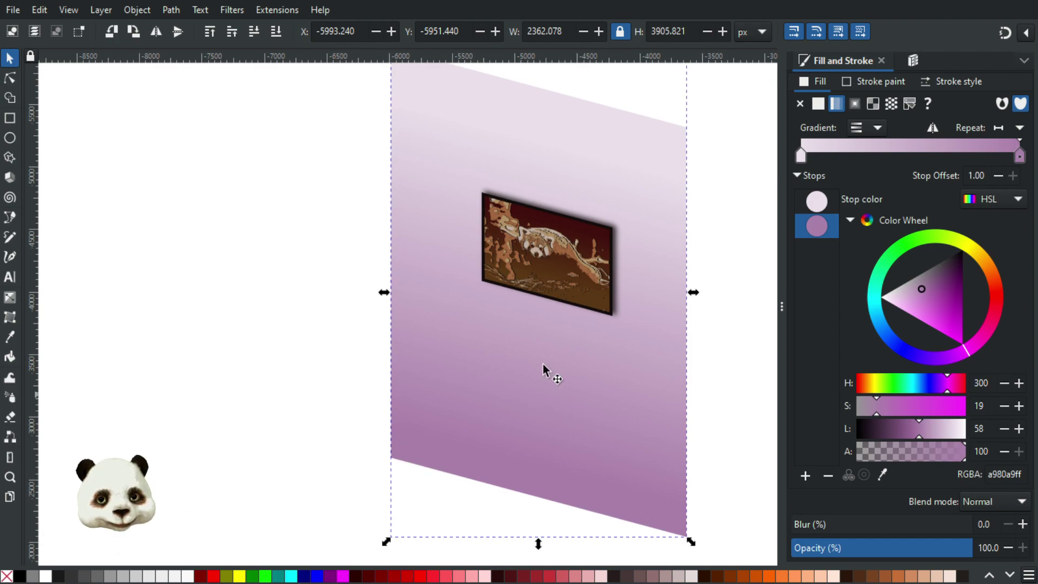
pyautogui.scroll(1, 641, 225)
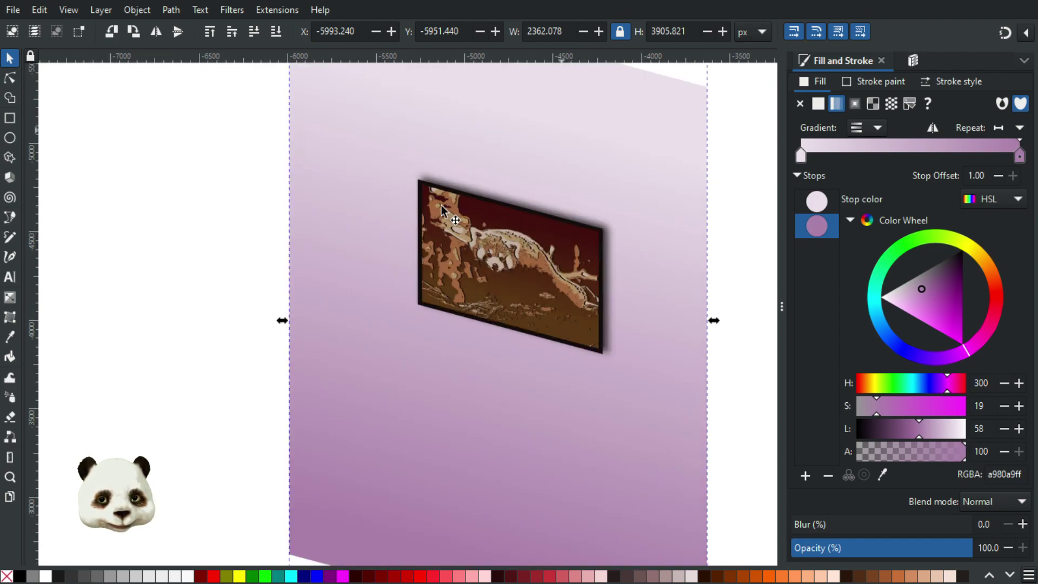
pyautogui.scroll(1, 557, 255)
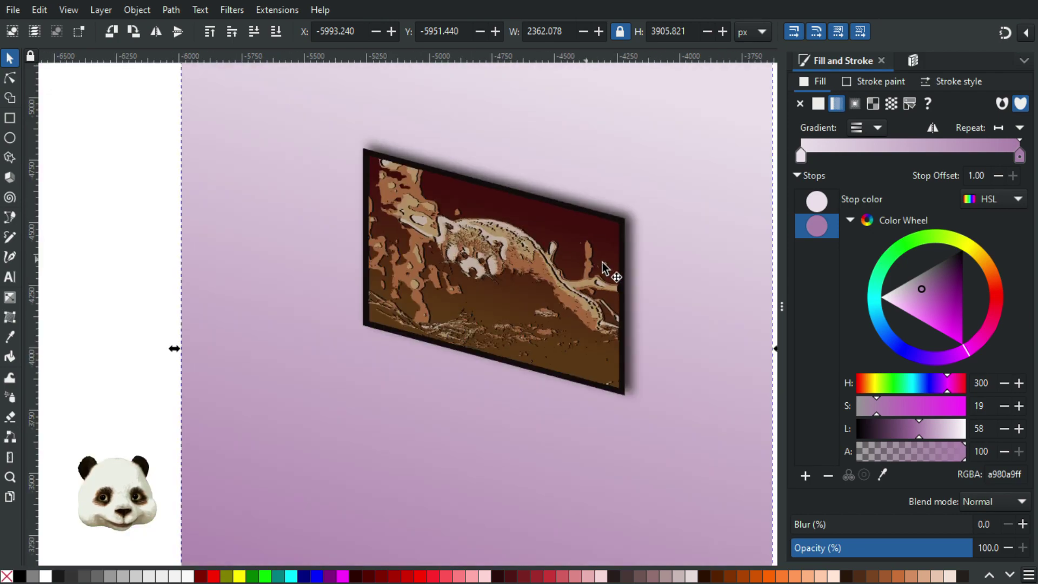
pyautogui.scroll(-2, 557, 286)
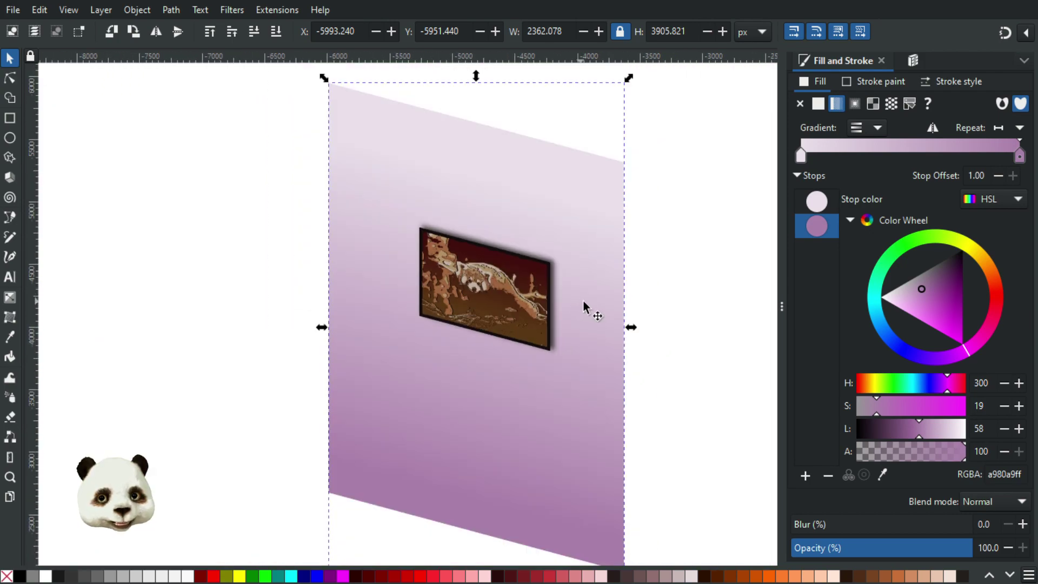
pyautogui.scroll(1, 630, 317)
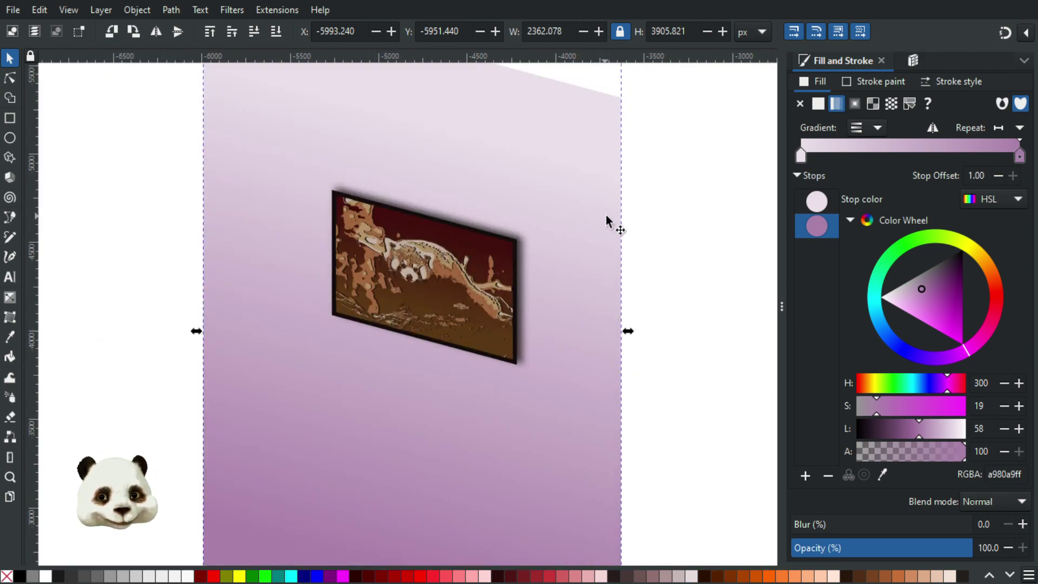
pyautogui.hotkey('shift', 'Right')
pyautogui.hotkey('shift', 'Right')
pyautogui.hotkey('shift', 'Right')
pyautogui.hotkey('shift', 'Right')
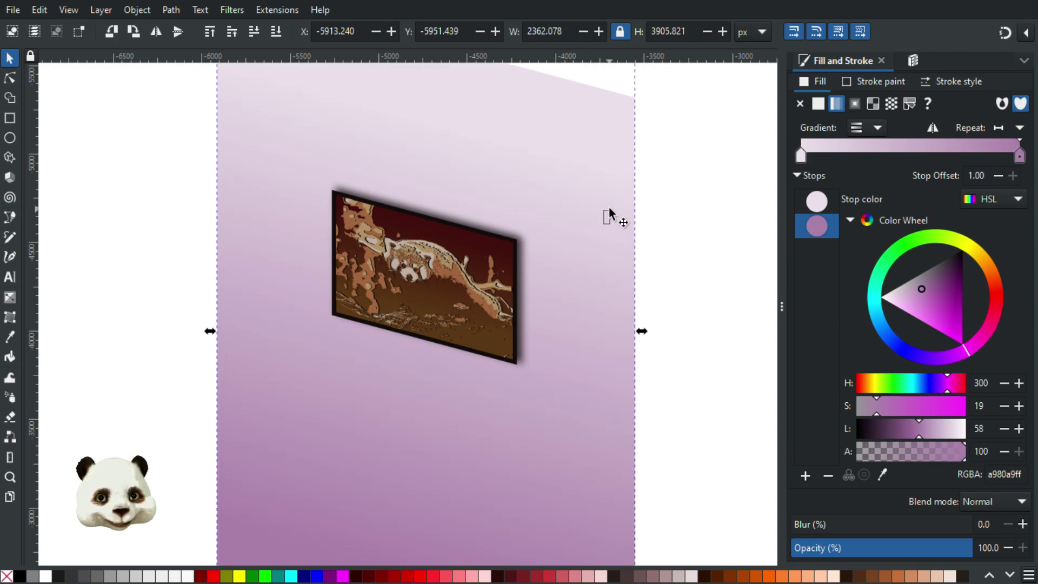
pyautogui.press('Escape')
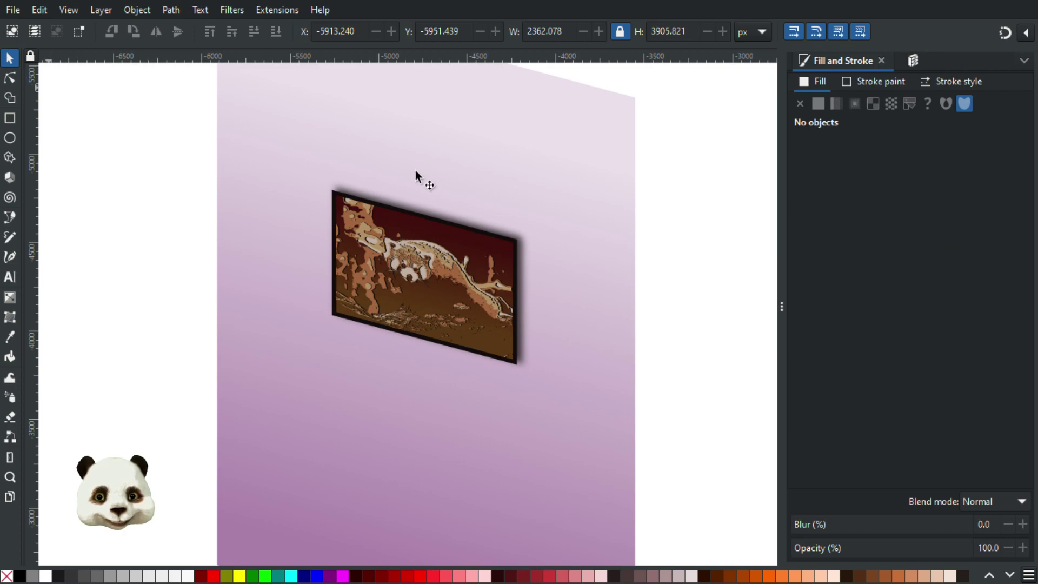
# Drag the wall slightly up and right to X -5883.184, Y -5981.495.
pyautogui.click(617, 354)
pyautogui.moveTo(616, 354); pyautogui.dragTo(618, 341)
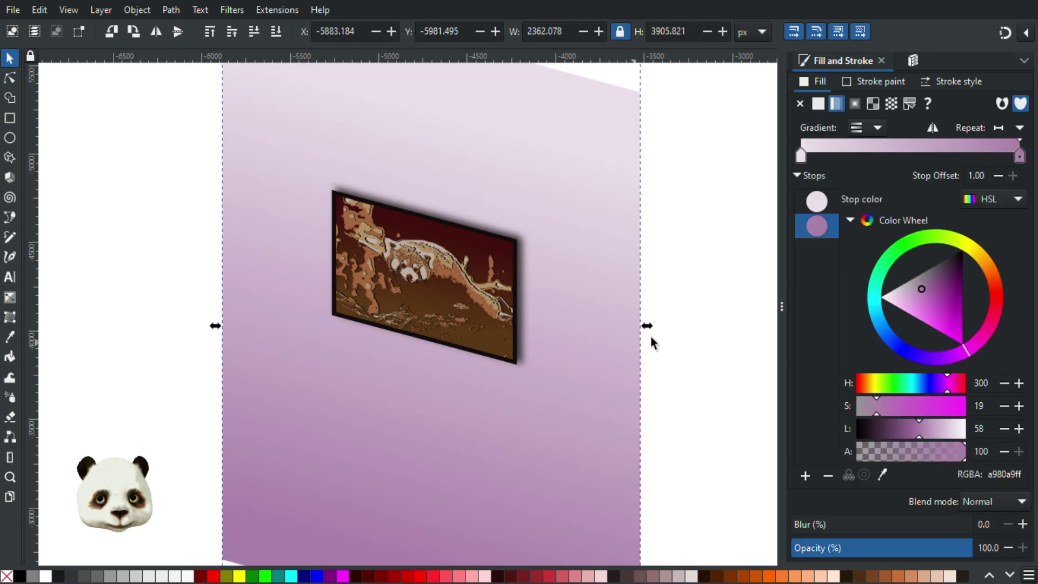
pyautogui.click(674, 284)
pyautogui.scroll(-2, 675, 285)
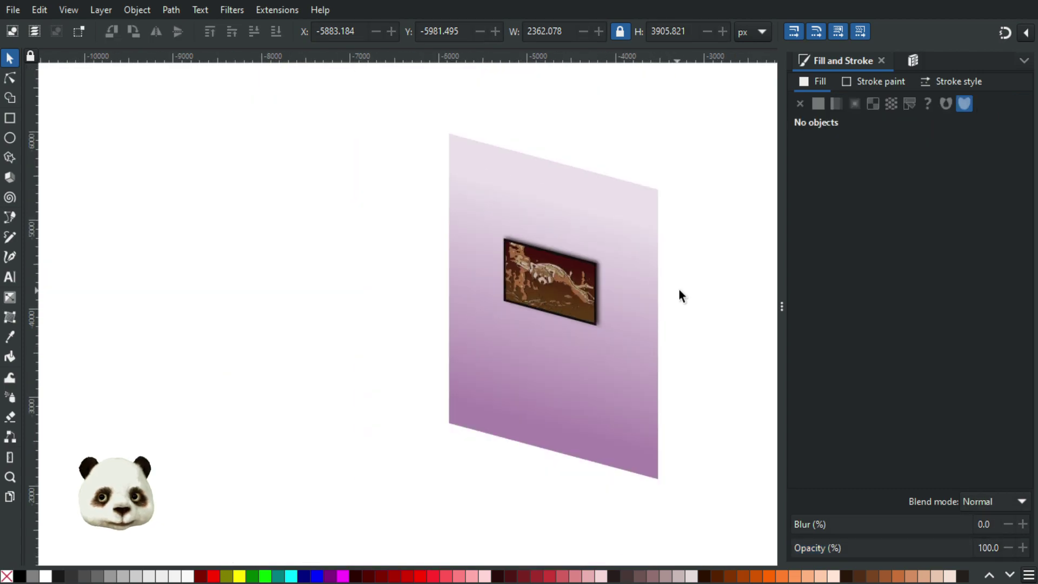
pyautogui.scroll(1, 670, 294)
# Select the dark frame's outline path with the Node tool.
pyautogui.scroll(2, 543, 283)
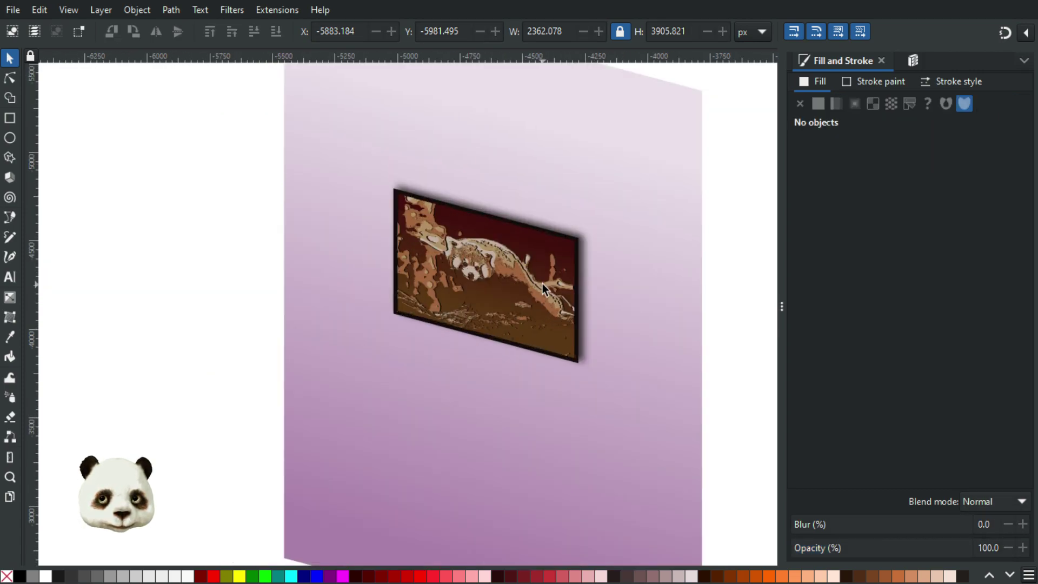
pyautogui.hscroll(2, 665, 270)
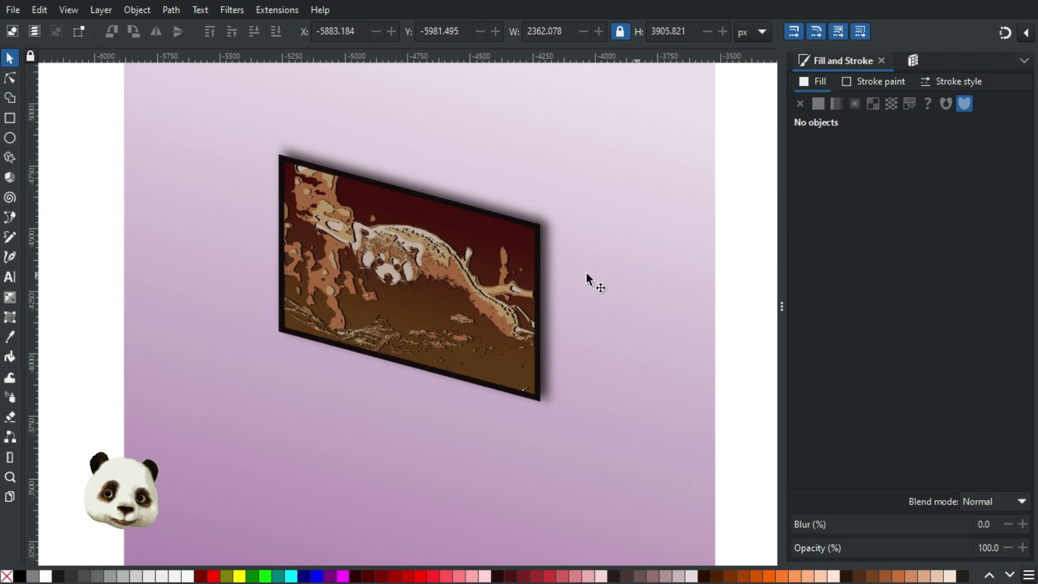
pyautogui.scroll(1, 373, 166)
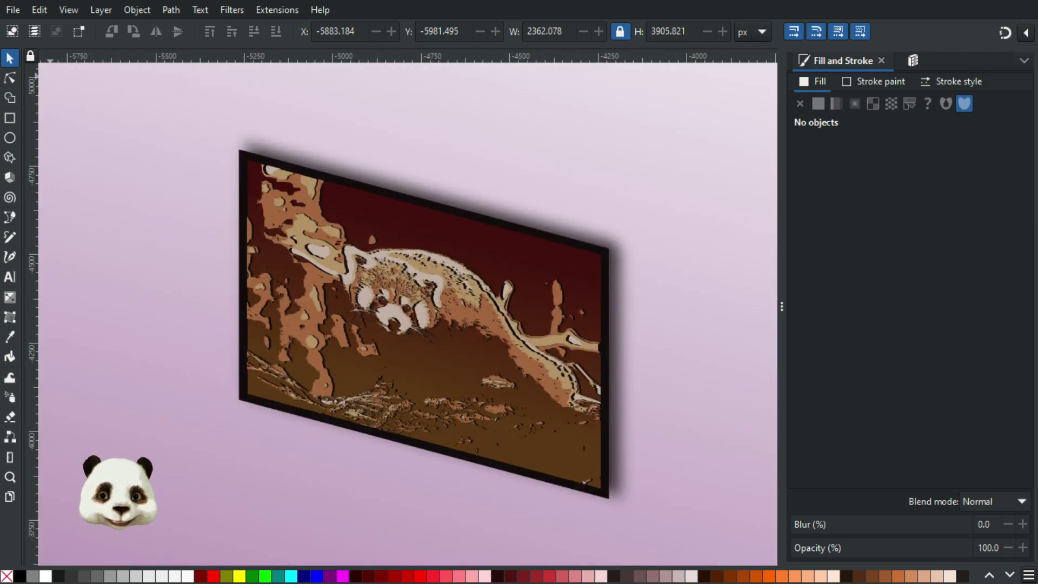
pyautogui.click(11, 79)
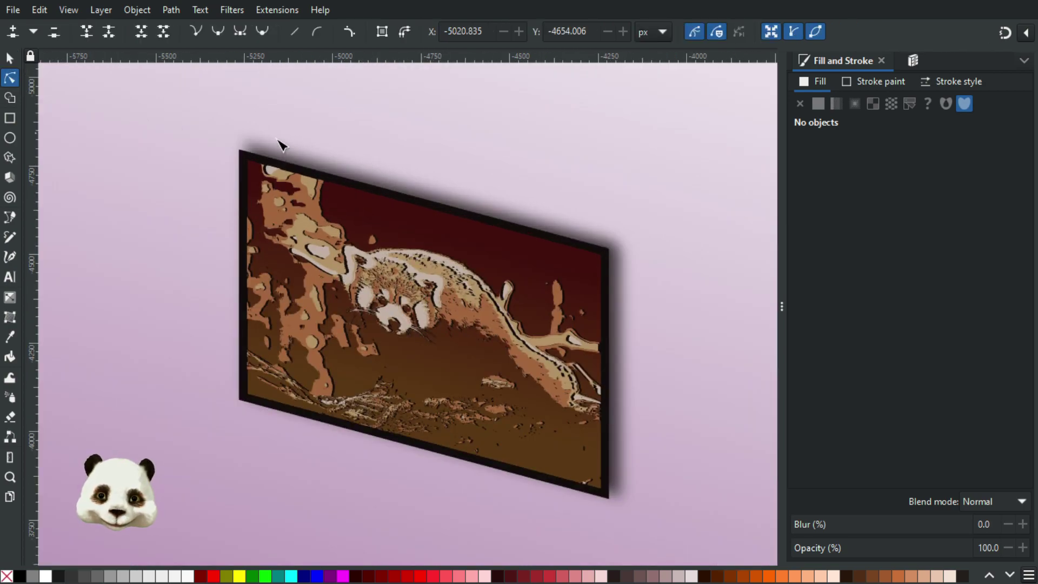
pyautogui.click(252, 156)
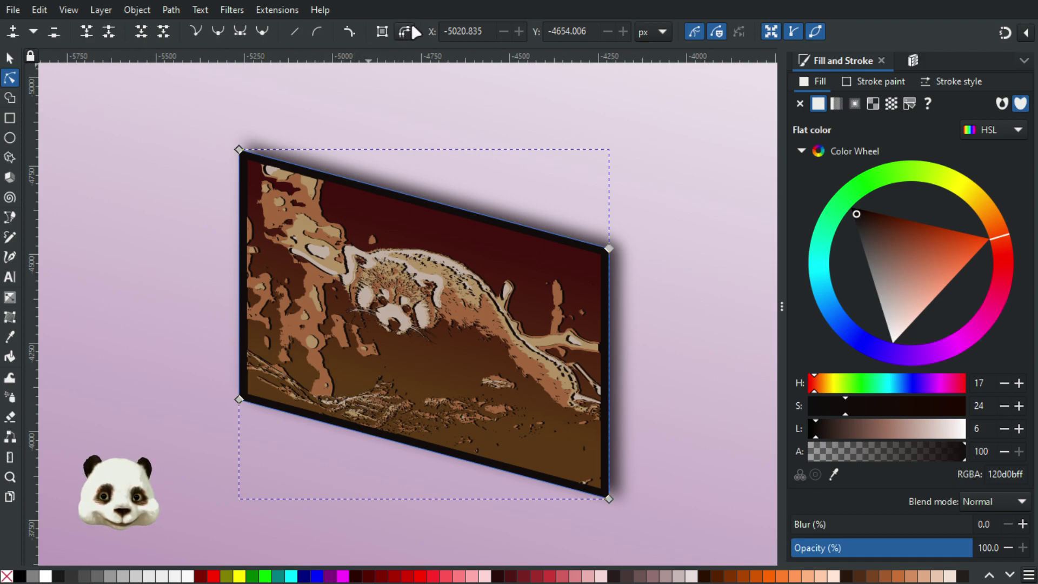
pyautogui.scroll(2, 641, 276)
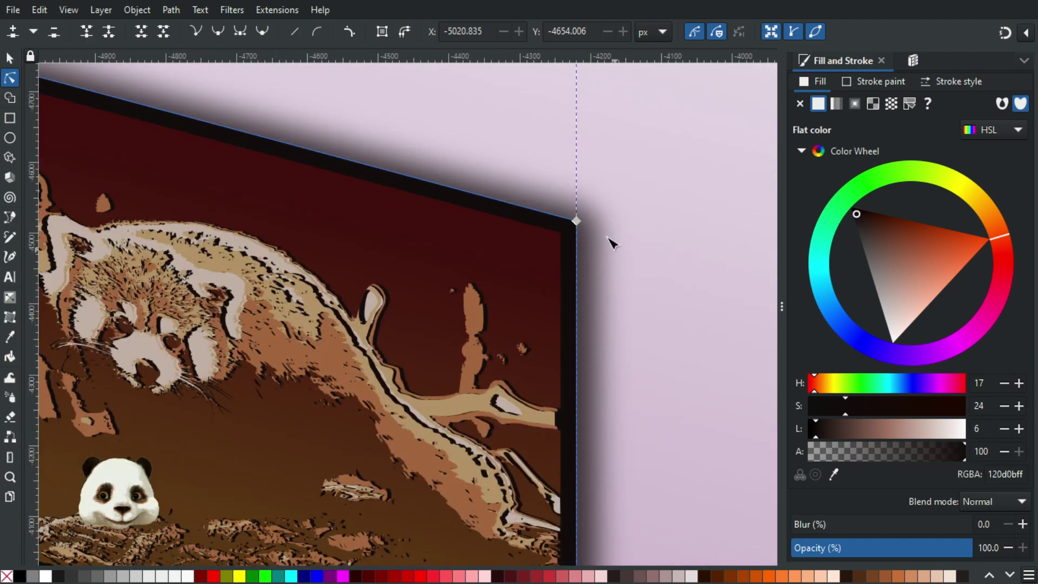
pyautogui.click(405, 31)
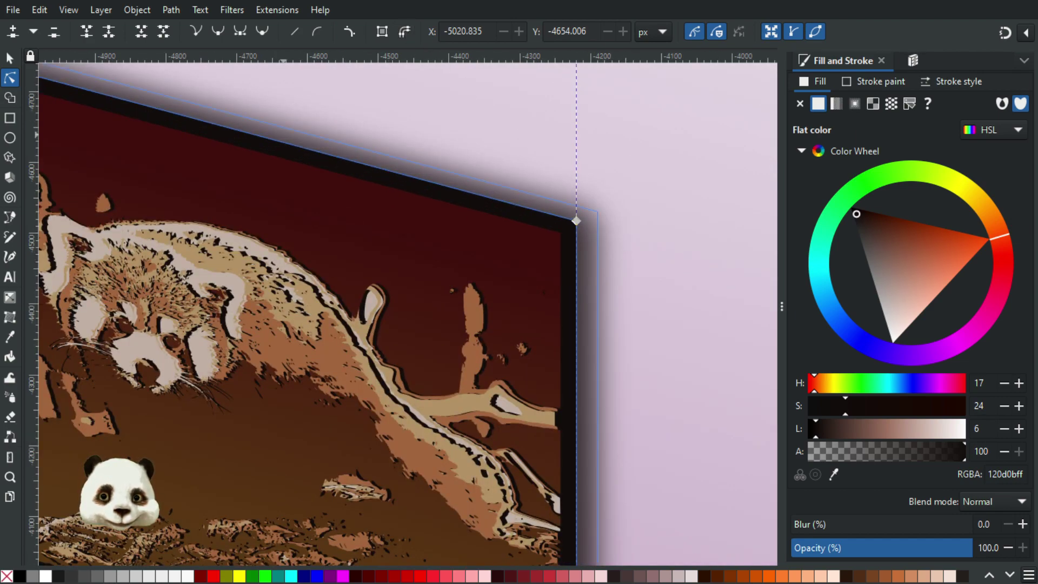
pyautogui.click(9, 57)
pyautogui.click(10, 78)
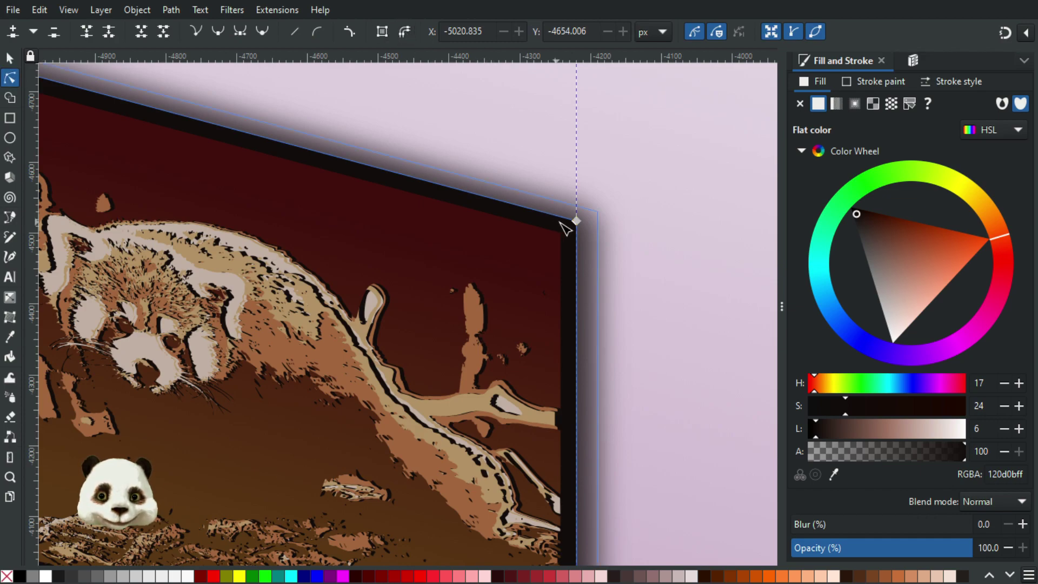
# Select the frame's top-right corner node and apply the Add Corners path effect.
pyautogui.click(576, 221)
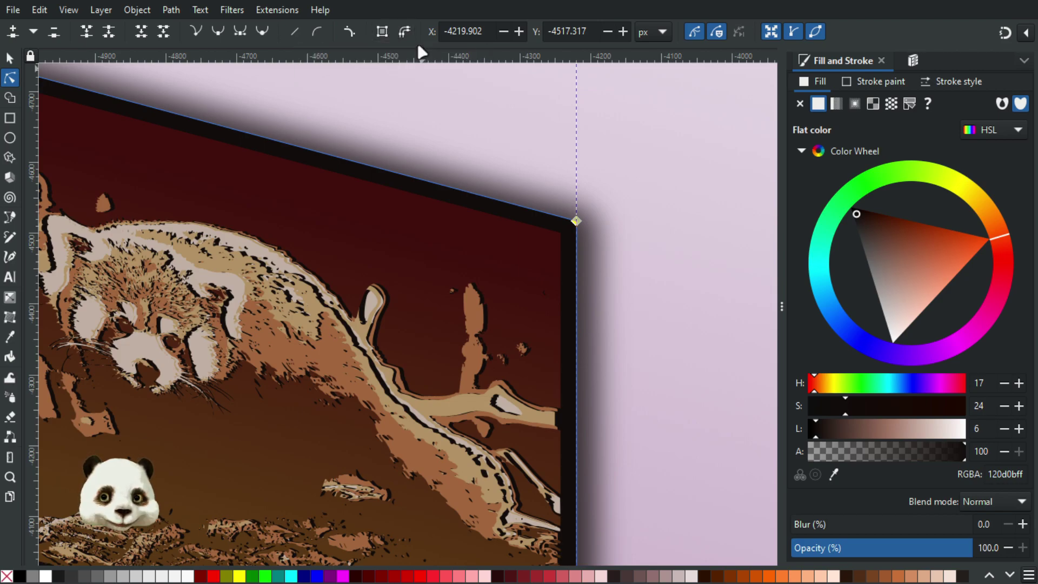
pyautogui.scroll(-4, 597, 276)
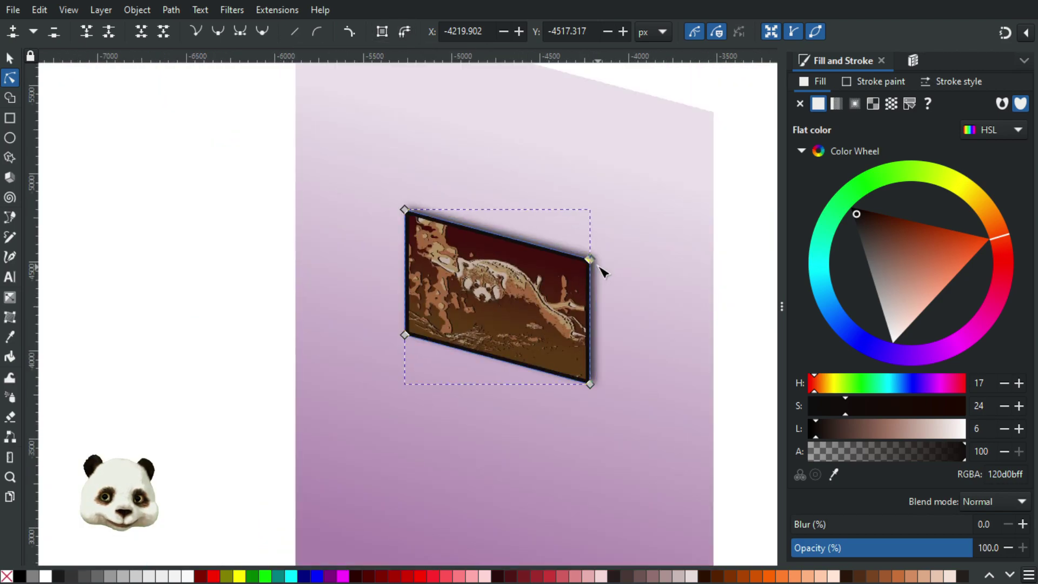
pyautogui.scroll(2, 597, 273)
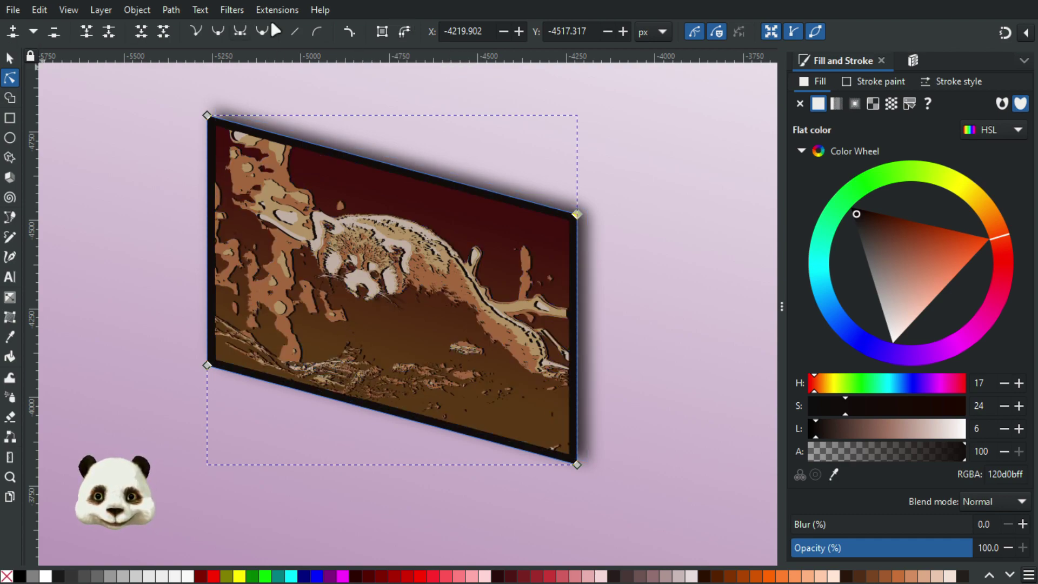
pyautogui.click(346, 32)
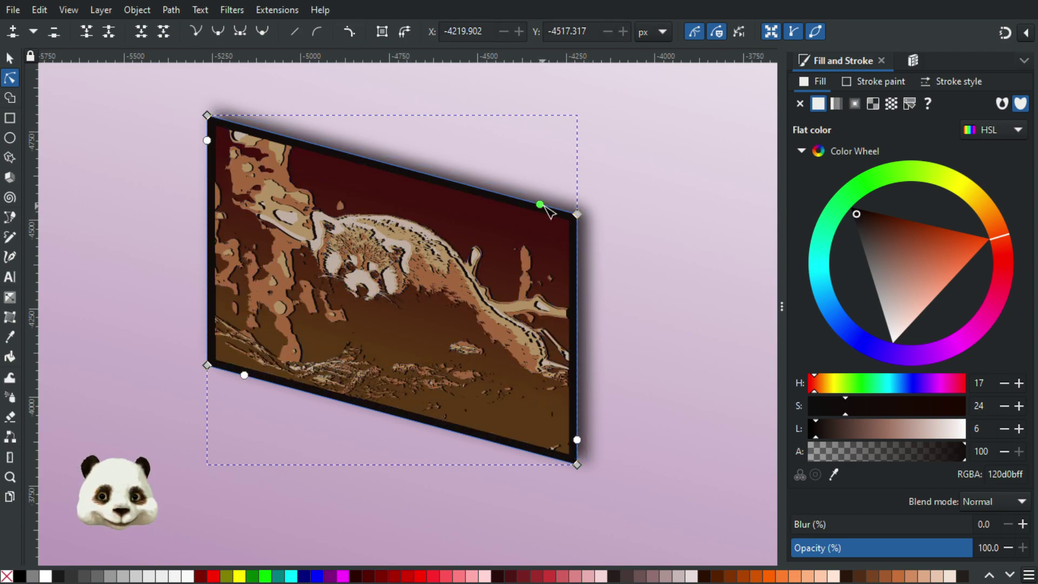
# Drag the rounding handles to round the frame's top-right and bottom-right corners.
pyautogui.moveTo(544, 206); pyautogui.dragTo(574, 215)
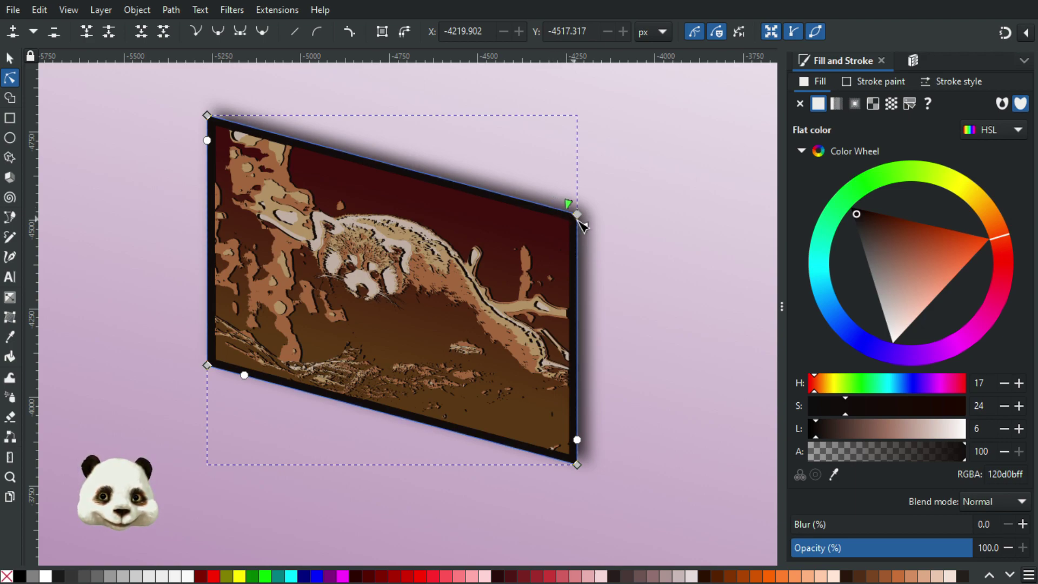
pyautogui.scroll(3, 584, 223)
pyautogui.scroll(-4, 578, 212)
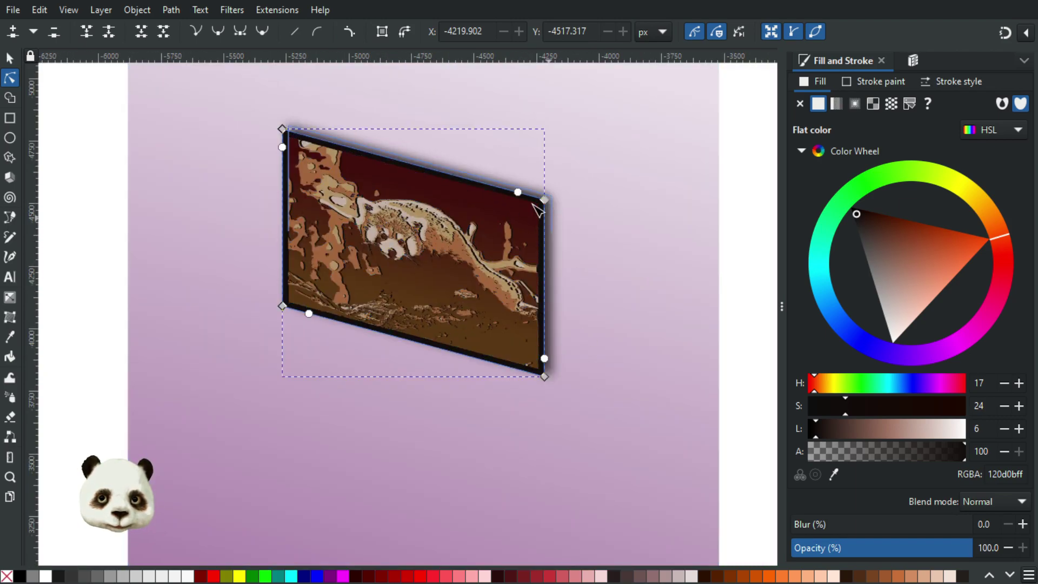
pyautogui.scroll(1, 536, 269)
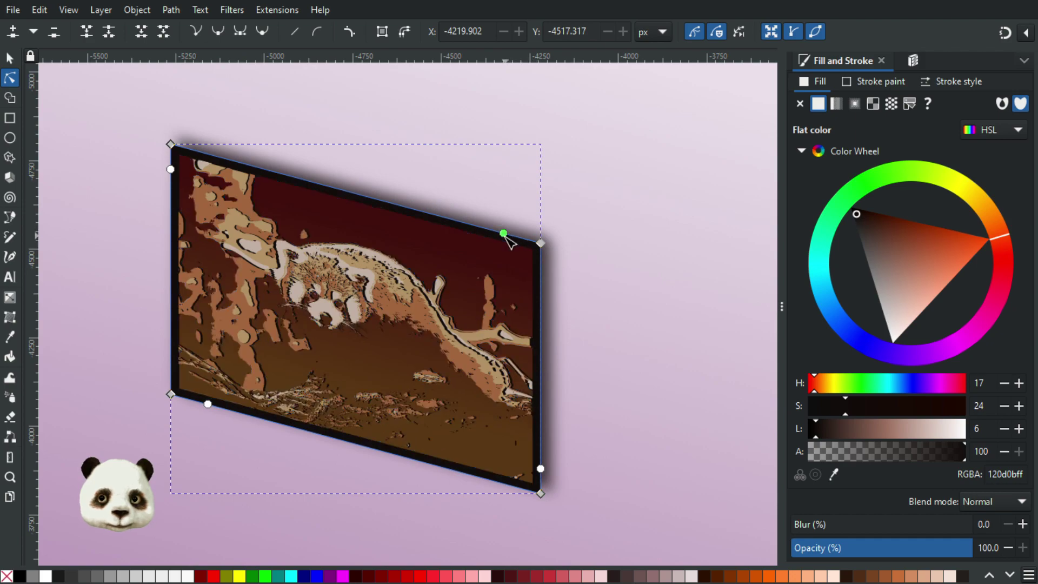
pyautogui.moveTo(506, 236)
pyautogui.mouseDown()
pyautogui.moveTo(522, 242)
pyautogui.moveTo(506, 242)
pyautogui.mouseUp()
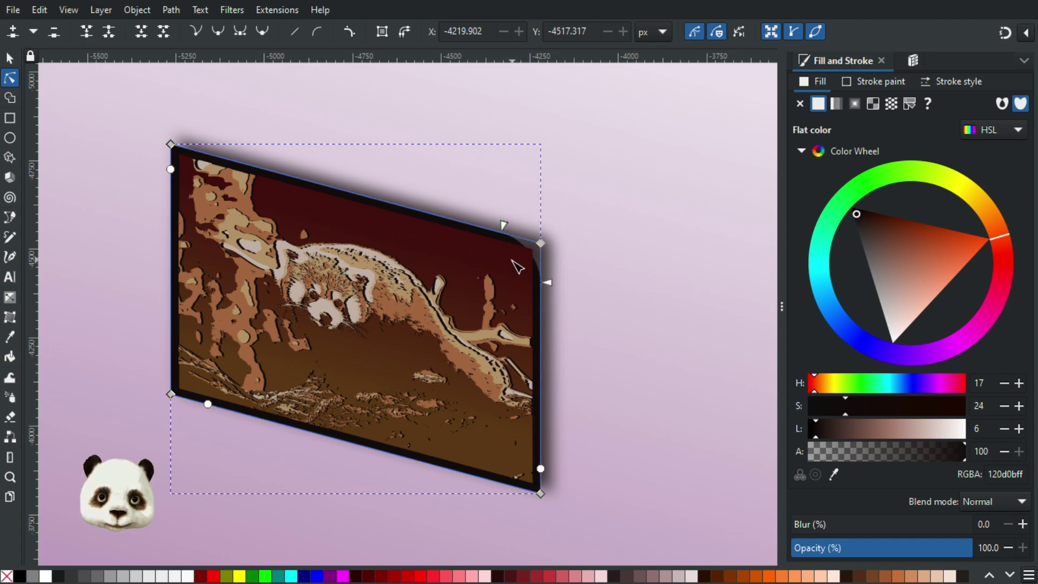
pyautogui.click(541, 468)
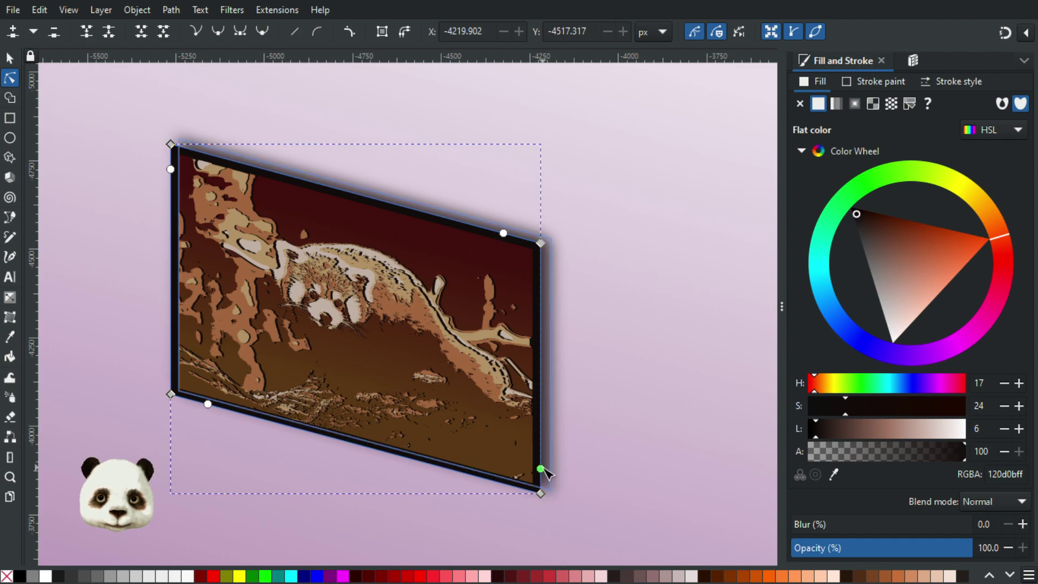
pyautogui.moveTo(541, 469); pyautogui.dragTo(548, 479)
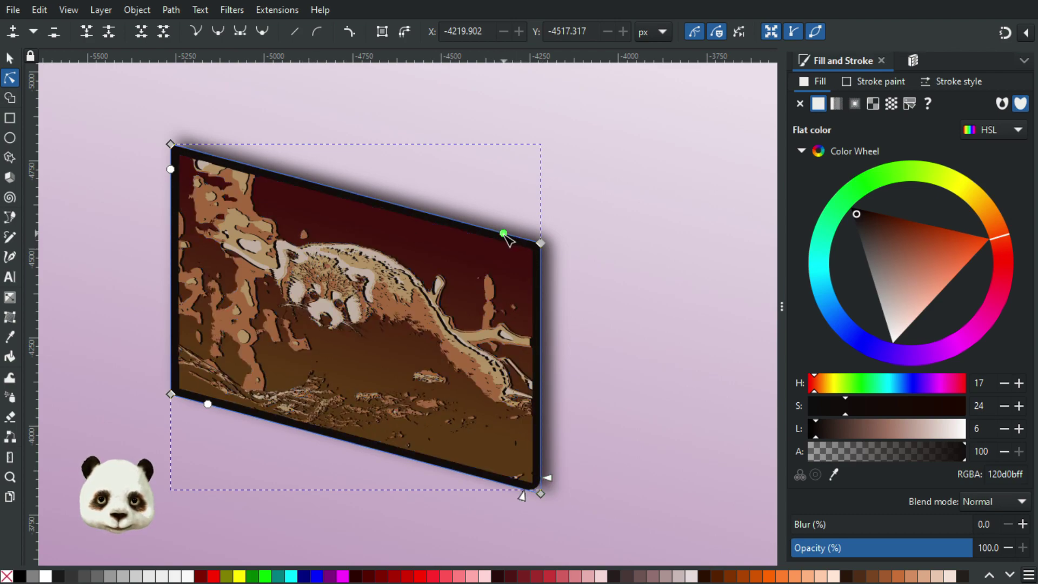
# Apply rounding to the top-left and bottom-left corners through their handles.
pyautogui.click(503, 233)
pyautogui.press('Delete')
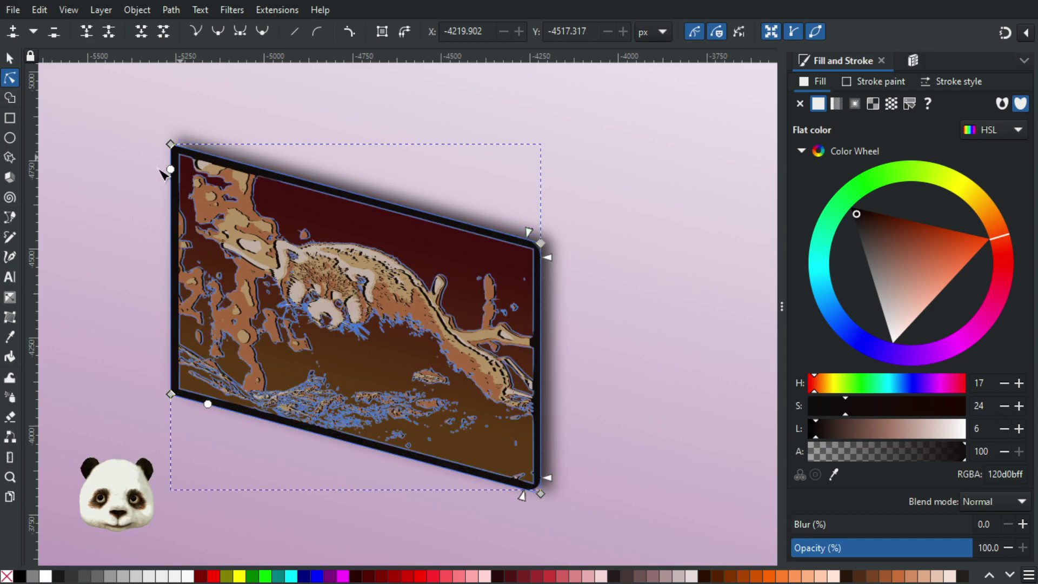
pyautogui.click(172, 169)
pyautogui.press('Delete')
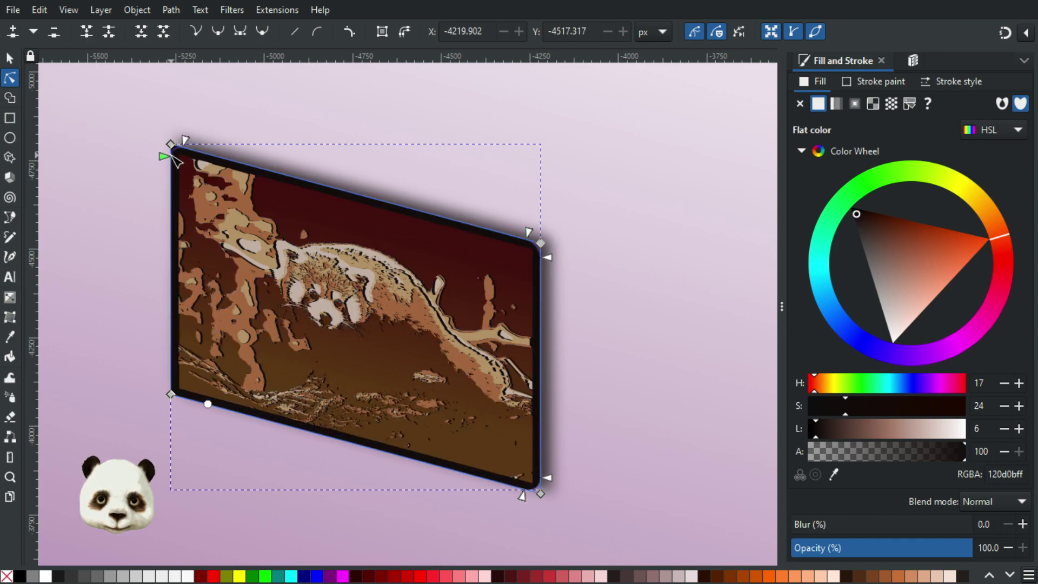
pyautogui.click(208, 404)
pyautogui.press('Delete')
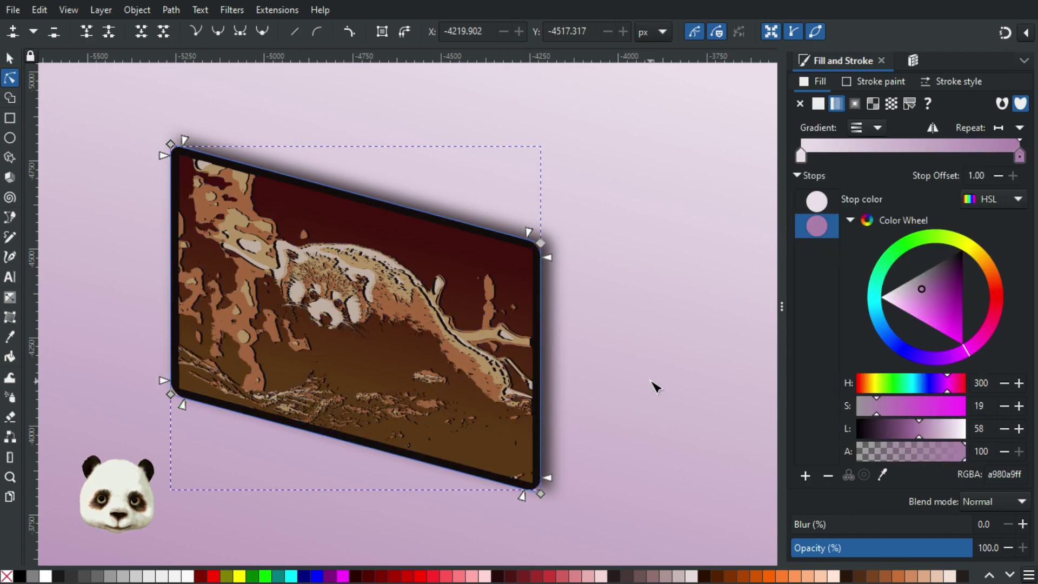
# Bend the red panda outline's right-hand corner slightly downward to follow the tilted frame.
pyautogui.press('Escape')
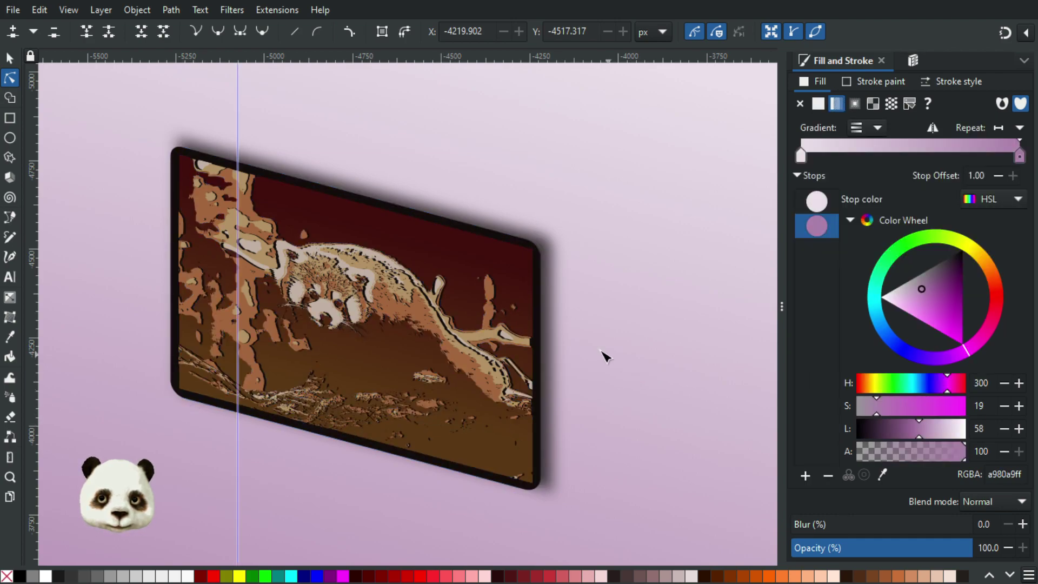
pyautogui.click(528, 248)
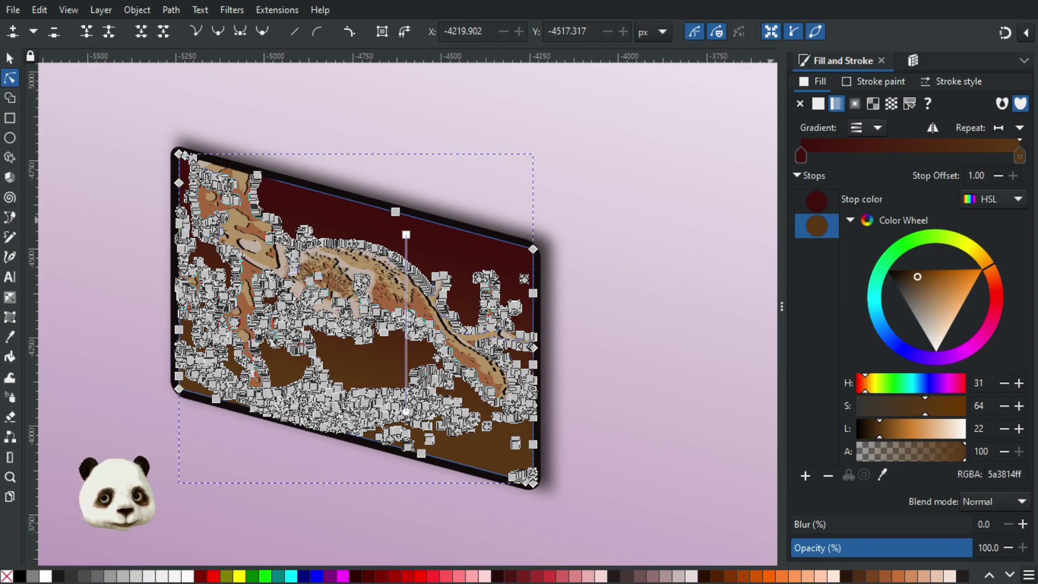
pyautogui.press('Escape')
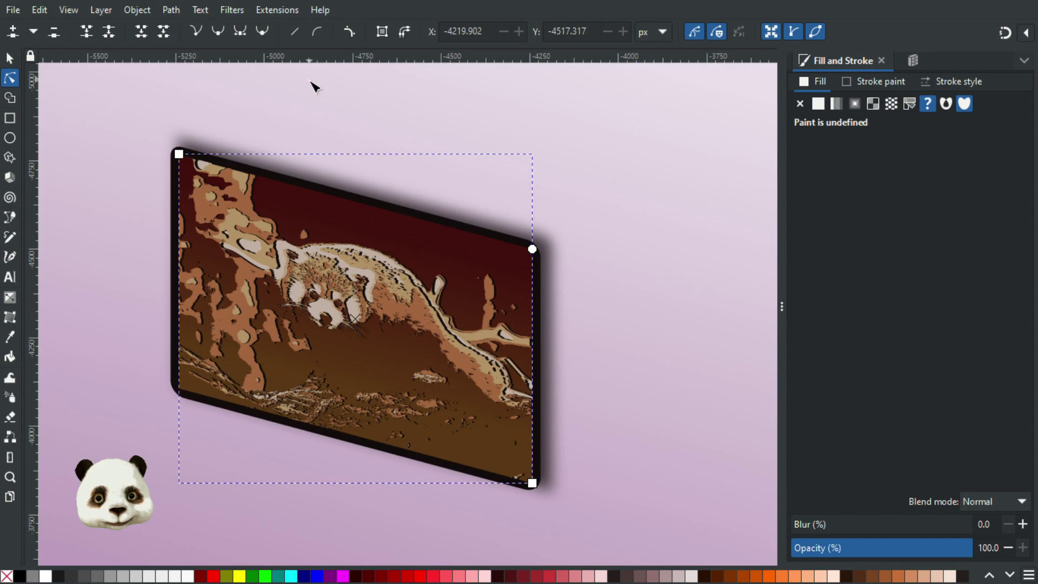
pyautogui.click(533, 250)
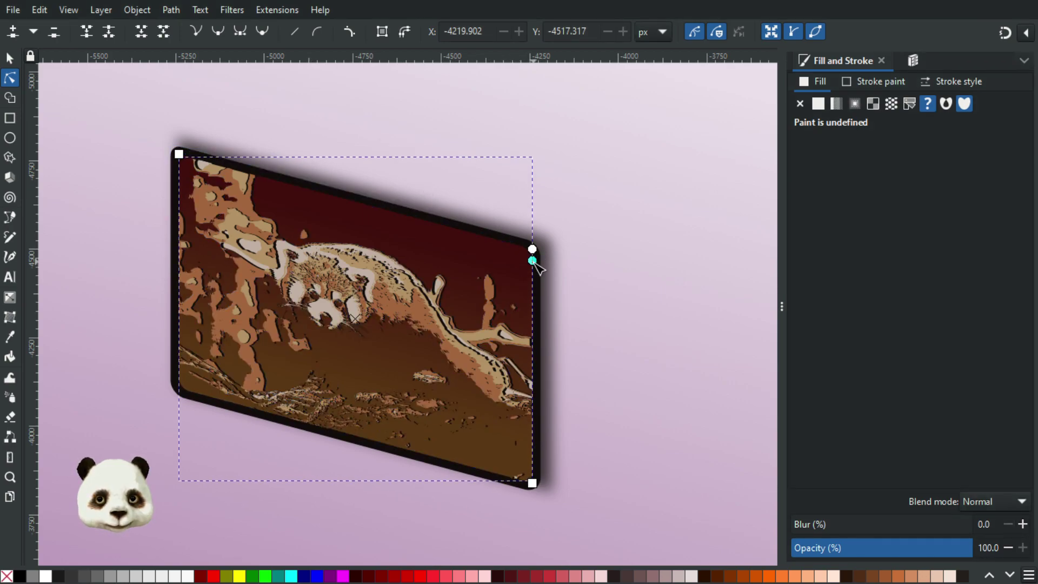
pyautogui.moveTo(533, 262); pyautogui.dragTo(533, 264)
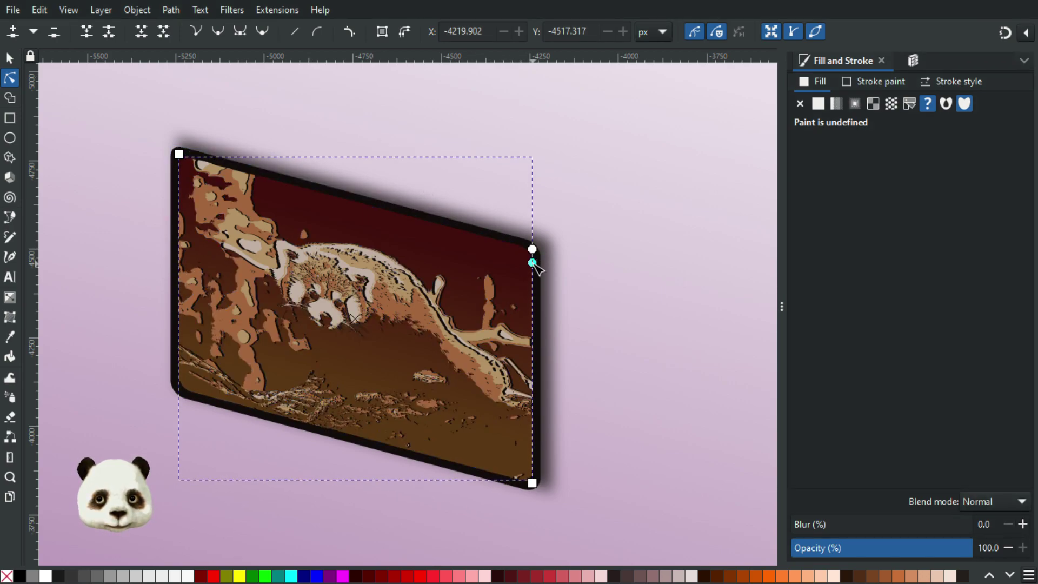
pyautogui.click(590, 254)
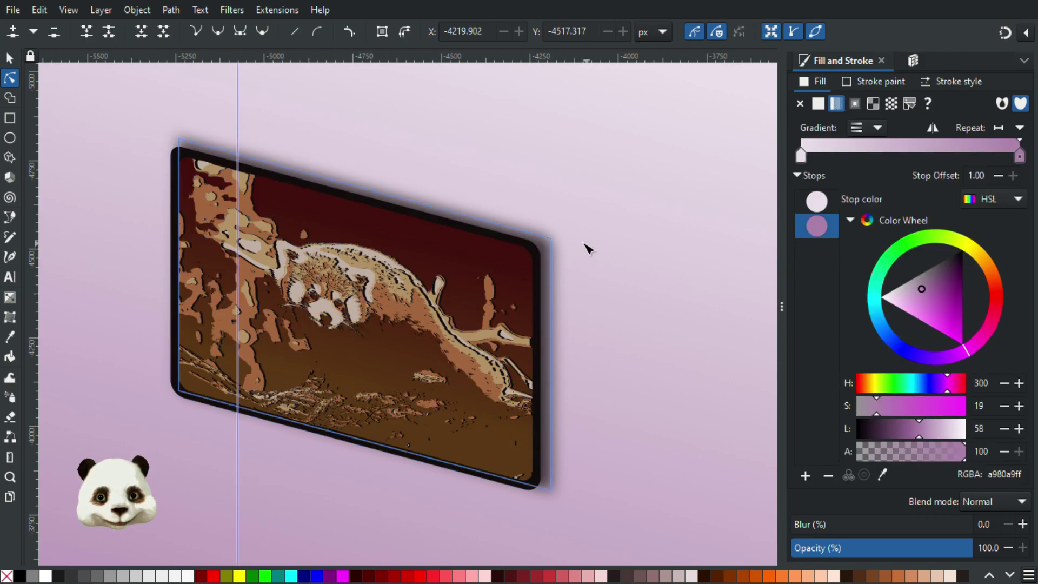
pyautogui.scroll(1, 54, 146)
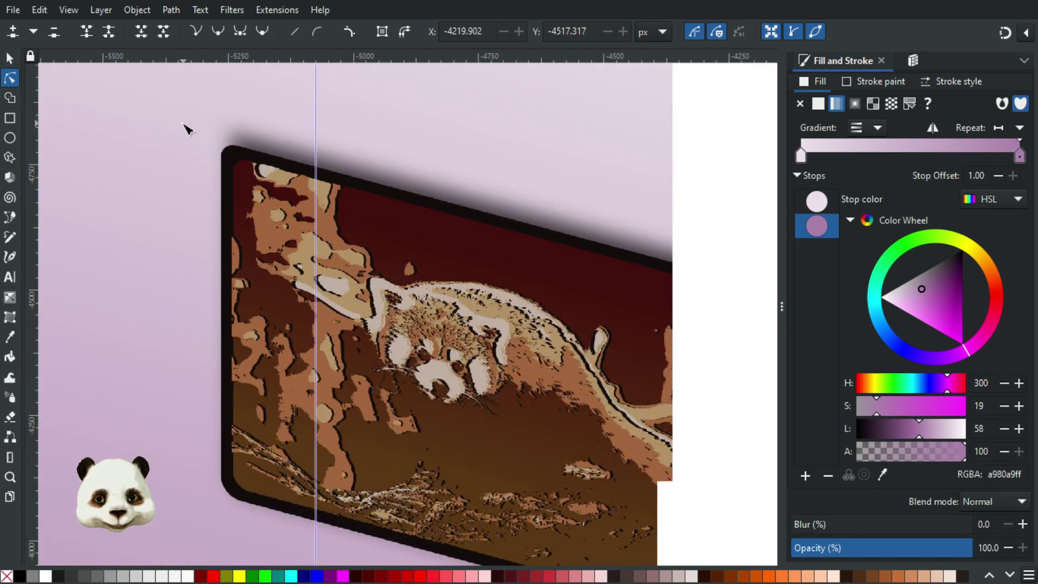
pyautogui.scroll(-1, 186, 129)
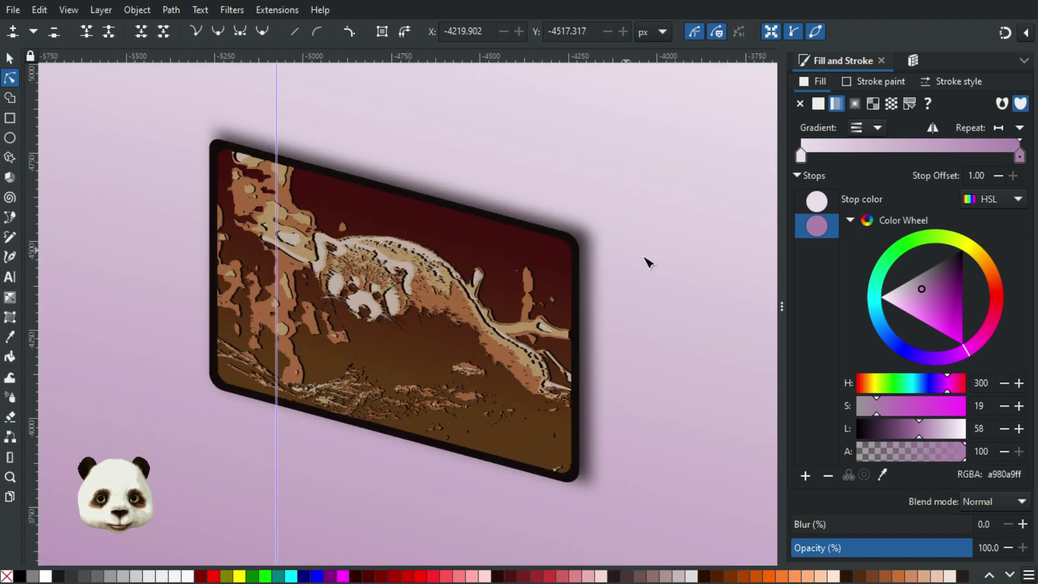
pyautogui.scroll(-1, 688, 246)
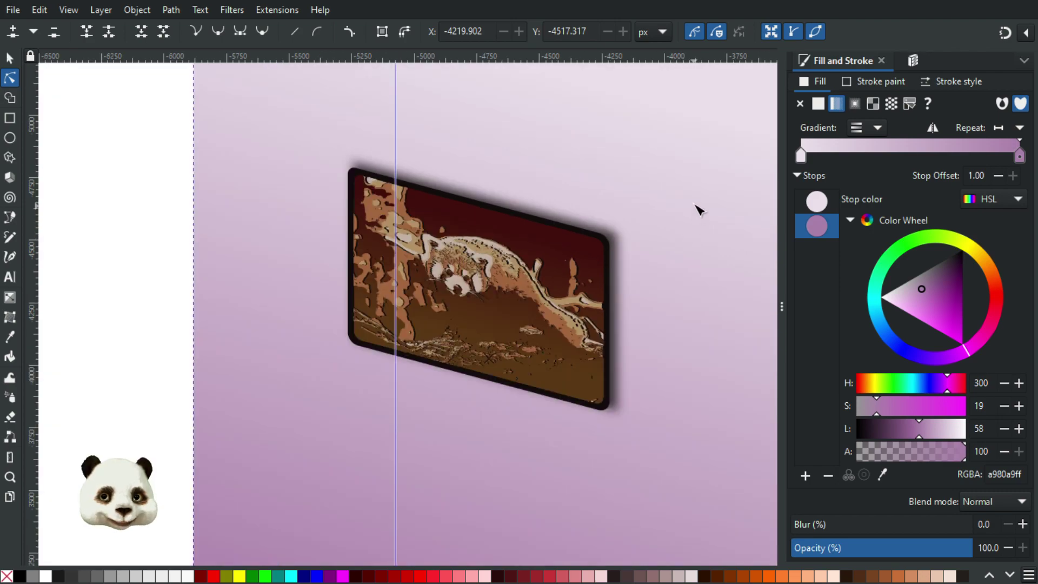
pyautogui.scroll(-1, 676, 200)
pyautogui.moveTo(669, 197); pyautogui.dragTo(561, 227)
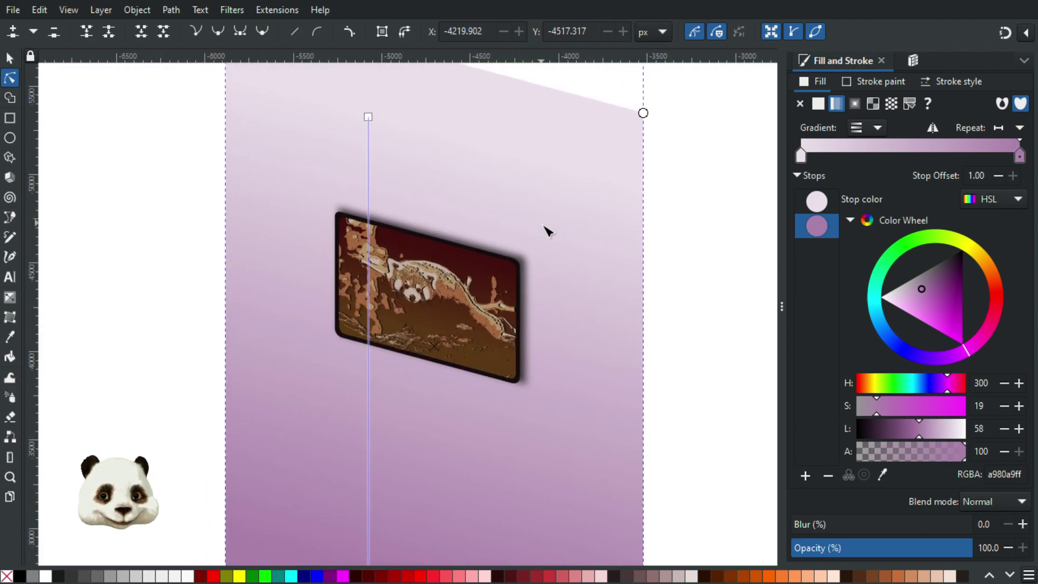
pyautogui.scroll(2, 547, 232)
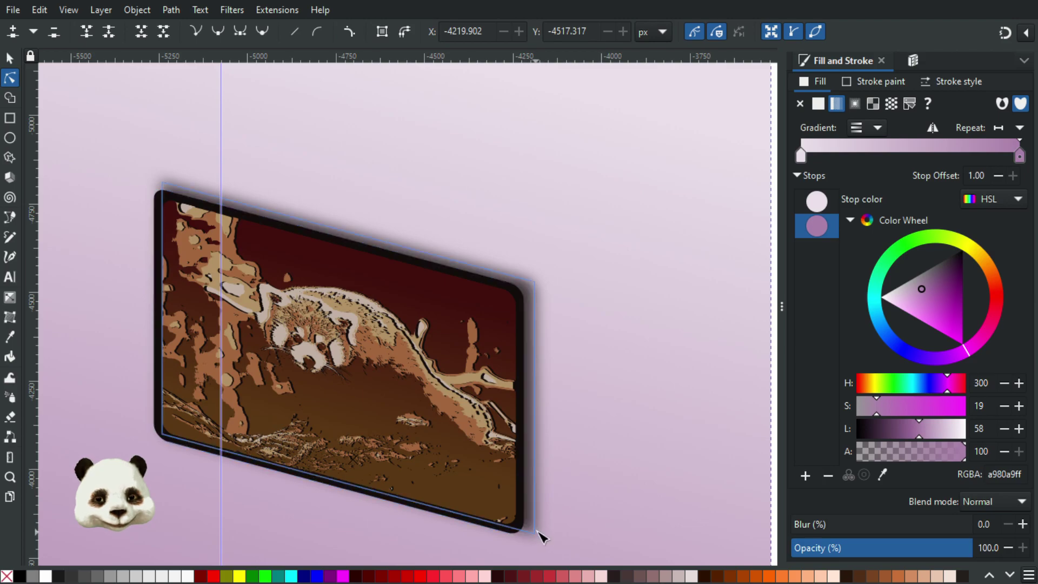
pyautogui.scroll(2, 541, 535)
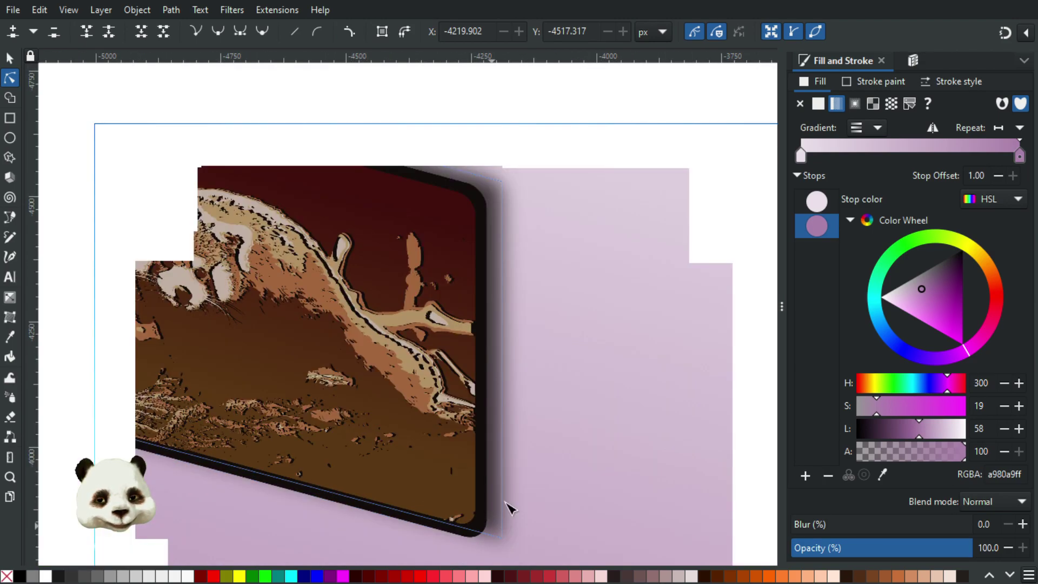
pyautogui.scroll(-1, 546, 449)
pyautogui.scroll(-1, 557, 425)
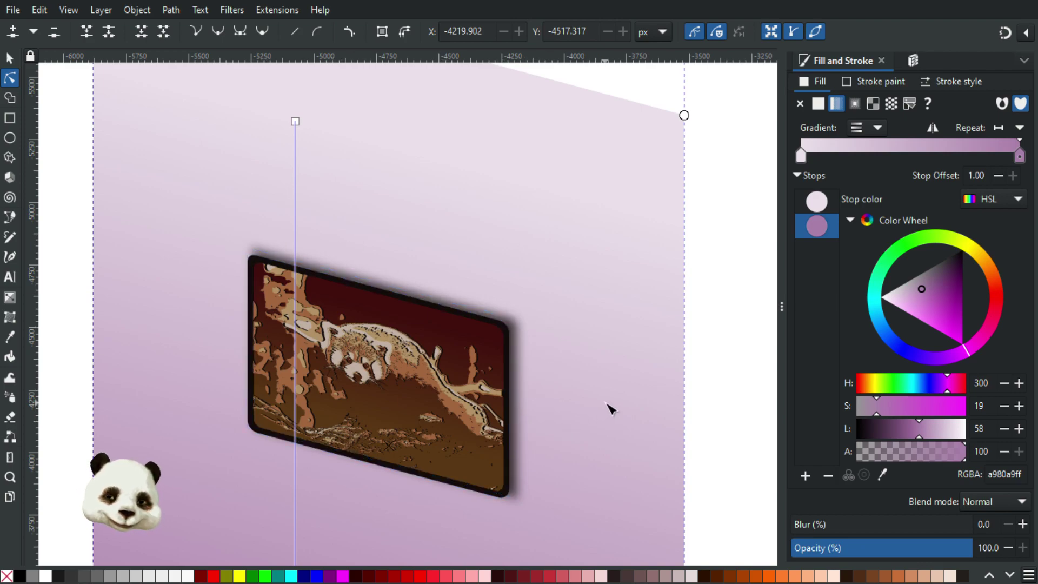
pyautogui.press('s')
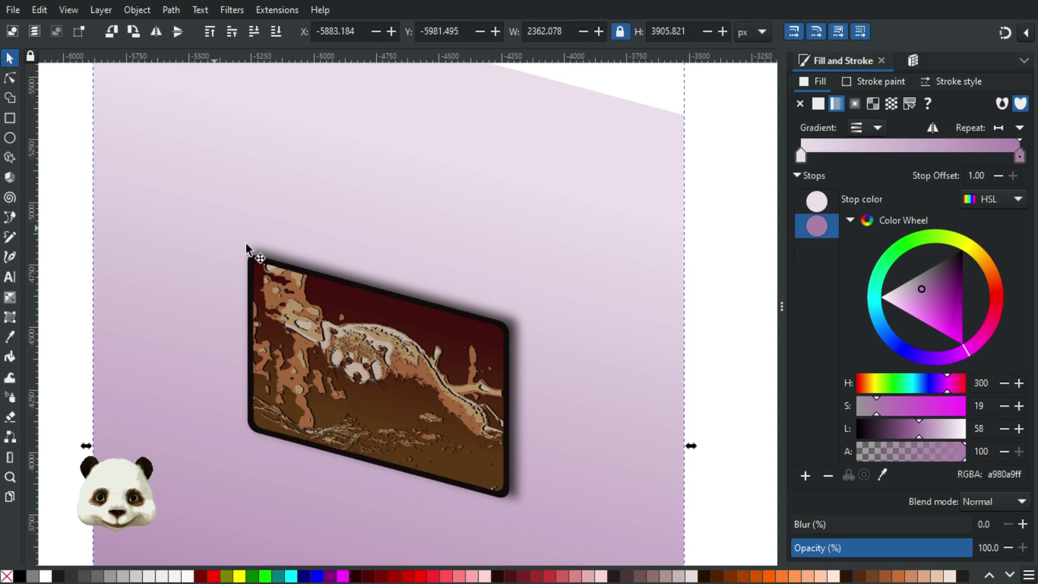
# Select the dark frame inside the group and raise it above the red panda image.
pyautogui.click(251, 261)
pyautogui.scroll(3, 248, 441)
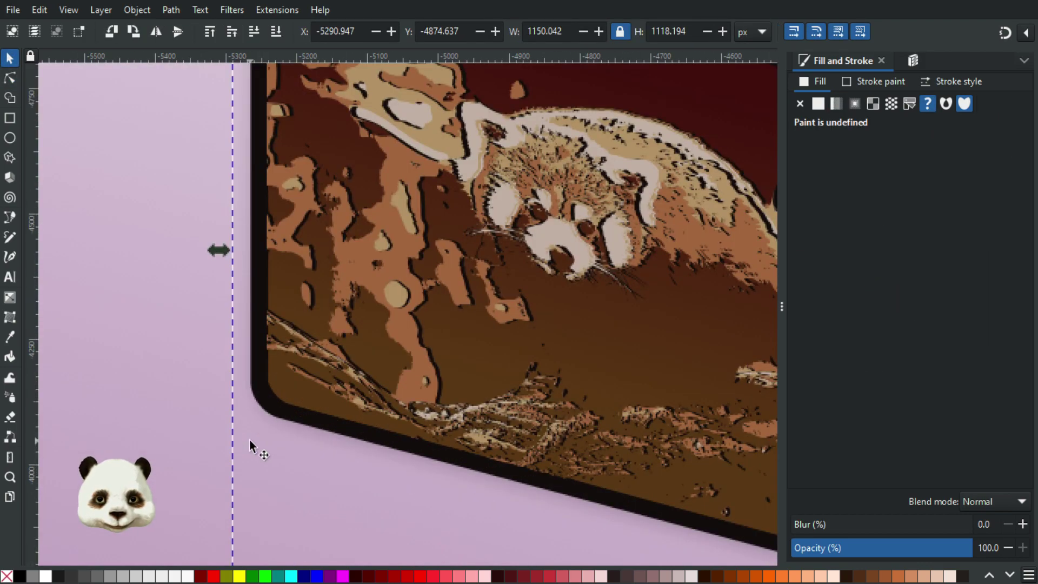
pyautogui.scroll(-3, 273, 411)
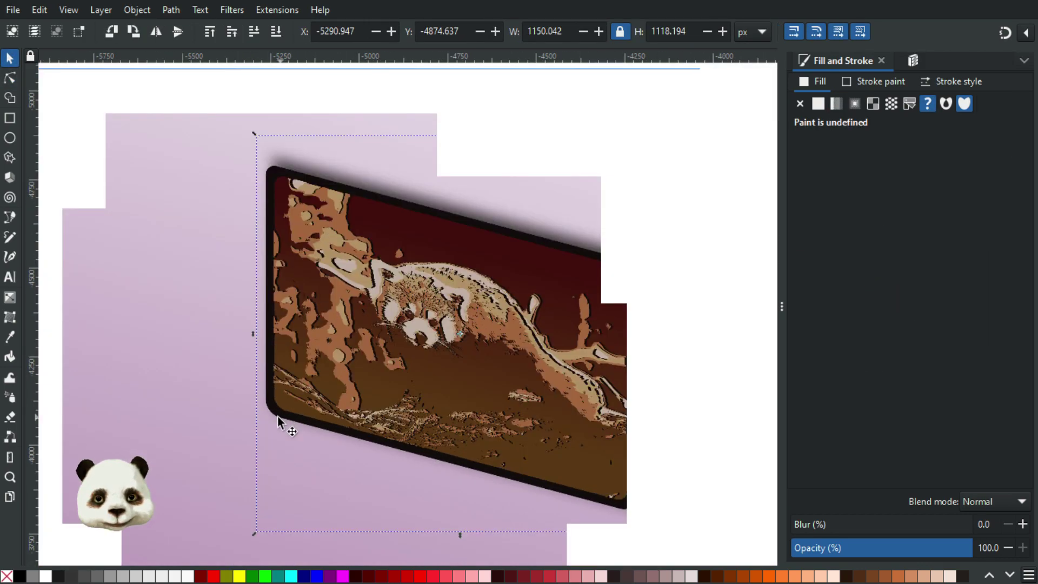
pyautogui.scroll(2, 505, 482)
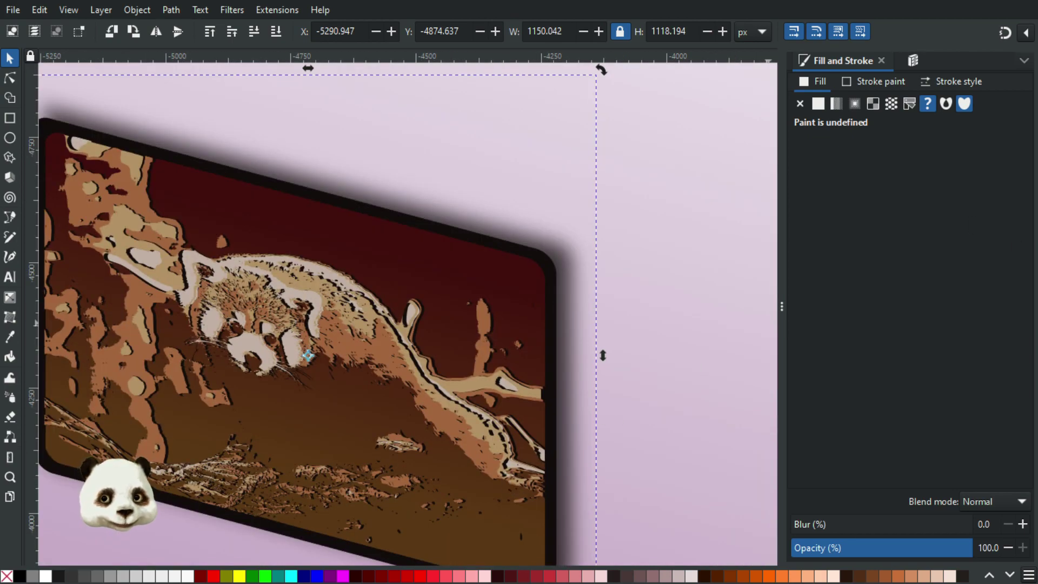
pyautogui.keyDown('ctrl'); pyautogui.click(295, 362); pyautogui.keyUp('ctrl')
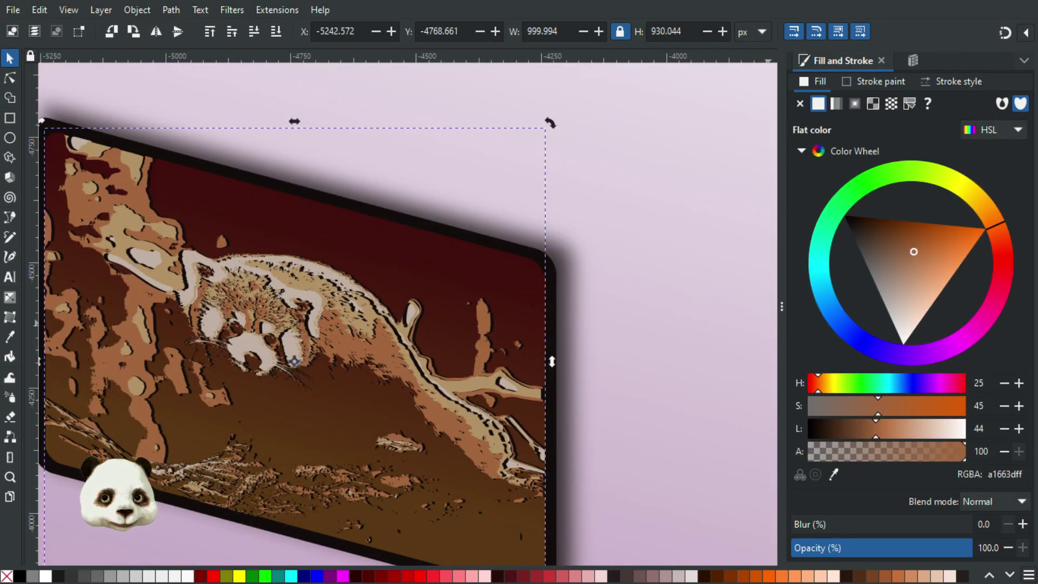
pyautogui.keyDown('ctrl'); pyautogui.keyDown('alt'); pyautogui.click(308, 354); pyautogui.keyUp('alt'); pyautogui.keyUp('ctrl')
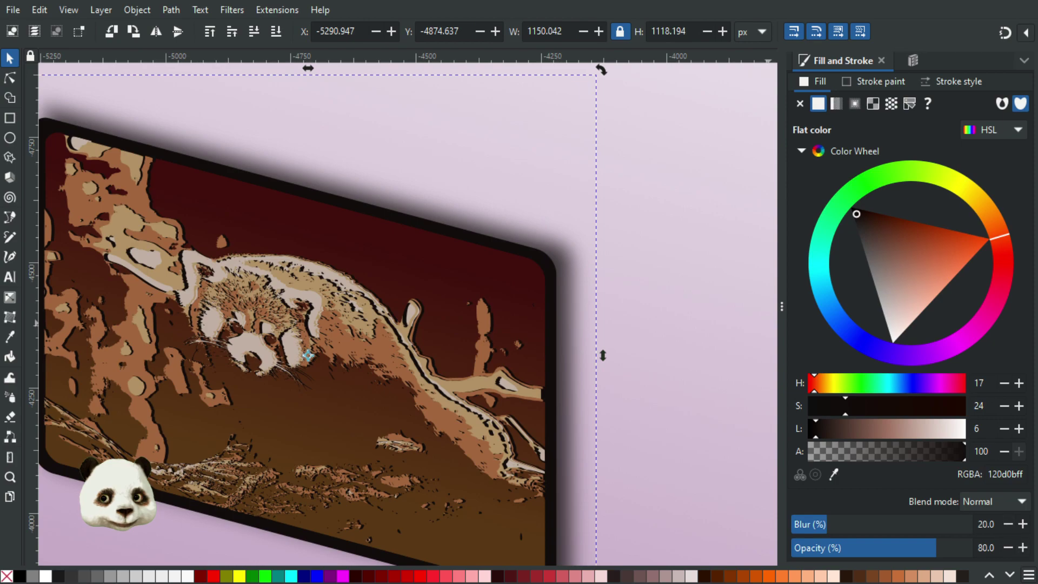
pyautogui.press('Tab')
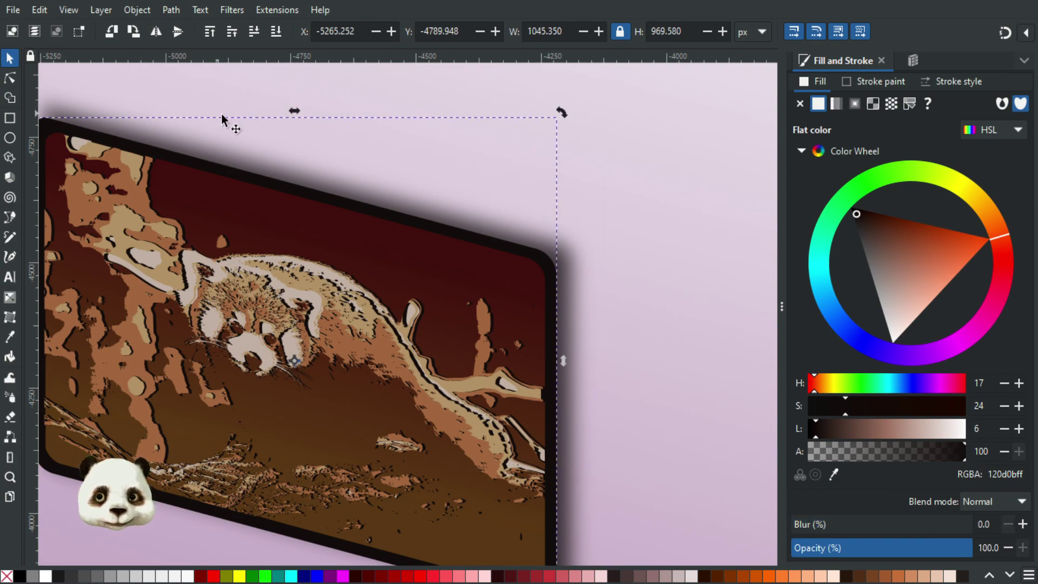
pyautogui.press('Home')
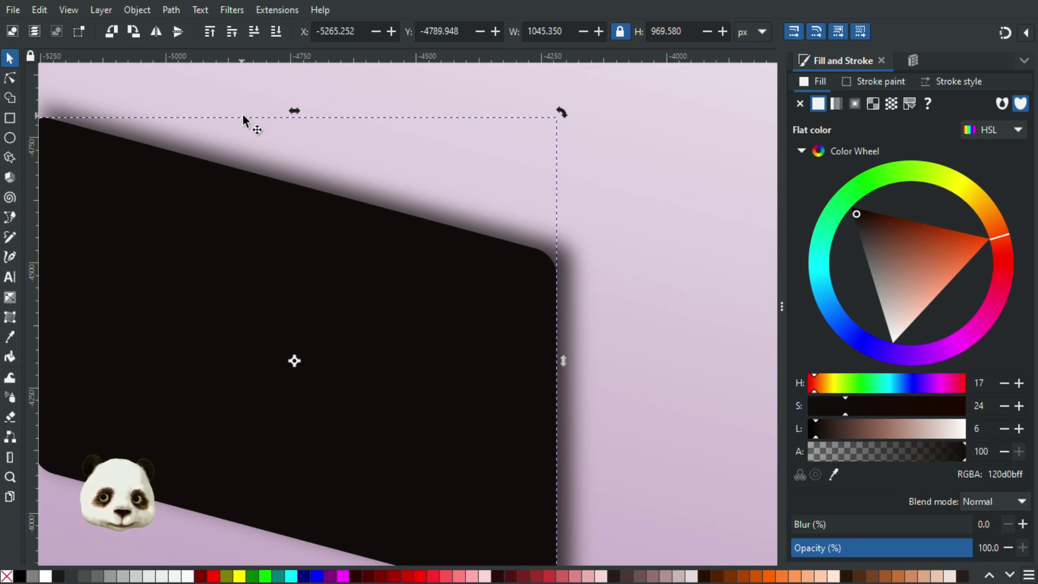
# Nudge the dark frame 20 px right, to X -5245.252.
pyautogui.click(229, 221)
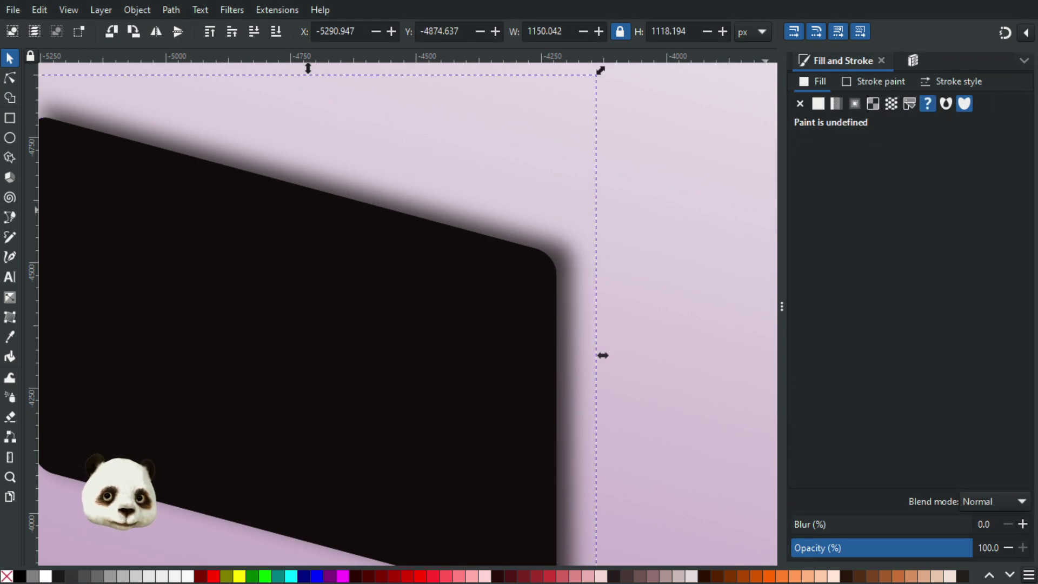
pyautogui.click(298, 325)
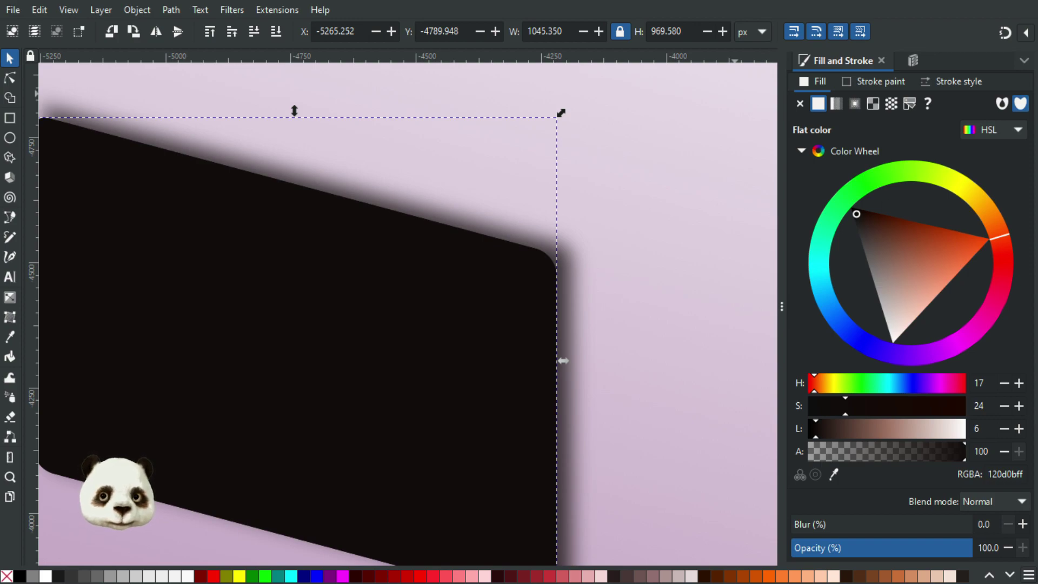
pyautogui.hotkey('shift', 'Right')
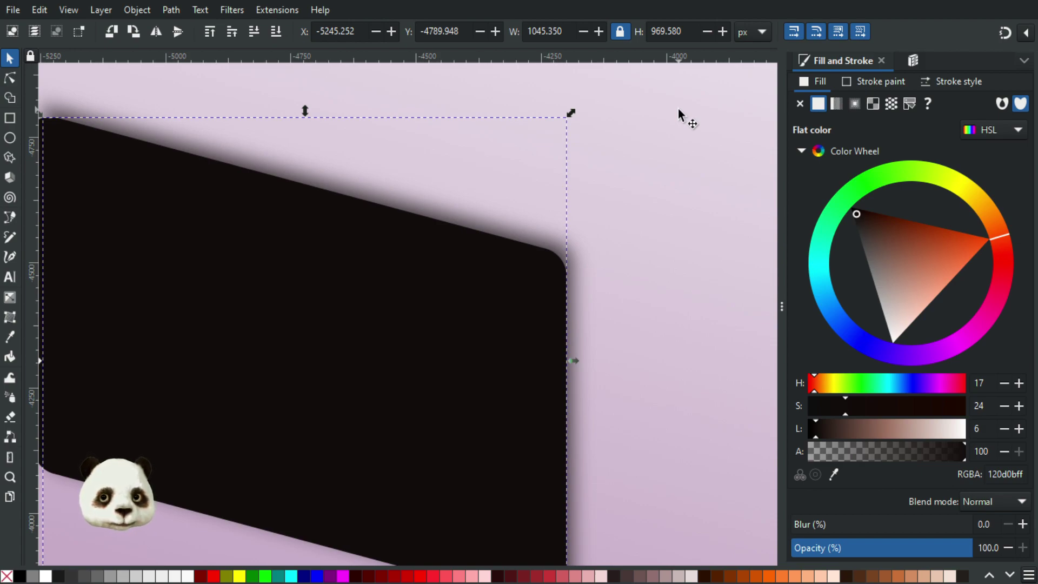
pyautogui.scroll(-2, 574, 238)
pyautogui.scroll(2, 504, 237)
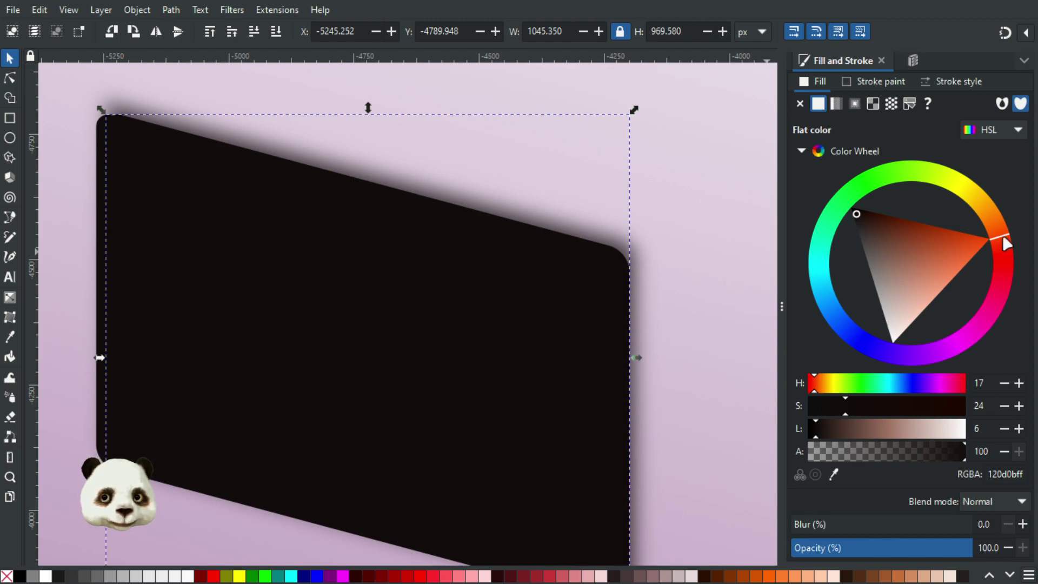
pyautogui.hotkey('shift', 'Left')
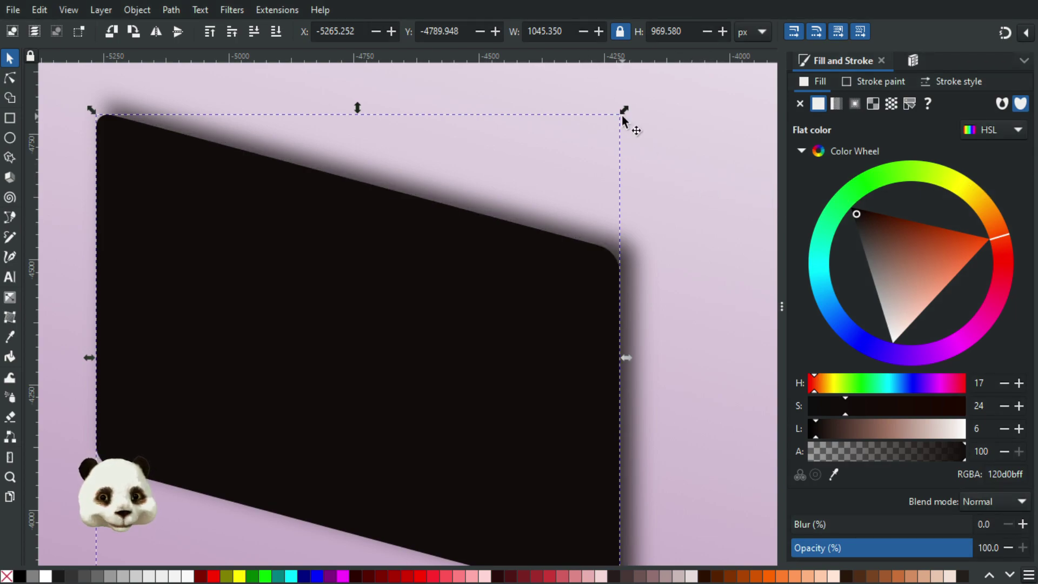
pyautogui.hotkey('shift', 'Right')
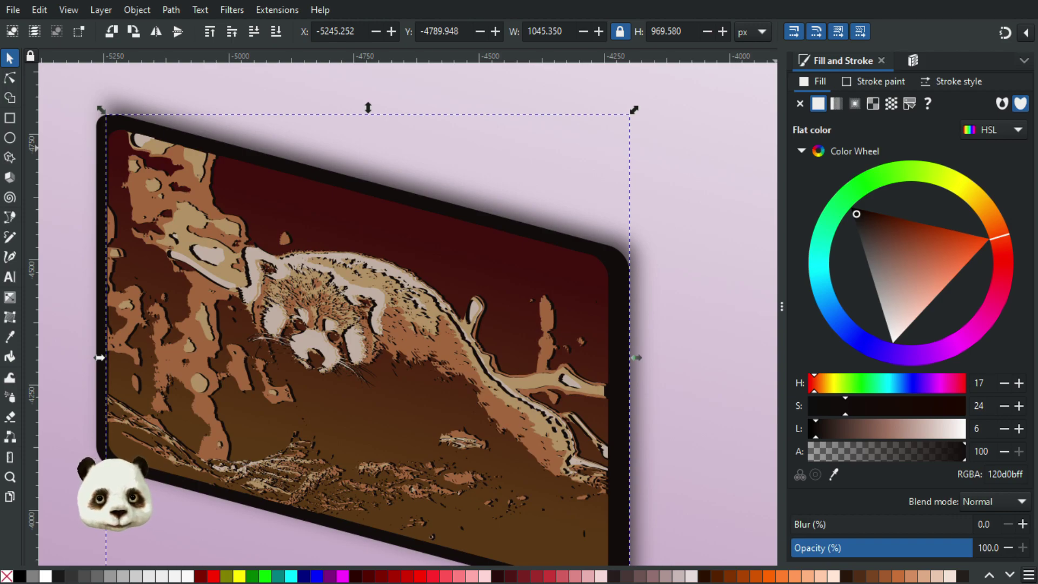
# Select the dark frame and nudge it up a few pixels to Y -4797.948.
pyautogui.scroll(-4, 641, 398)
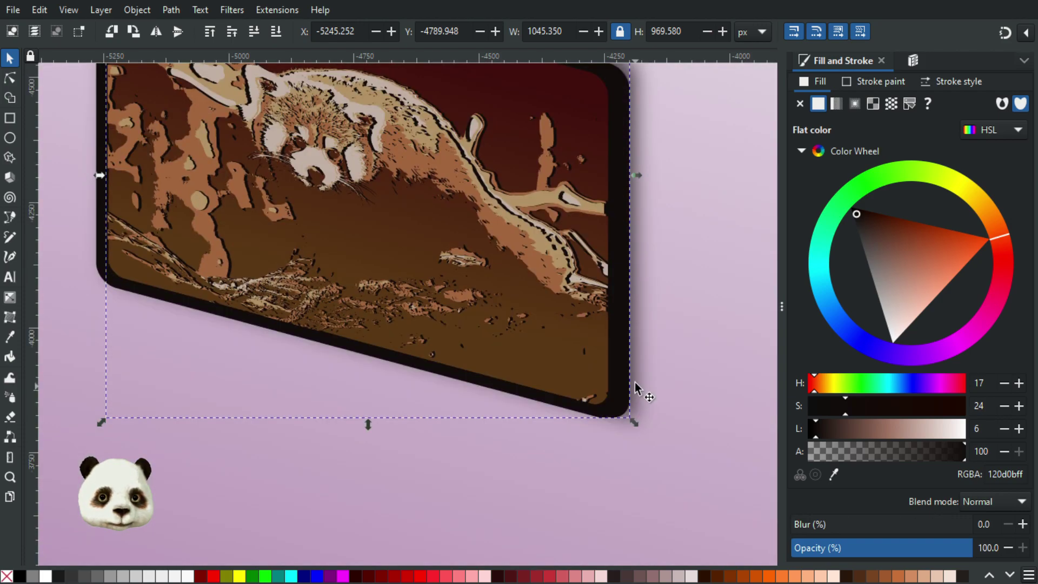
pyautogui.click(675, 408)
pyautogui.keyDown('ctrl'); pyautogui.scroll(3, 664, 415); pyautogui.keyUp('ctrl')
pyautogui.keyDown('ctrl'); pyautogui.scroll(2, 554, 424); pyautogui.keyUp('ctrl')
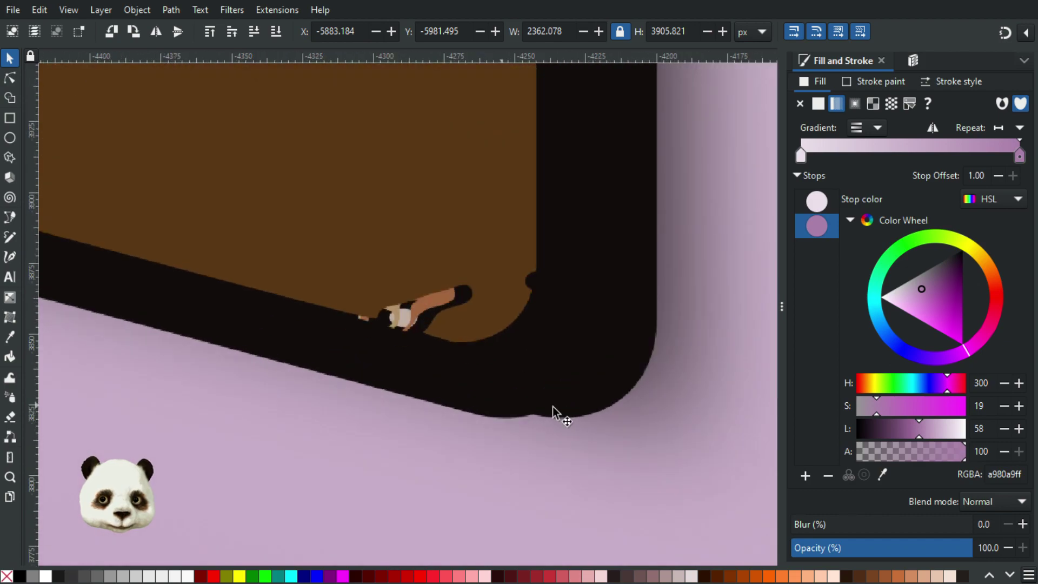
pyautogui.click(648, 380)
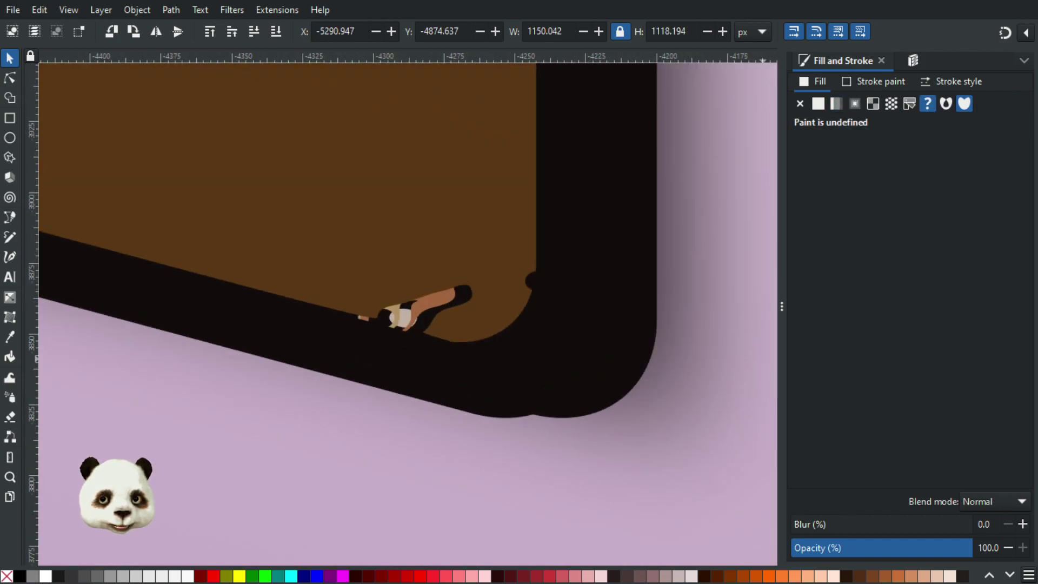
pyautogui.click(590, 412)
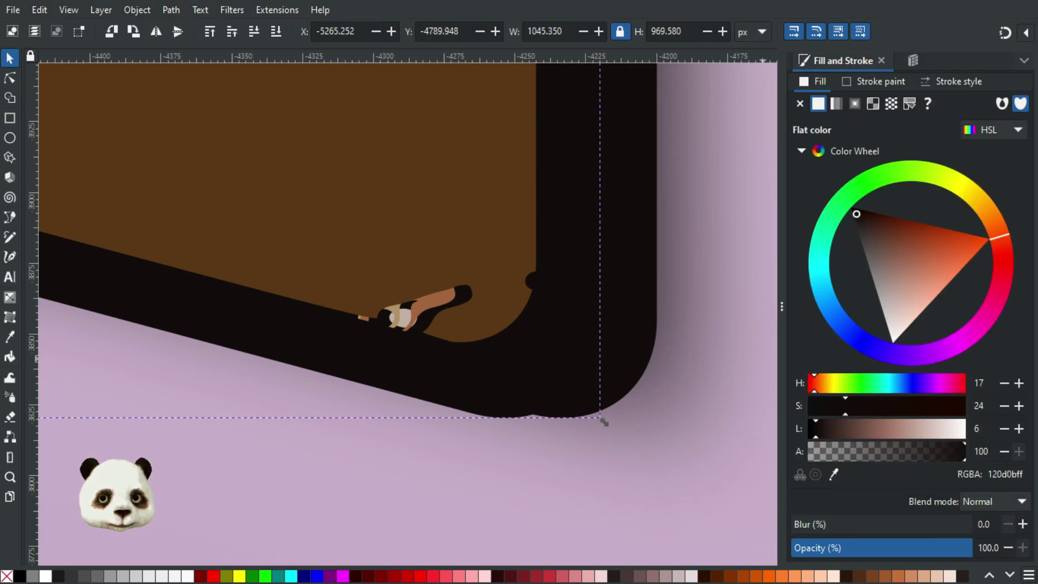
pyautogui.click(604, 422)
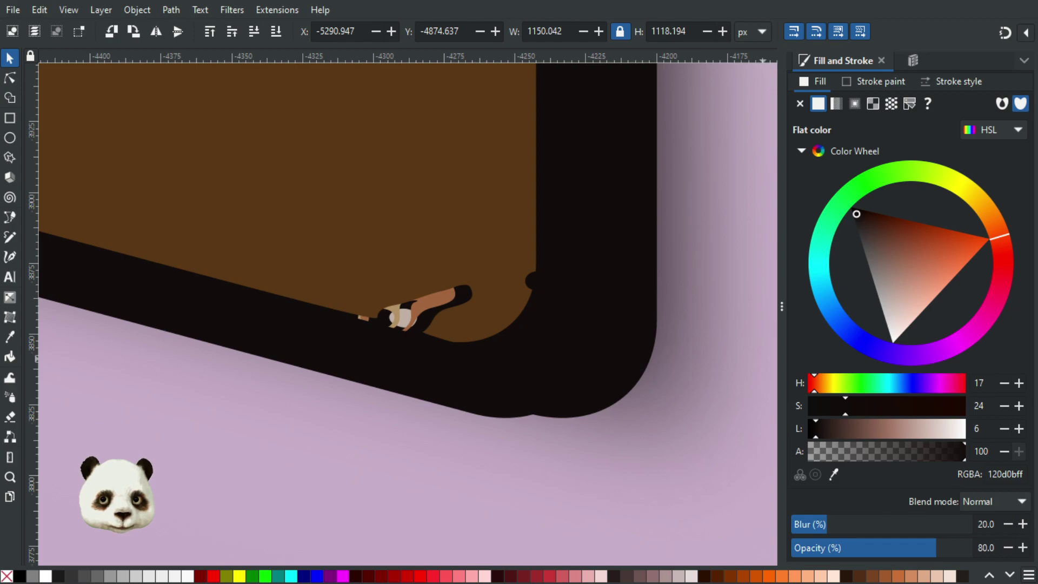
pyautogui.click(659, 421)
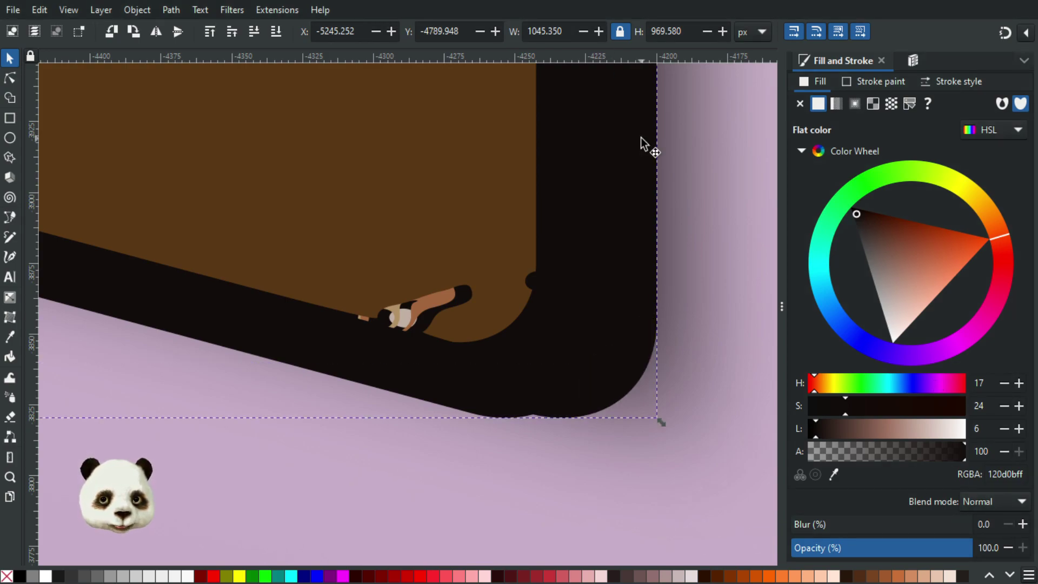
pyautogui.press('Up')
pyautogui.press('Up')
pyautogui.press('Up')
pyautogui.press('Up')
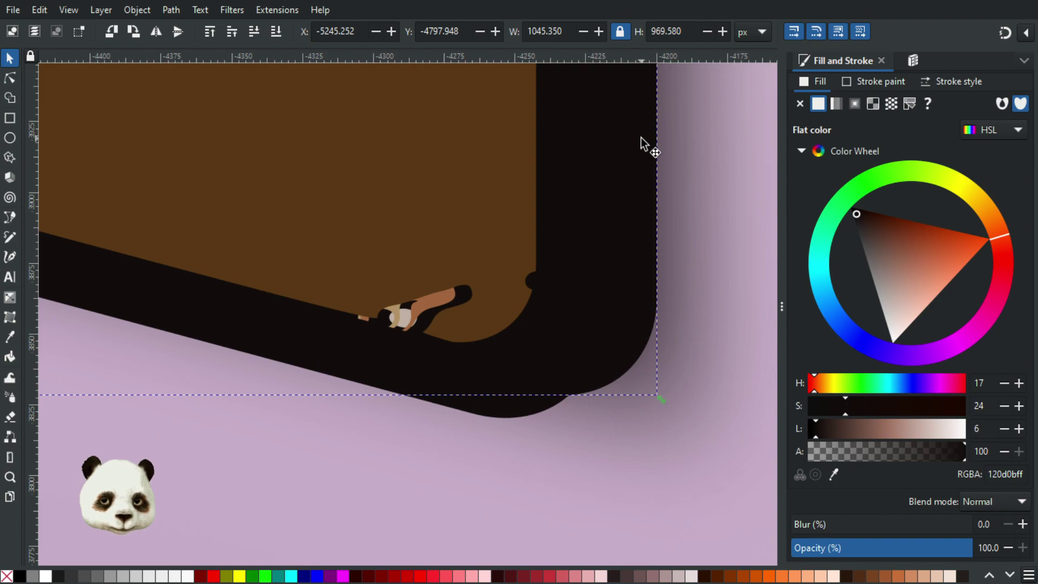
pyautogui.scroll(3, 602, 442)
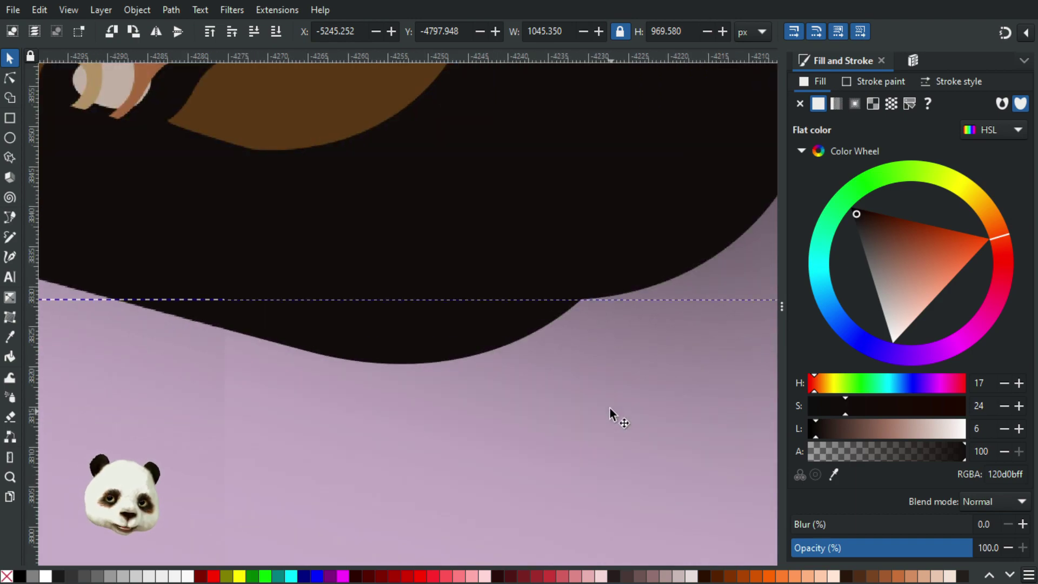
# Draw a snapped triangular patch over the bottom-right corner notch and fill it with the frame's dark colour.
pyautogui.press('b')
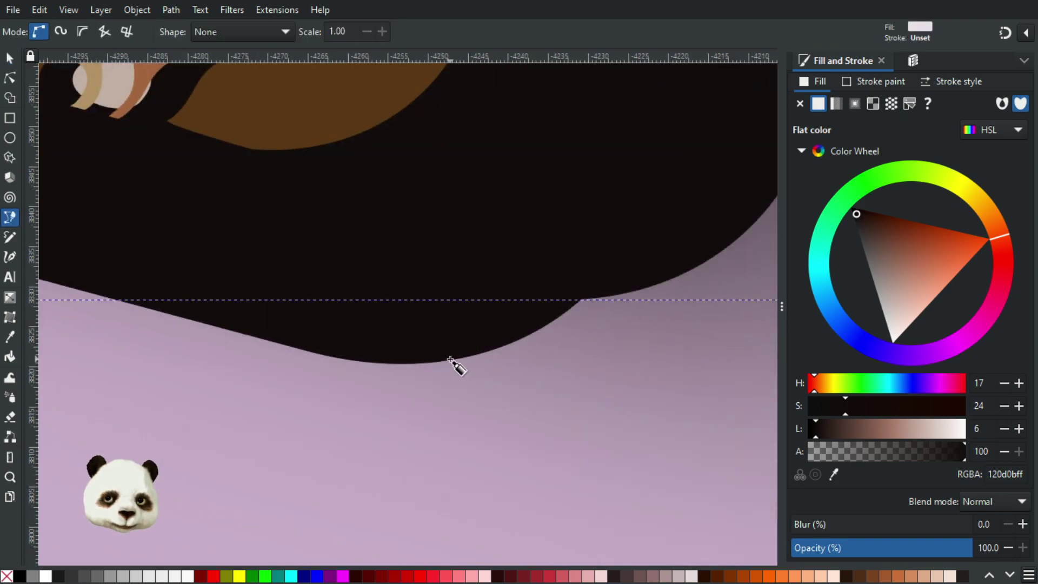
pyautogui.press('%')
pyautogui.click(423, 363)
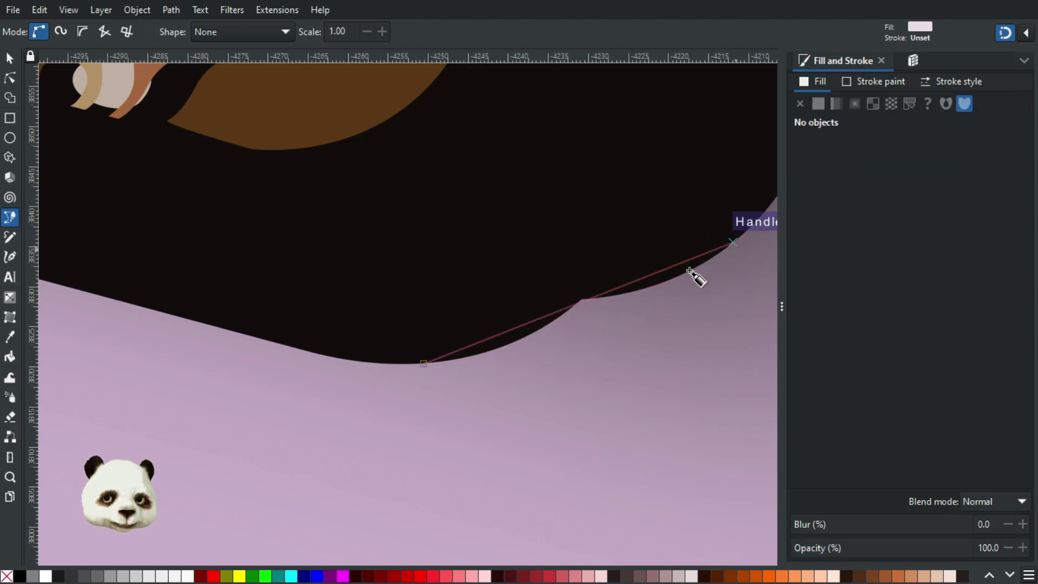
pyautogui.press('%')
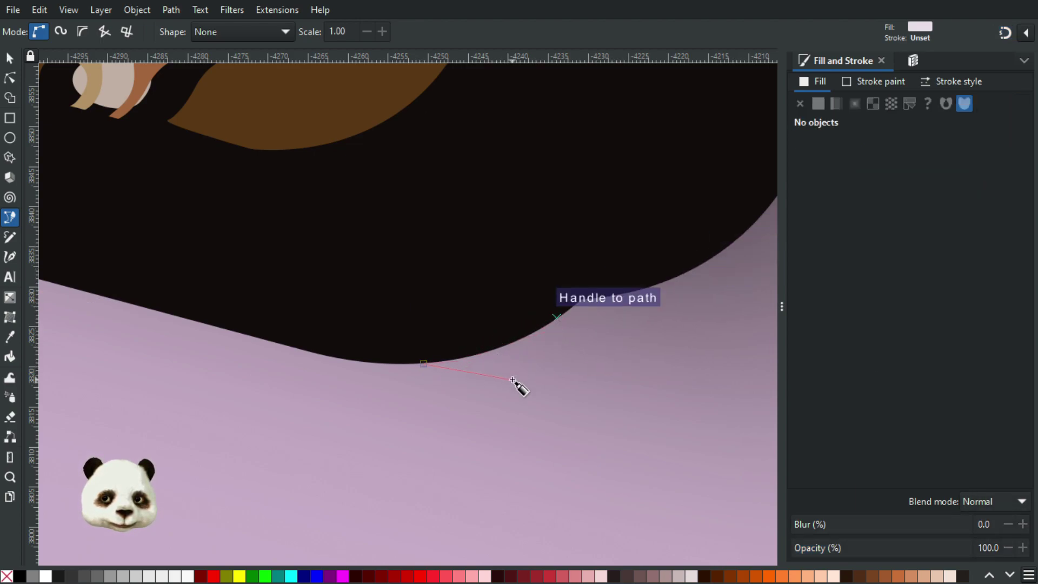
pyautogui.moveTo(537, 365); pyautogui.dragTo(578, 381)
pyautogui.press('Return')
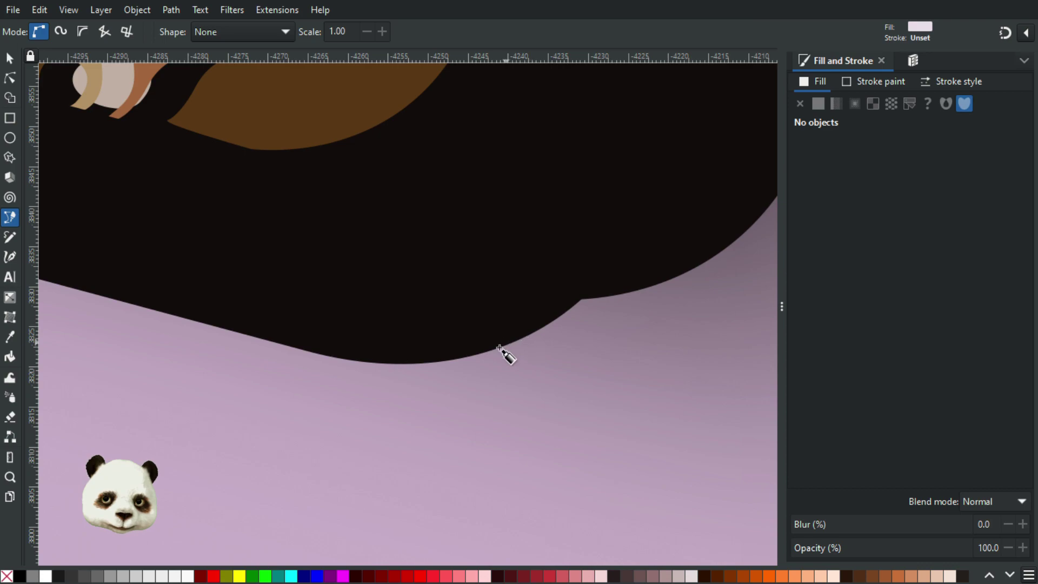
pyautogui.press('%')
pyautogui.moveTo(513, 342); pyautogui.dragTo(675, 283)
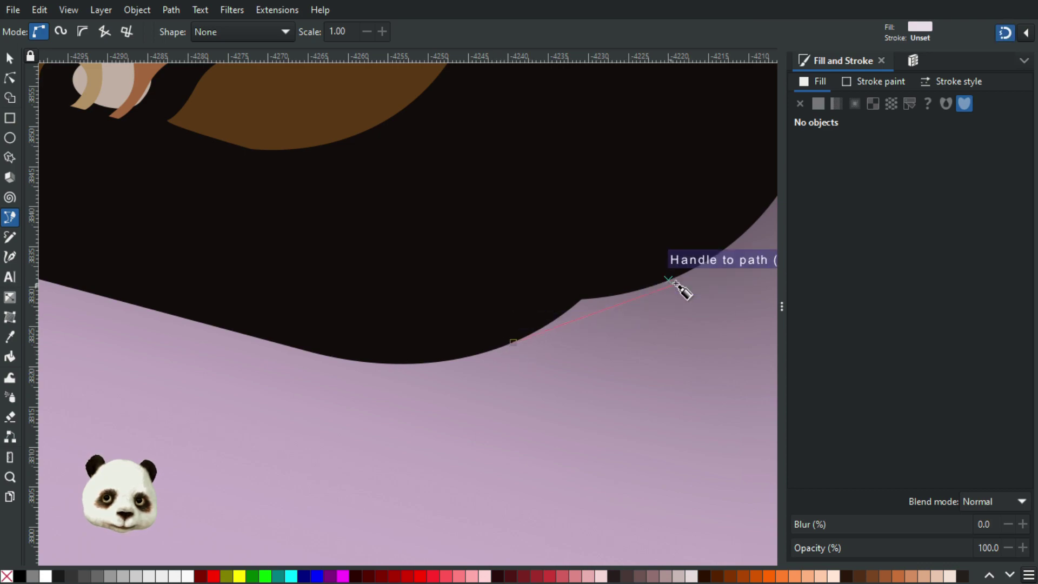
pyautogui.click(683, 273)
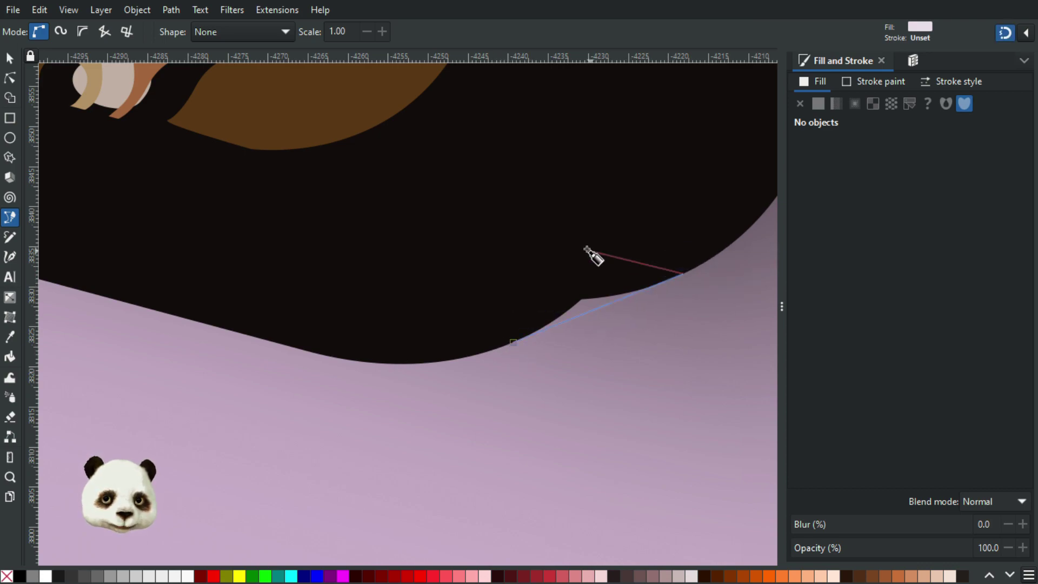
pyautogui.click(586, 249)
pyautogui.click(513, 342)
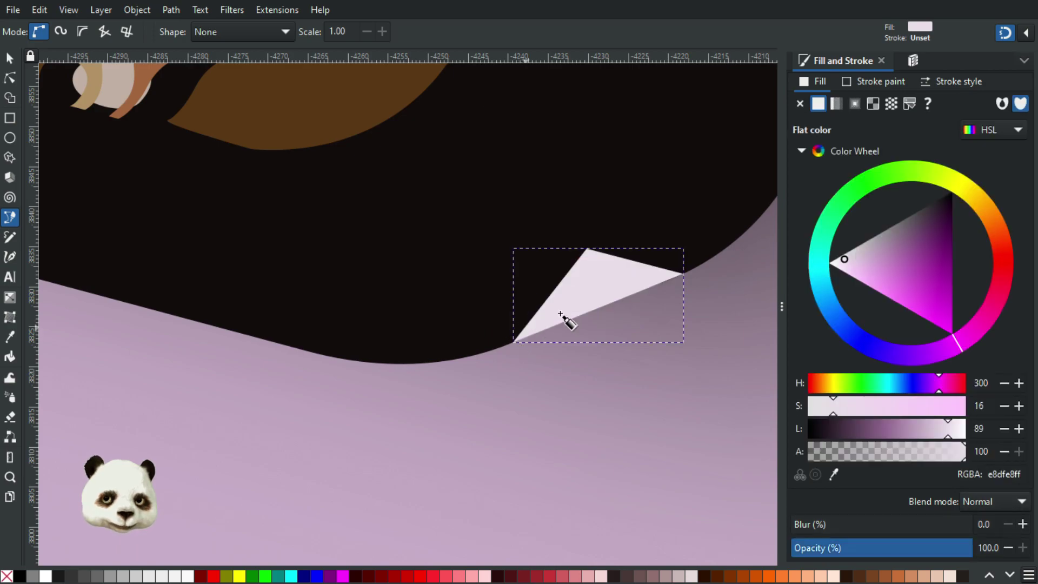
pyautogui.press('d')
pyautogui.click(429, 252)
pyautogui.scroll(-5, 424, 246)
pyautogui.scroll(-5, 425, 246)
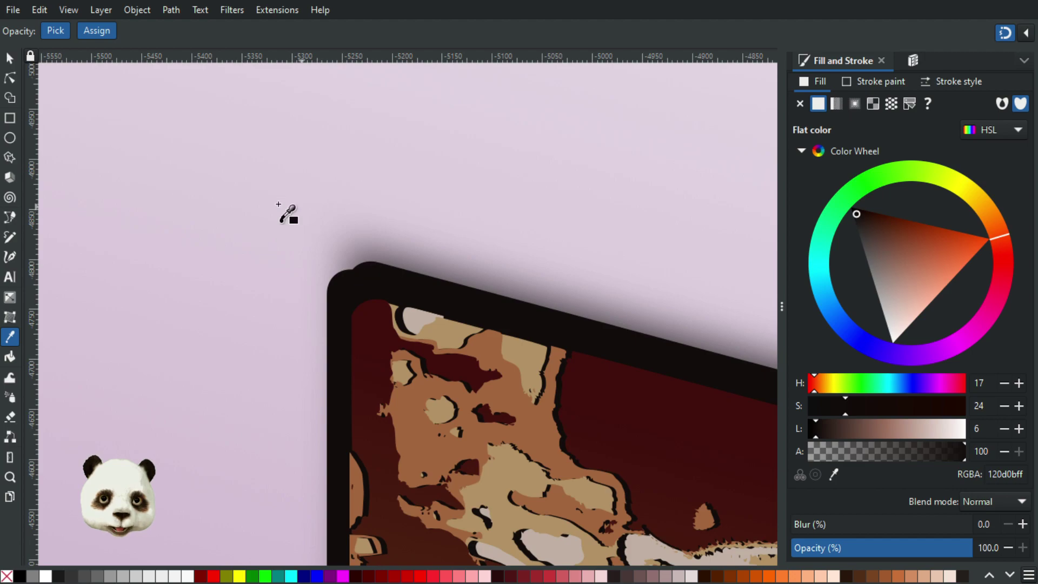
pyautogui.scroll(8, 341, 274)
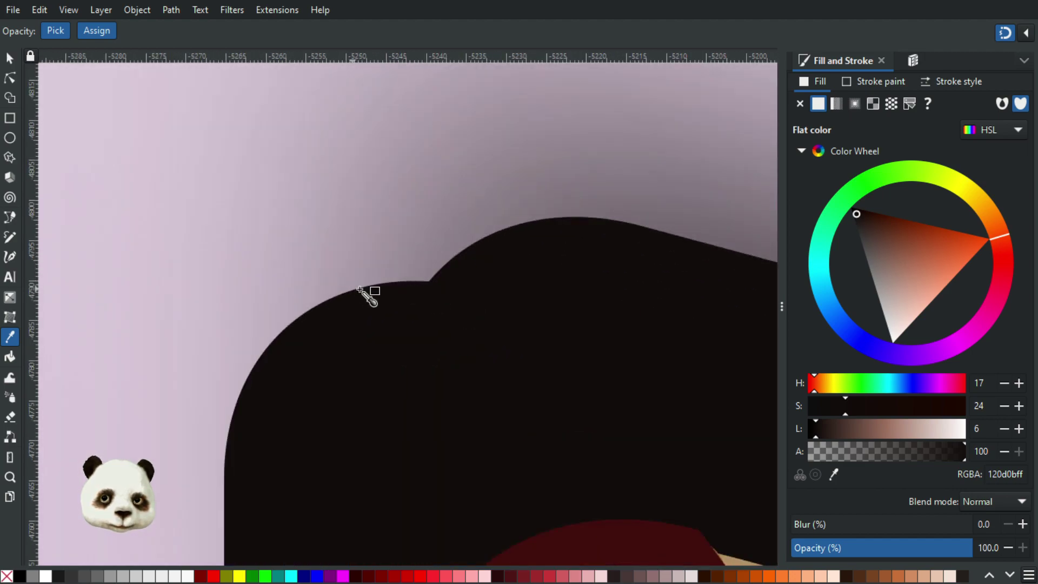
# Draw a closed patch over the top-left corner notch to smooth its curve.
pyautogui.press('b')
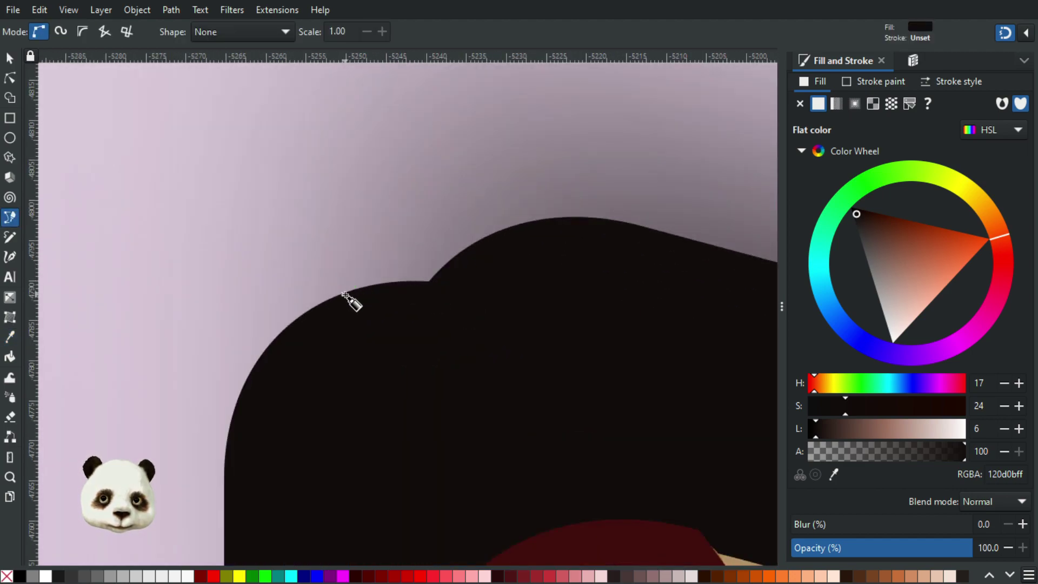
pyautogui.click(341, 295)
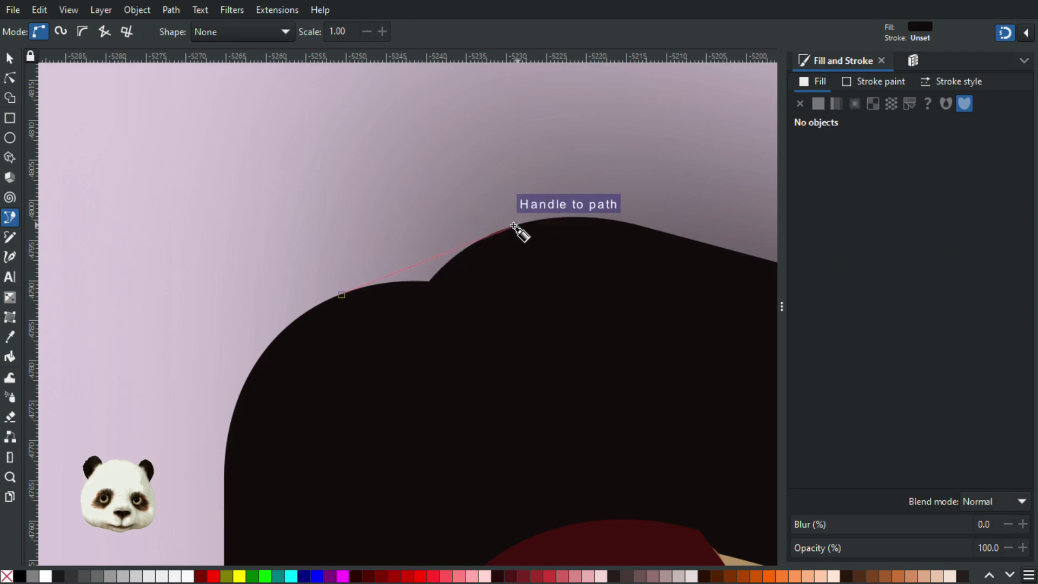
pyautogui.click(500, 231)
pyautogui.click(536, 270)
pyautogui.click(412, 340)
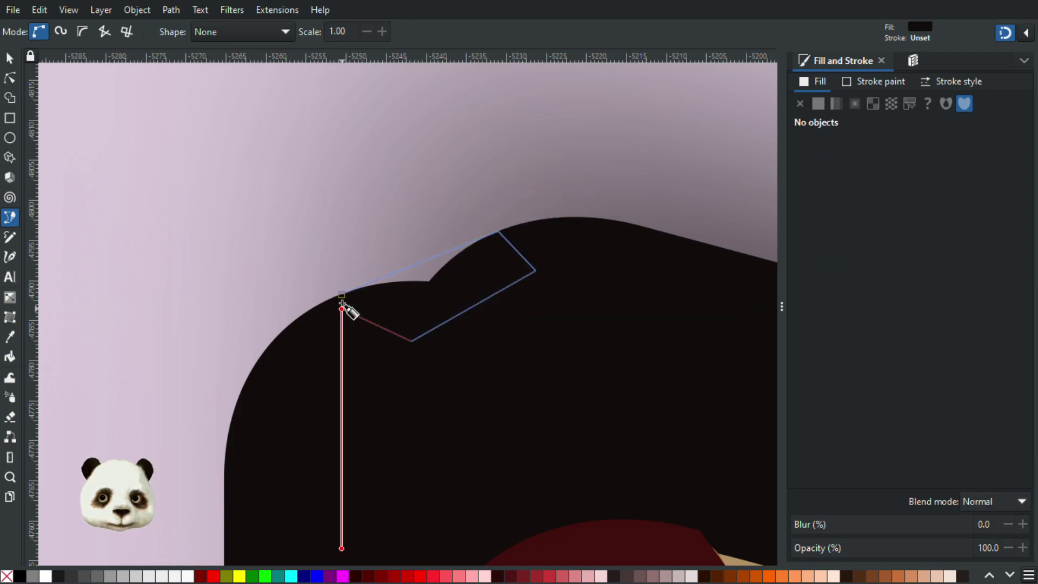
pyautogui.click(342, 295)
pyautogui.scroll(-4, 398, 348)
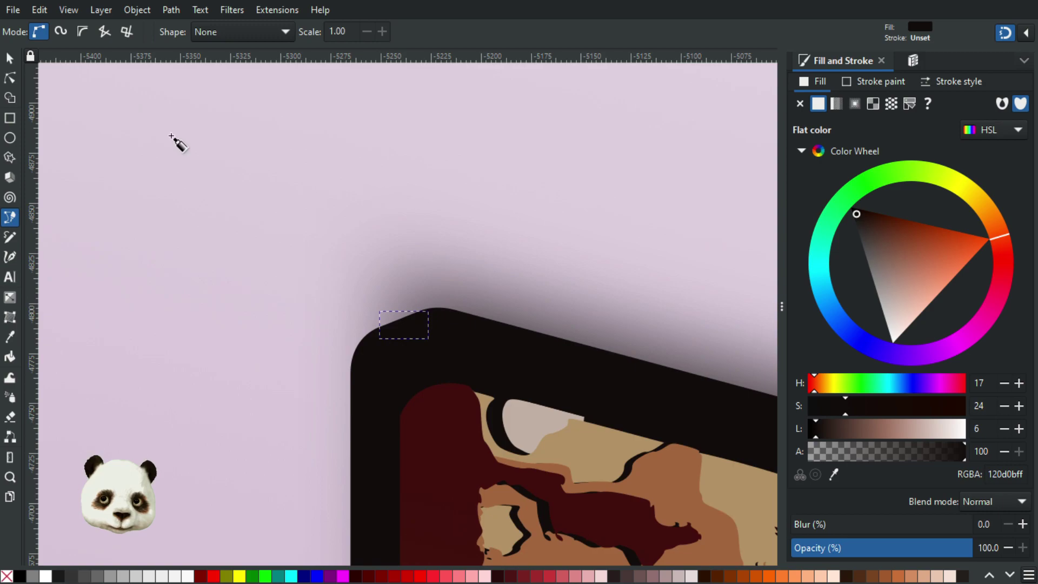
pyautogui.click(8, 60)
pyautogui.click(248, 175)
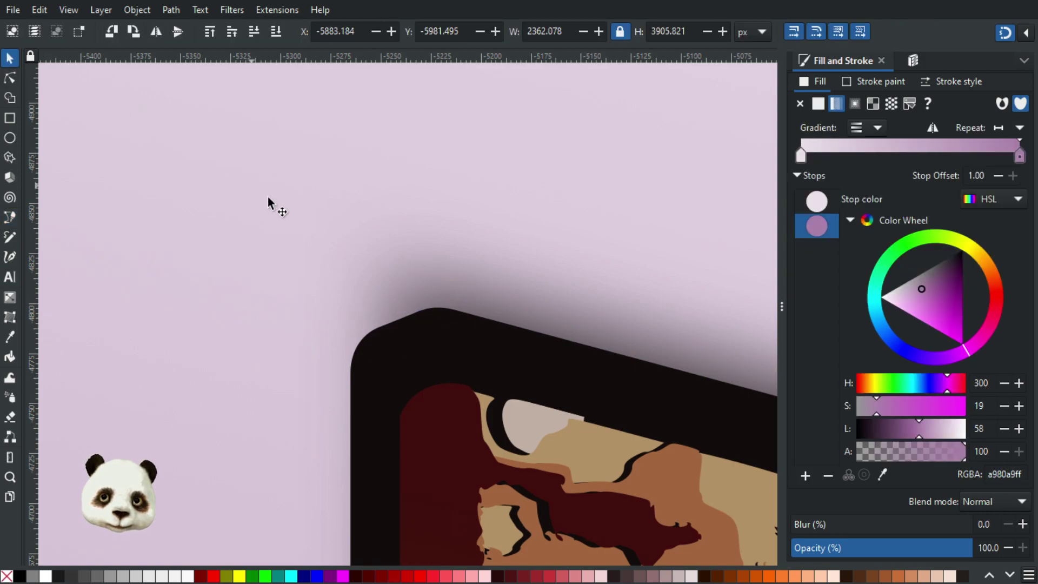
pyautogui.scroll(-5, 267, 196)
pyautogui.scroll(-3, 692, 454)
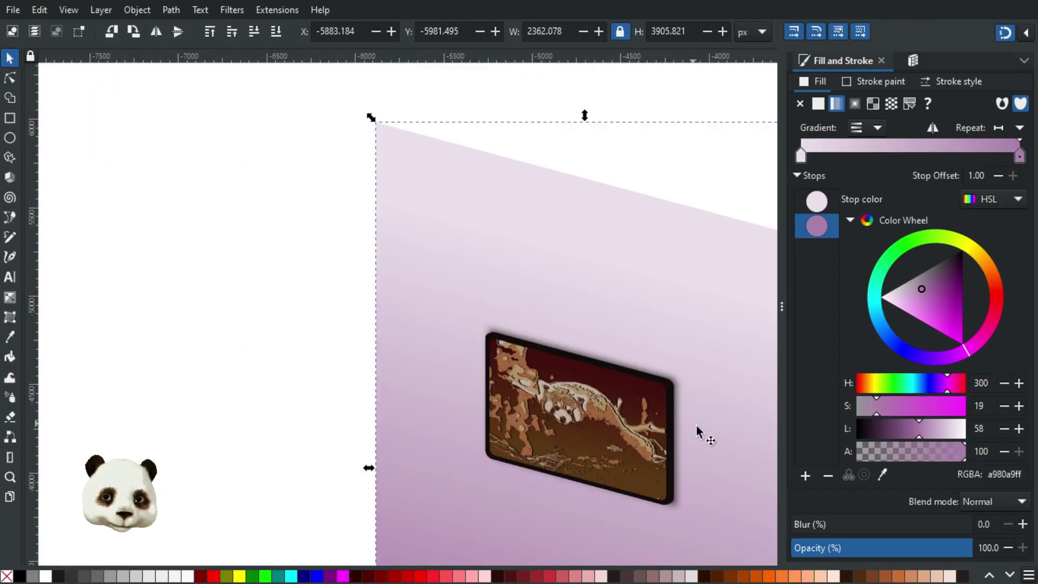
pyautogui.scroll(-2, 611, 311)
pyautogui.scroll(3, 597, 301)
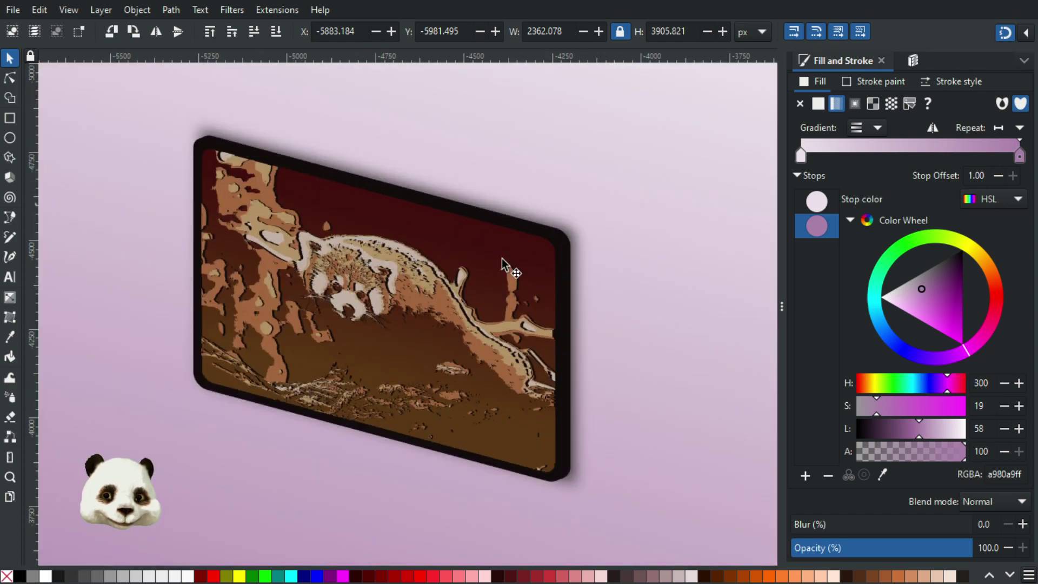
pyautogui.scroll(2, 563, 412)
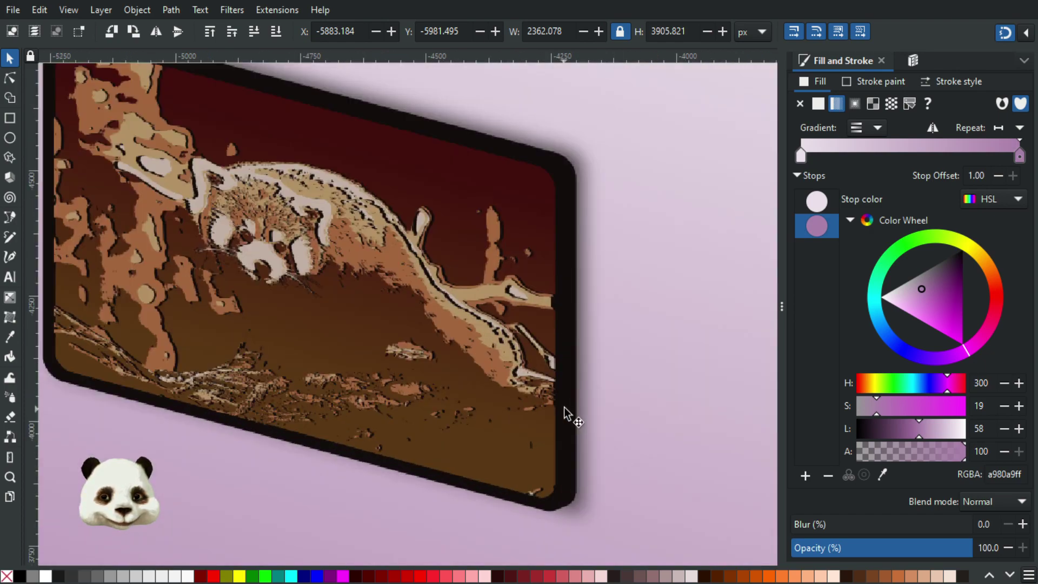
pyautogui.scroll(-2, 563, 400)
pyautogui.hscroll(-2, 638, 398)
pyautogui.scroll(-1, 643, 398)
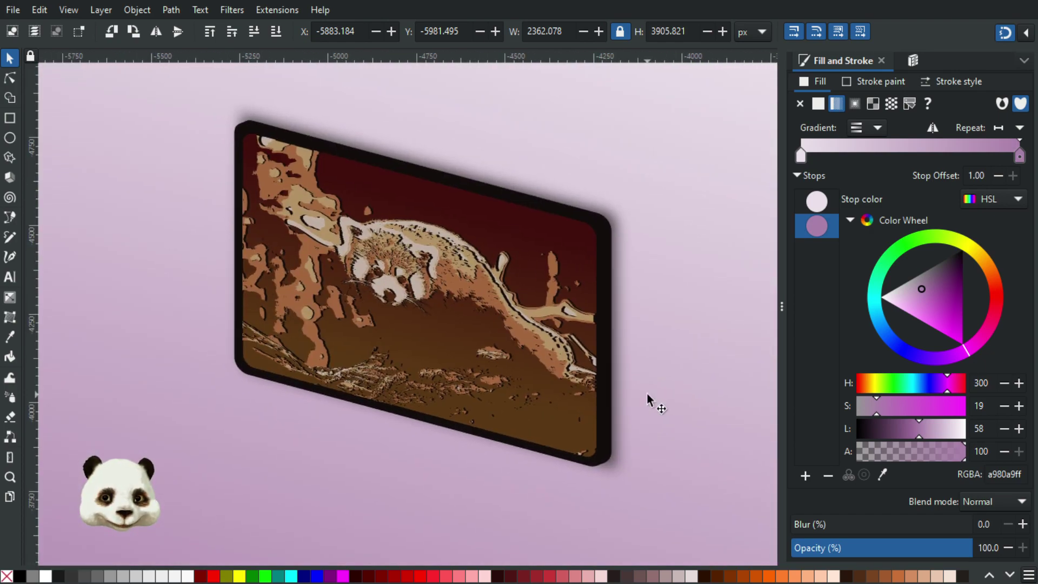
pyautogui.scroll(-1, 703, 411)
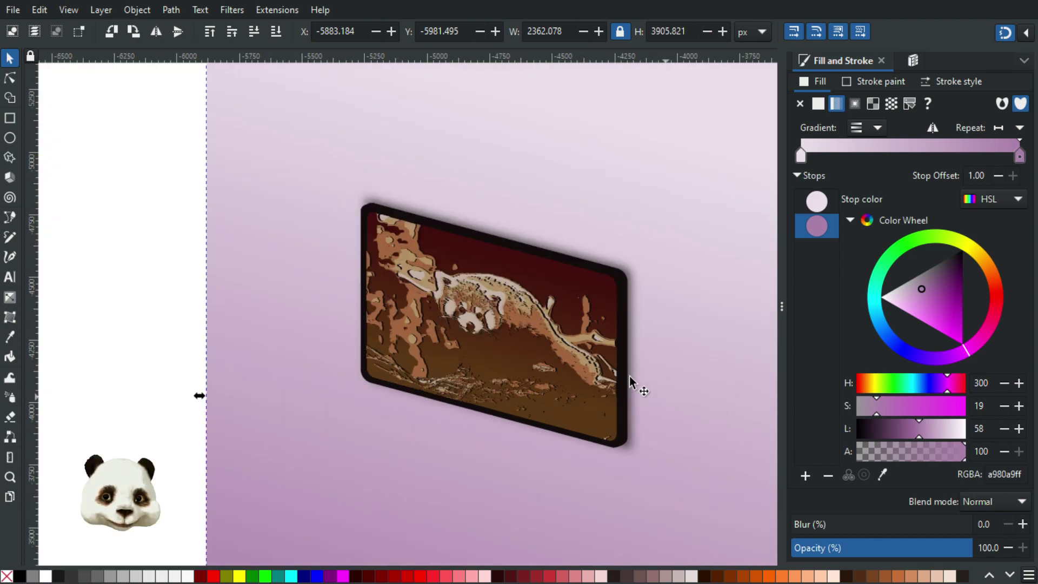
pyautogui.scroll(1, 625, 355)
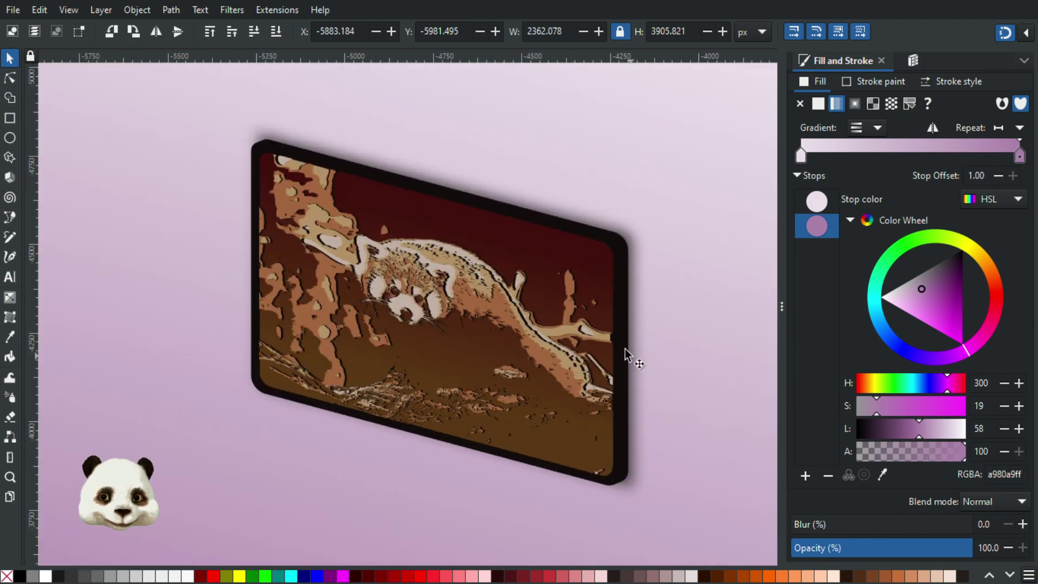
pyautogui.scroll(4, 248, 122)
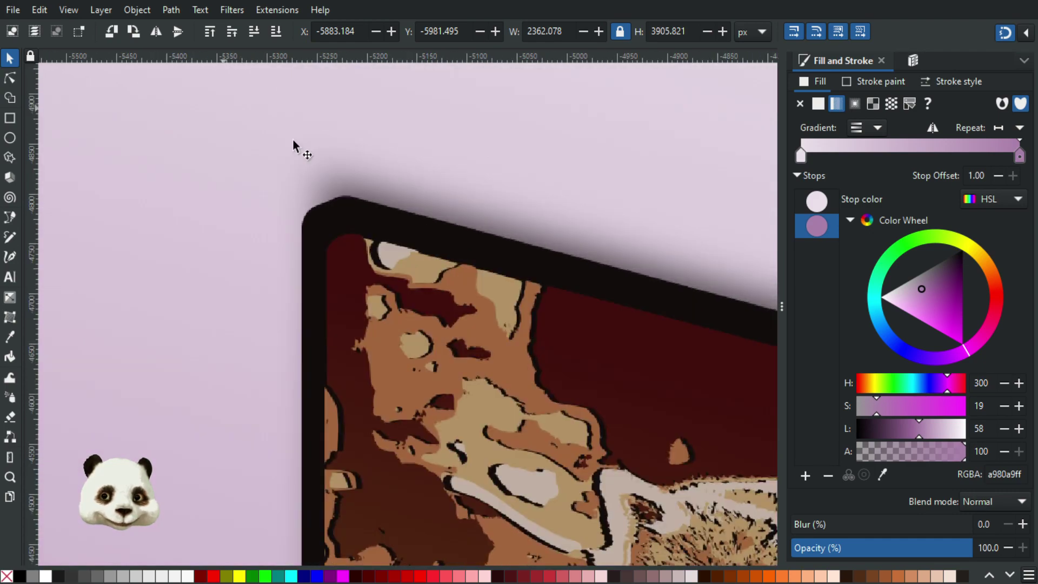
pyautogui.scroll(2, 204, 255)
pyautogui.scroll(-8, 336, 254)
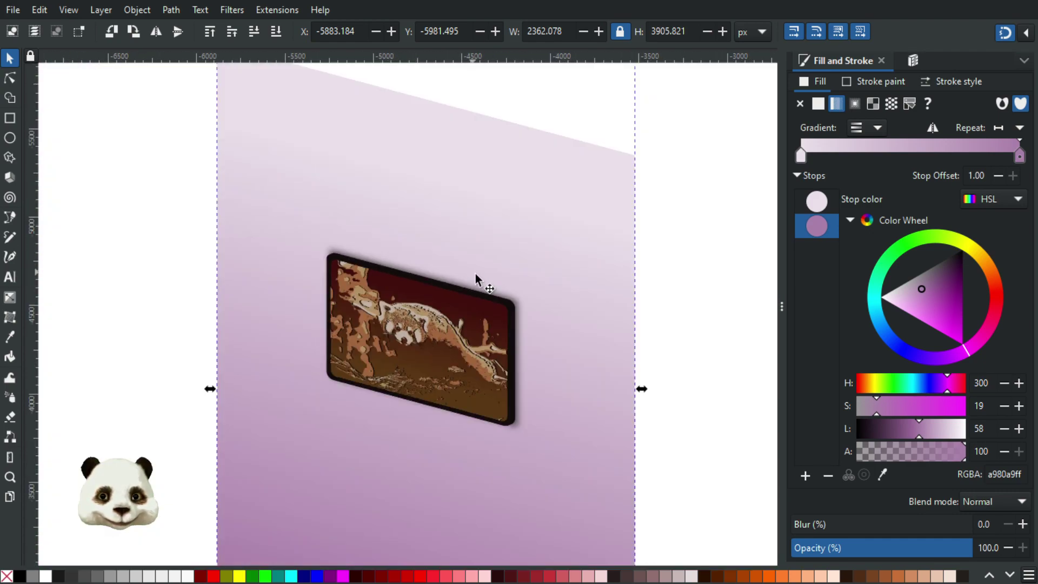
pyautogui.moveTo(549, 314); pyautogui.dragTo(579, 291)
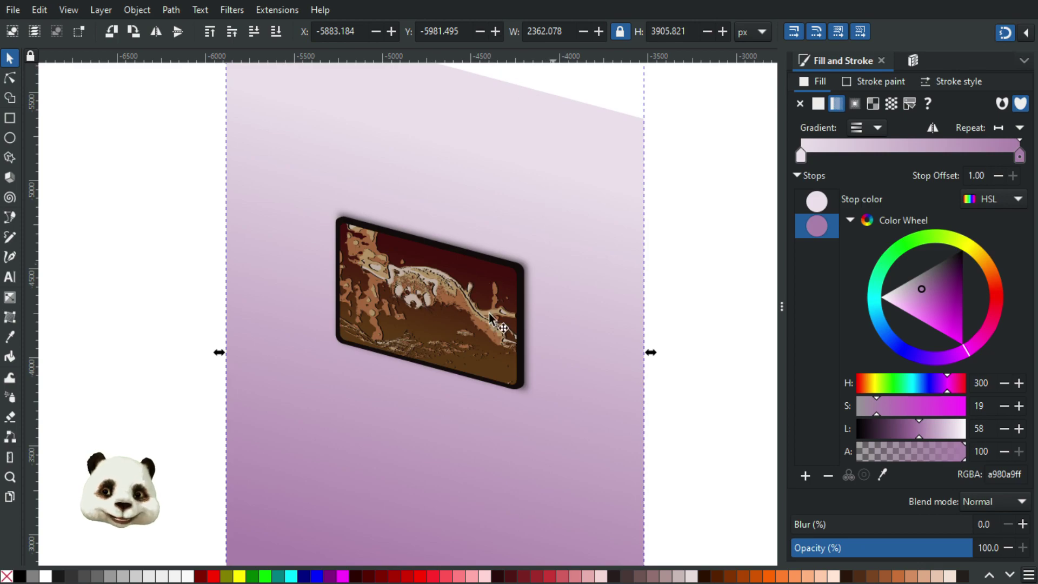
pyautogui.scroll(1, 449, 349)
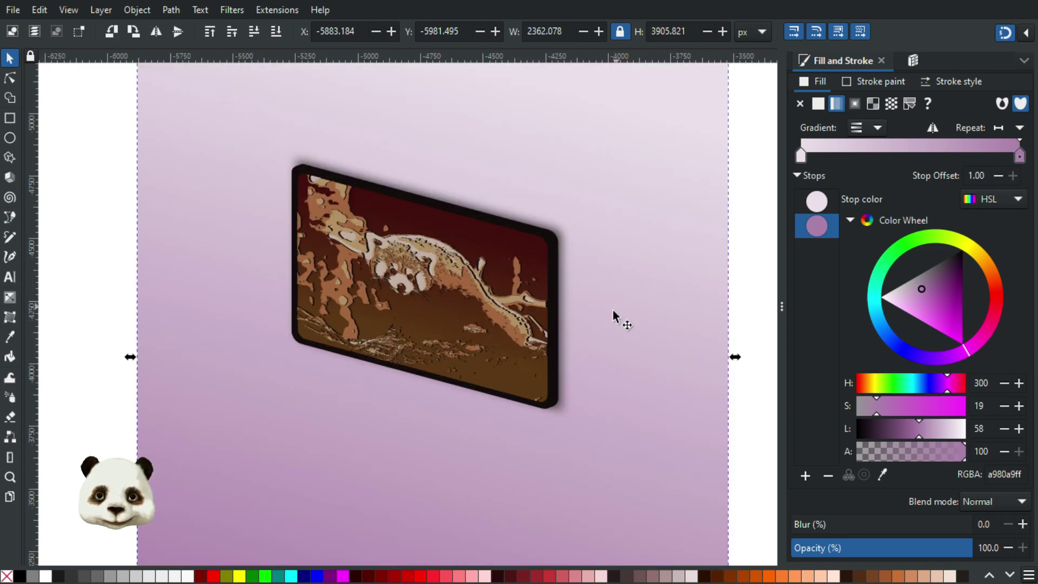